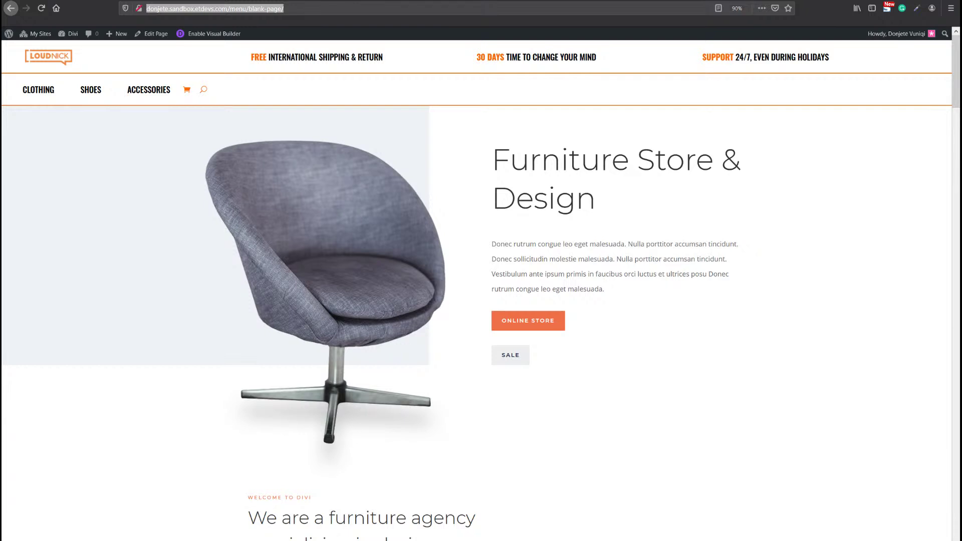
# Preview the sample page's desktop navigation and open the browser's developer tools beside it to show the mobile layout.
pyautogui.click(694, 117)
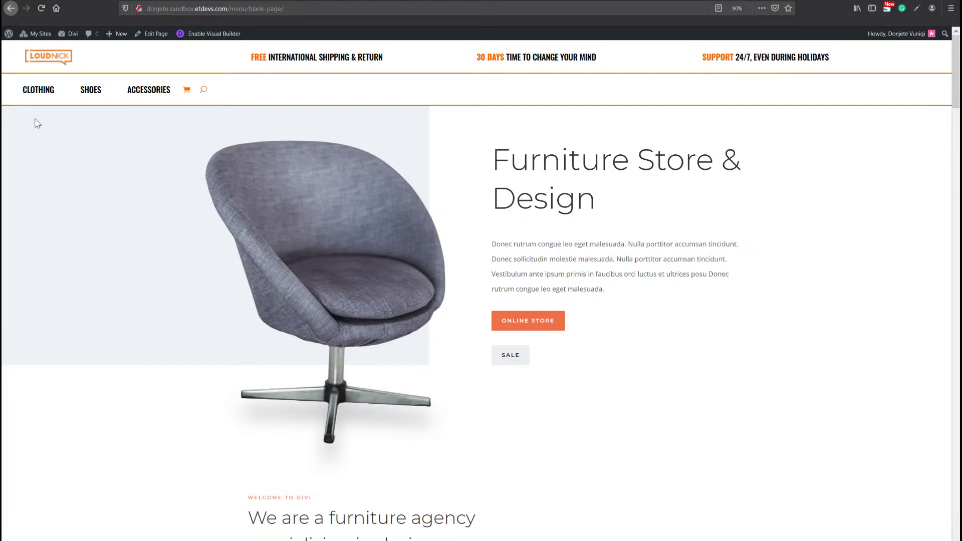
pyautogui.moveTo(89, 105)
pyautogui.moveTo(34, 97)
pyautogui.hotkey('ctrl', 'shift', 'i')
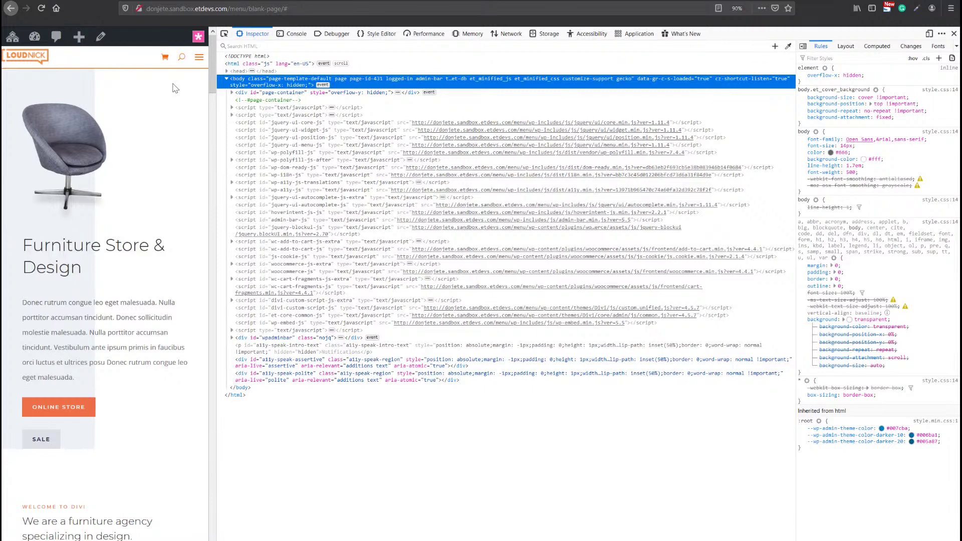
# Open the mobile menu, expand the Clothing, Shoes and Accessories submenus one after another, and close the menu.
pyautogui.click(199, 58)
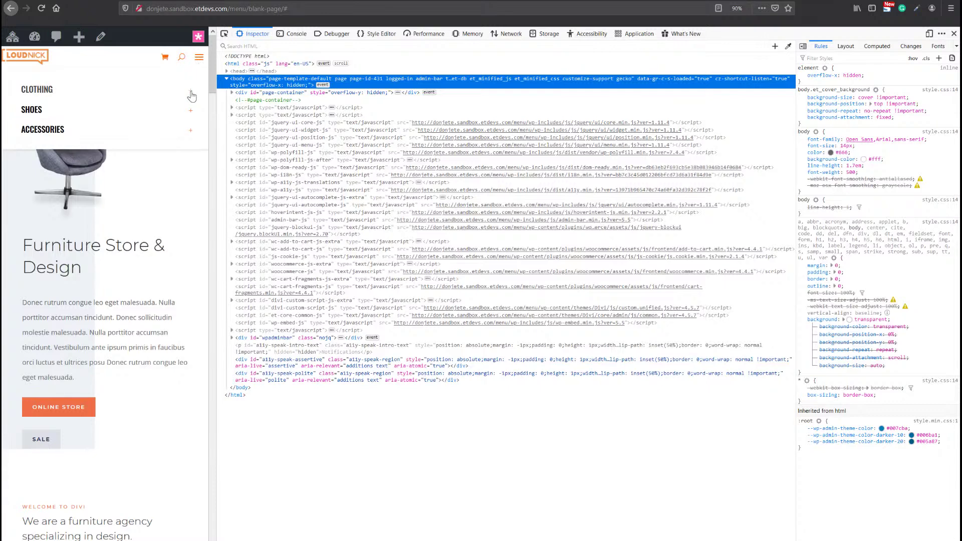
pyautogui.click(192, 95)
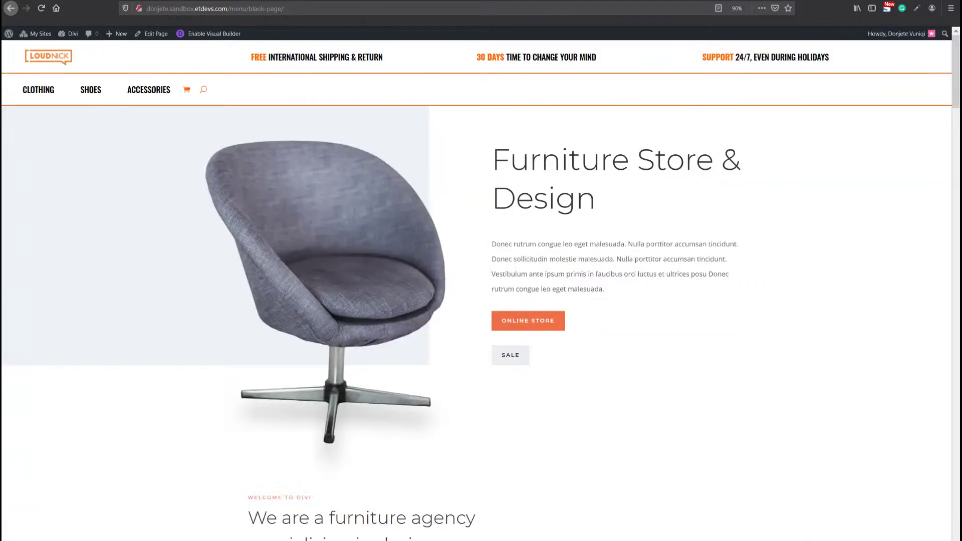
pyautogui.moveTo(43, 89)
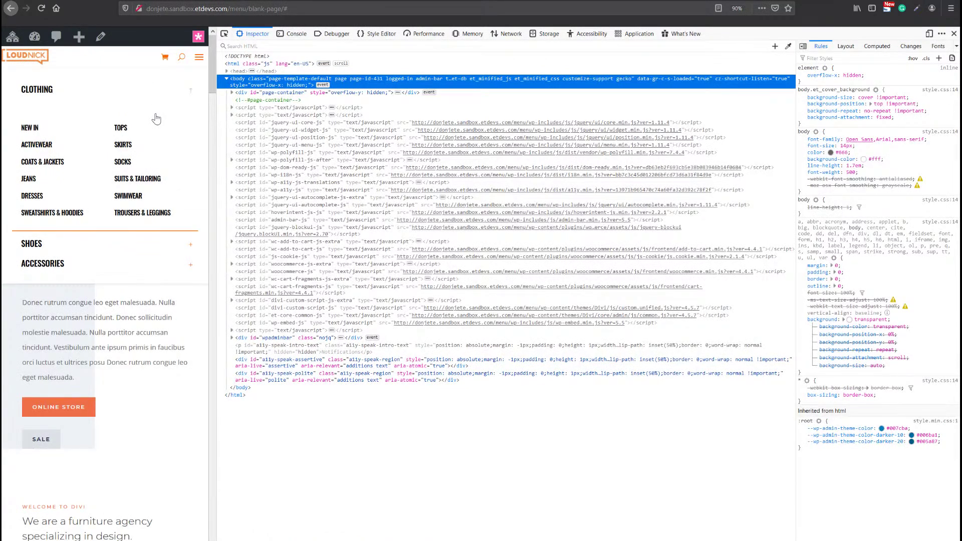
pyautogui.click(189, 247)
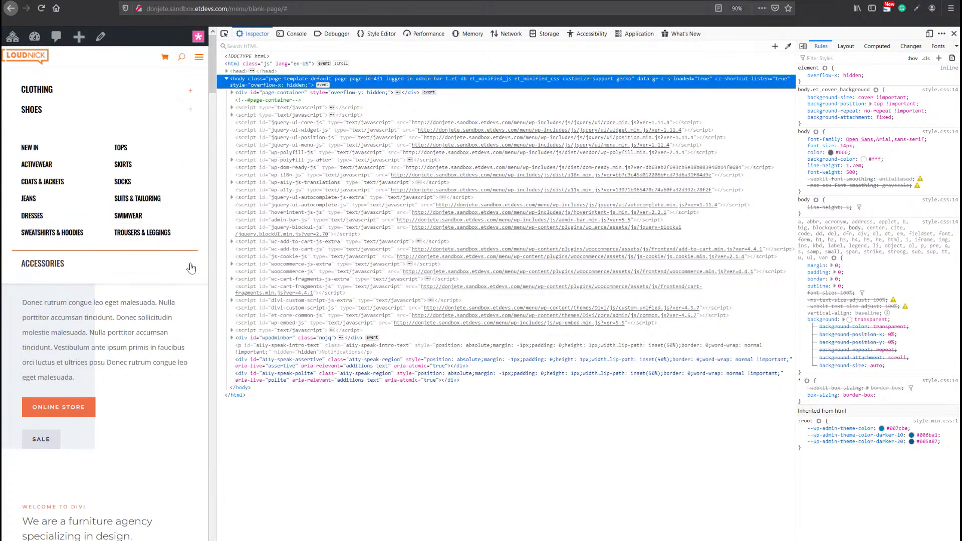
pyautogui.click(191, 266)
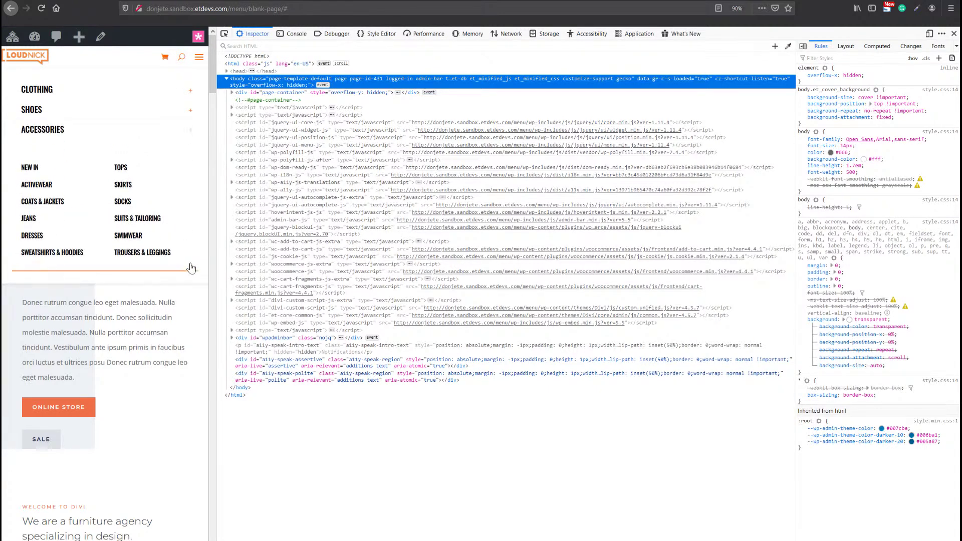
pyautogui.click(192, 131)
pyautogui.click(199, 58)
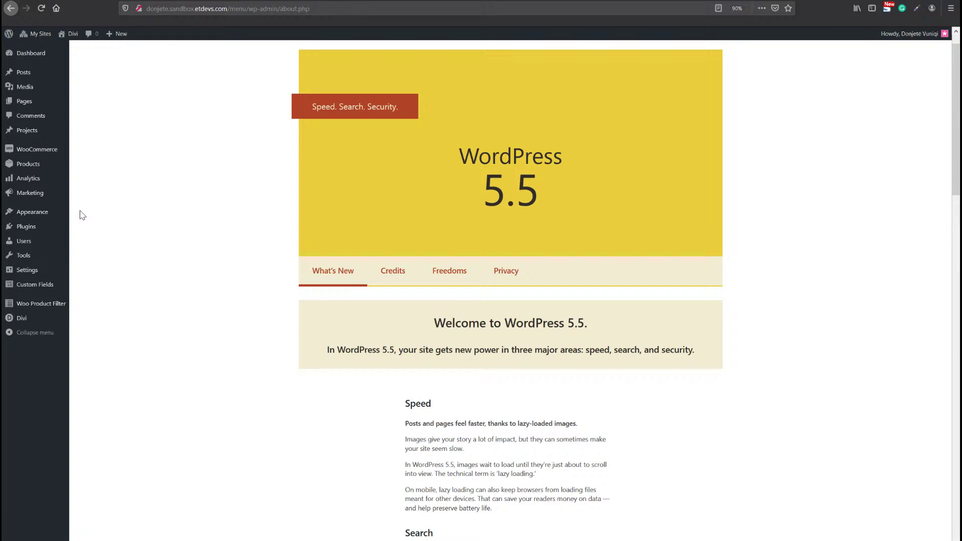
# Open the WordPress Menus page under Appearance and toggle its Screen Options.
pyautogui.moveTo(65, 216)
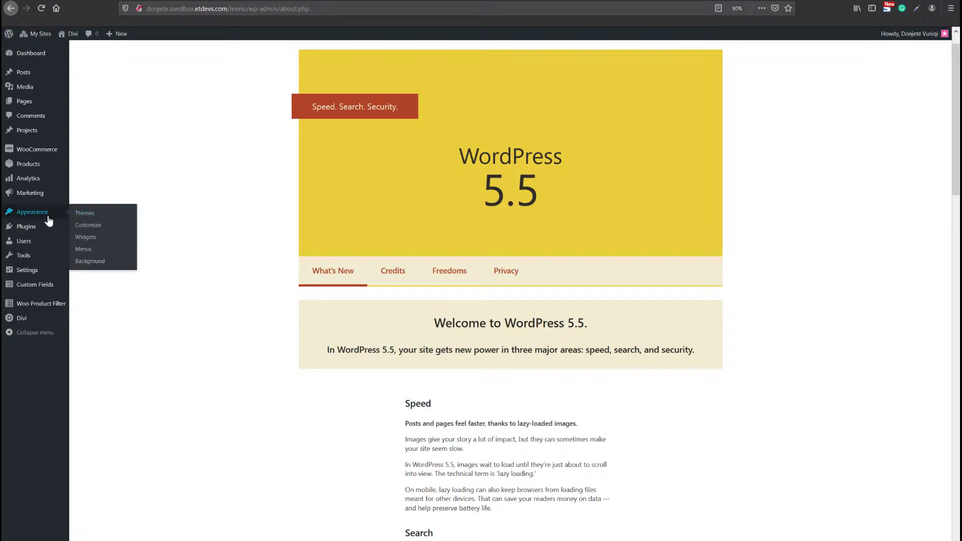
pyautogui.click(82, 249)
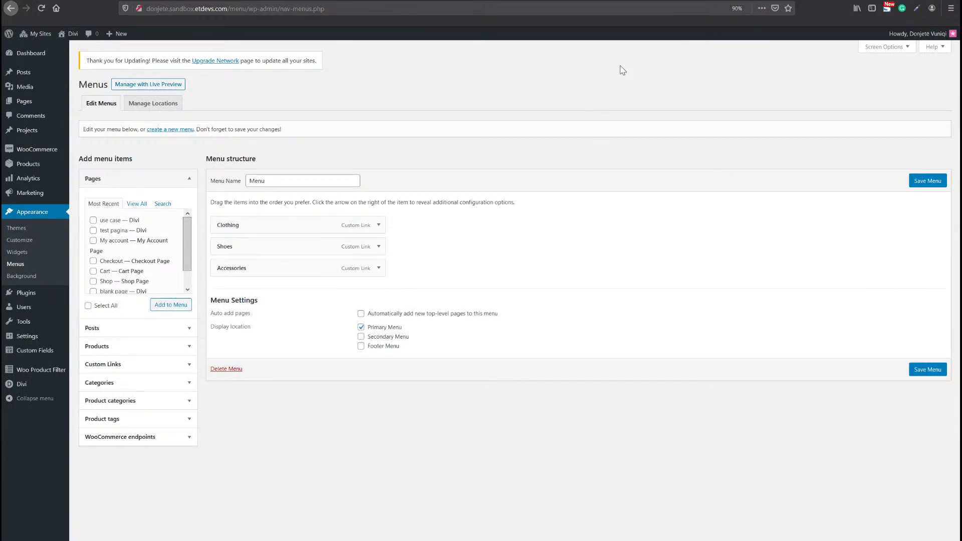
pyautogui.moveTo(919, 34)
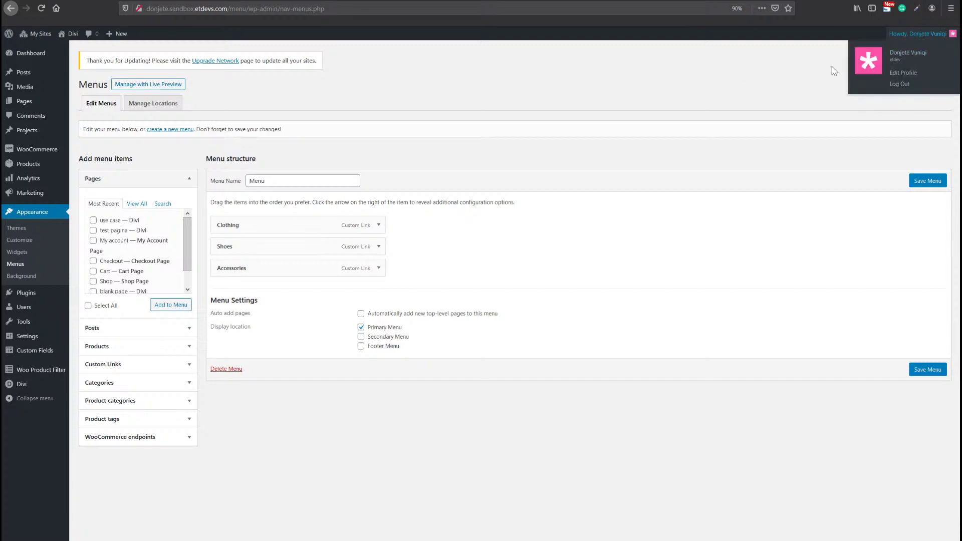
pyautogui.click(880, 48)
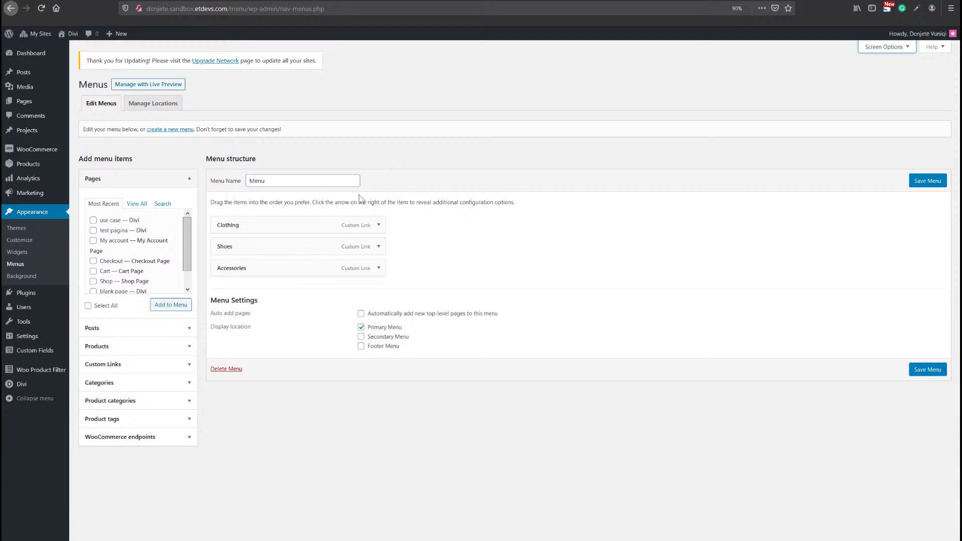
# Expand the Clothing, Shoes and Accessories menu items to show their settings.
pyautogui.click(380, 227)
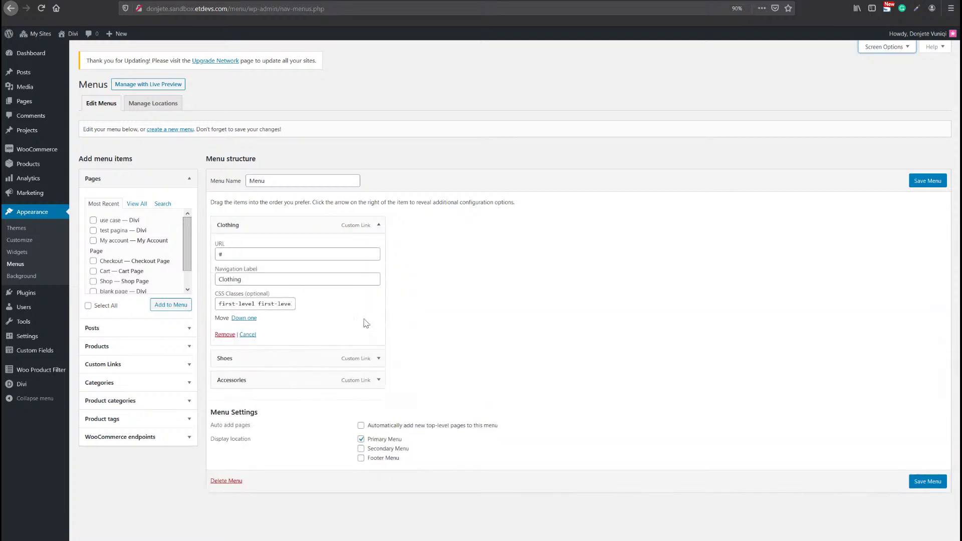
pyautogui.click(377, 358)
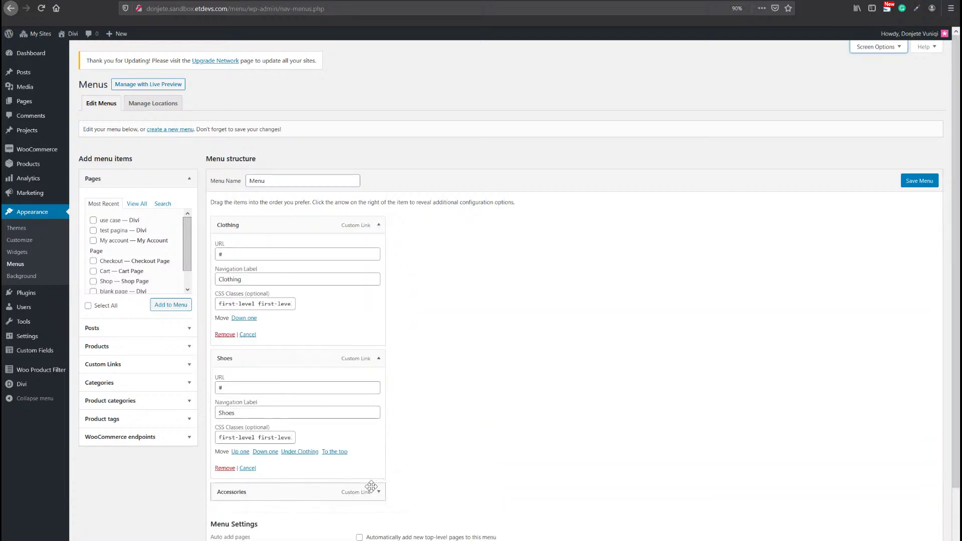
pyautogui.click(378, 493)
pyautogui.scroll(-3, 469, 355)
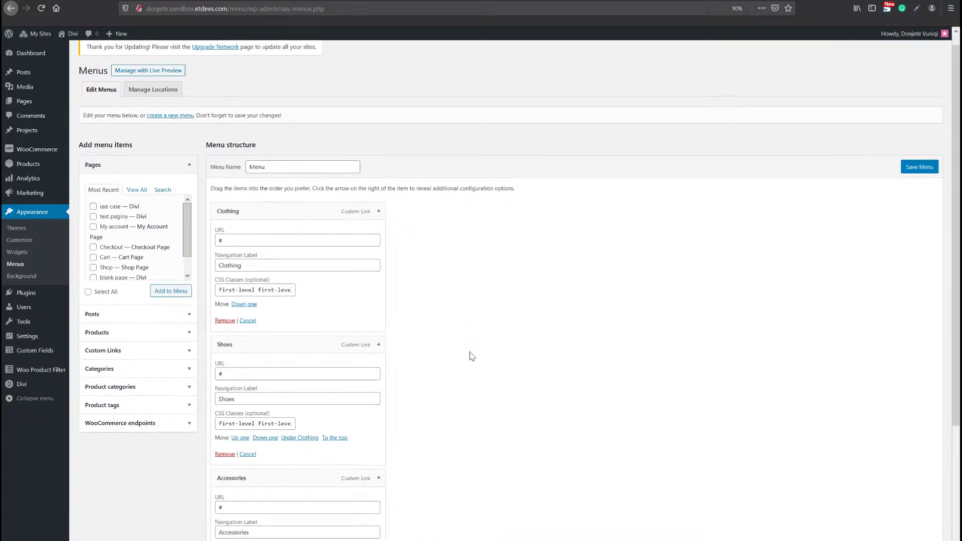
pyautogui.scroll(2, 471, 356)
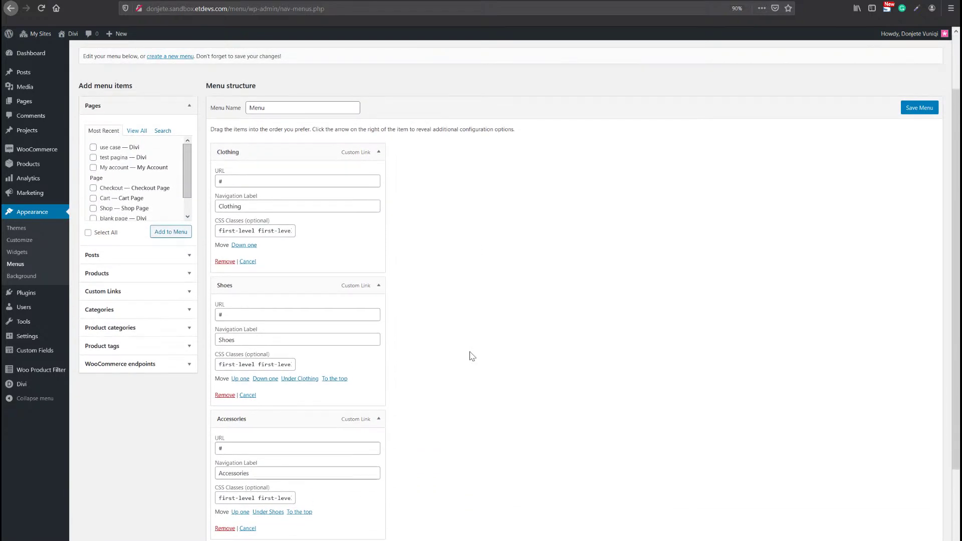
pyautogui.scroll(-1, 471, 356)
pyautogui.scroll(-1, 471, 355)
# Examine the CSS classes assigned to the Clothing, Shoes and Accessories menu items.
pyautogui.moveTo(255, 216); pyautogui.dragTo(218, 215)
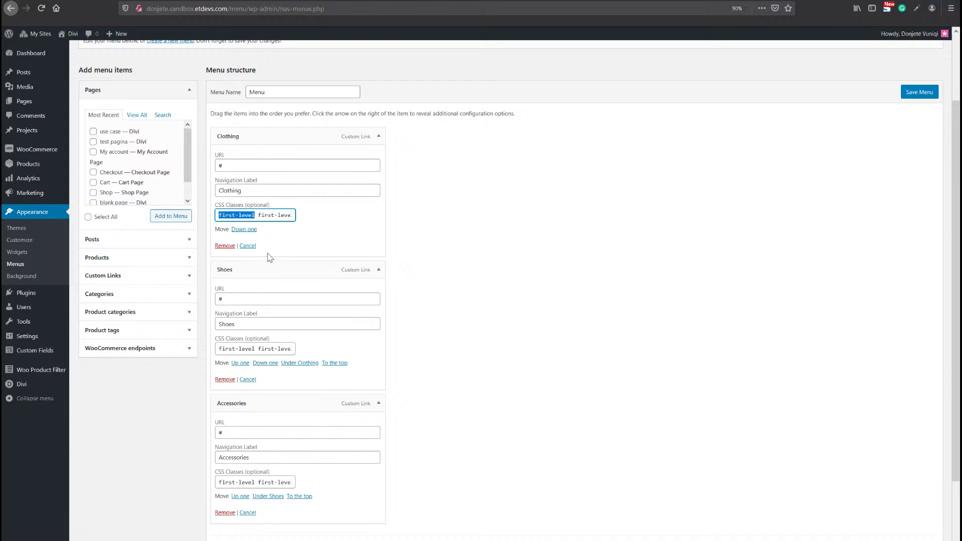
pyautogui.click(255, 216)
pyautogui.moveTo(257, 216); pyautogui.dragTo(219, 216)
pyautogui.moveTo(259, 215); pyautogui.dragTo(302, 213)
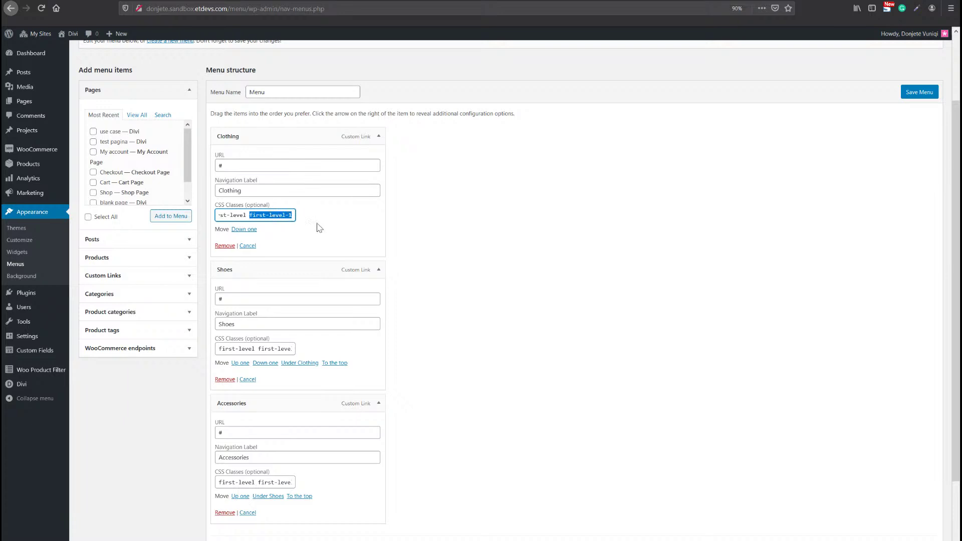
pyautogui.click(266, 215)
pyautogui.moveTo(260, 349); pyautogui.dragTo(328, 352)
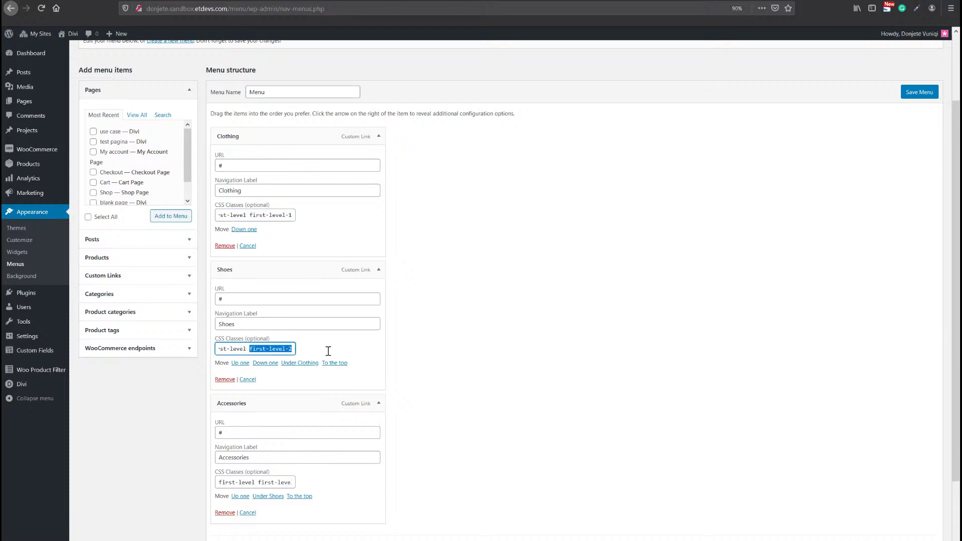
pyautogui.moveTo(259, 484); pyautogui.dragTo(317, 480)
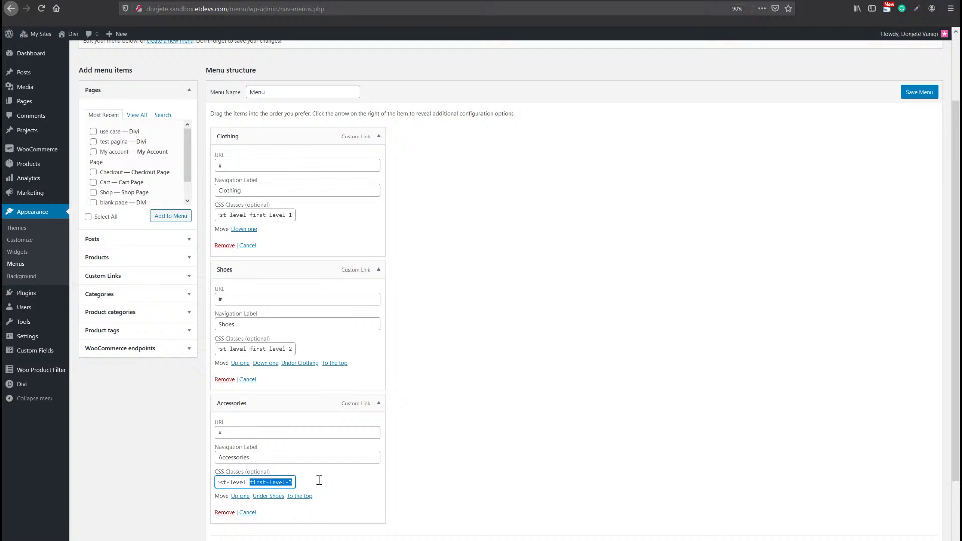
pyautogui.click(546, 373)
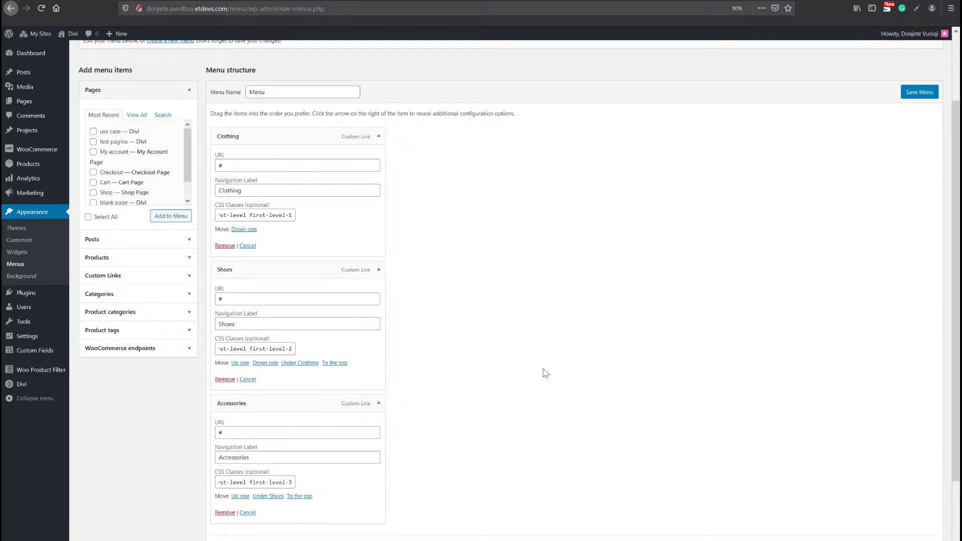
pyautogui.scroll(-3, 491, 311)
pyautogui.scroll(2, 488, 311)
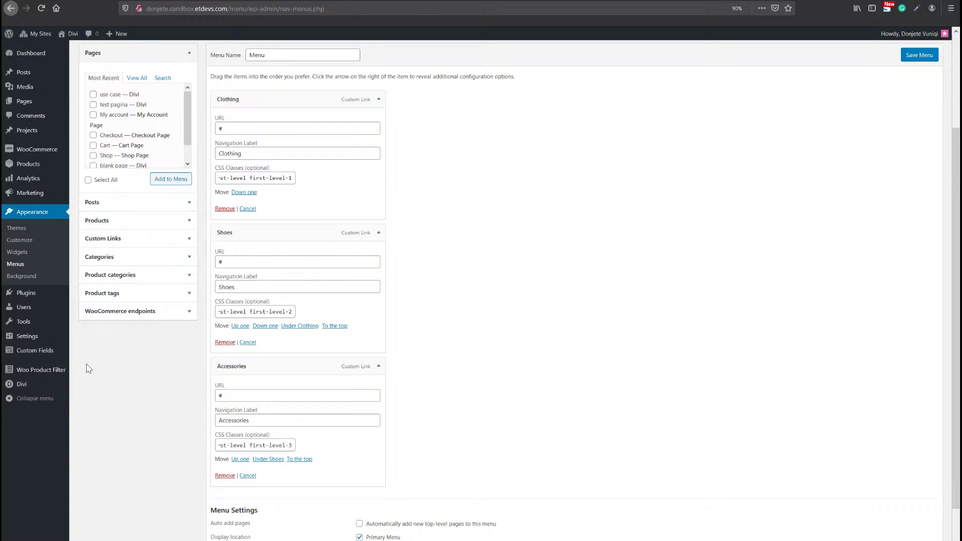
# In the Divi Theme Builder, start a custom header from scratch for the use case page template, without inserting a row.
pyautogui.moveTo(21, 386)
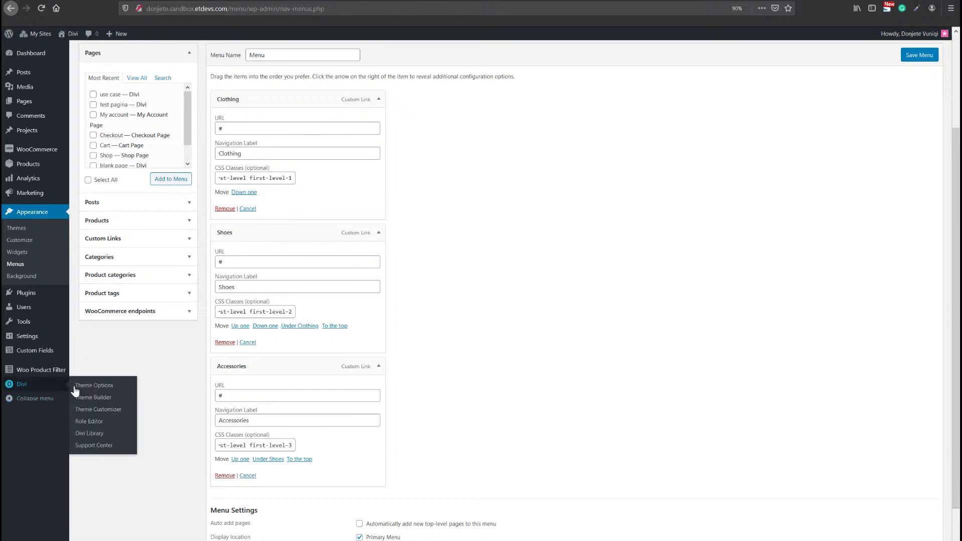
pyautogui.click(91, 403)
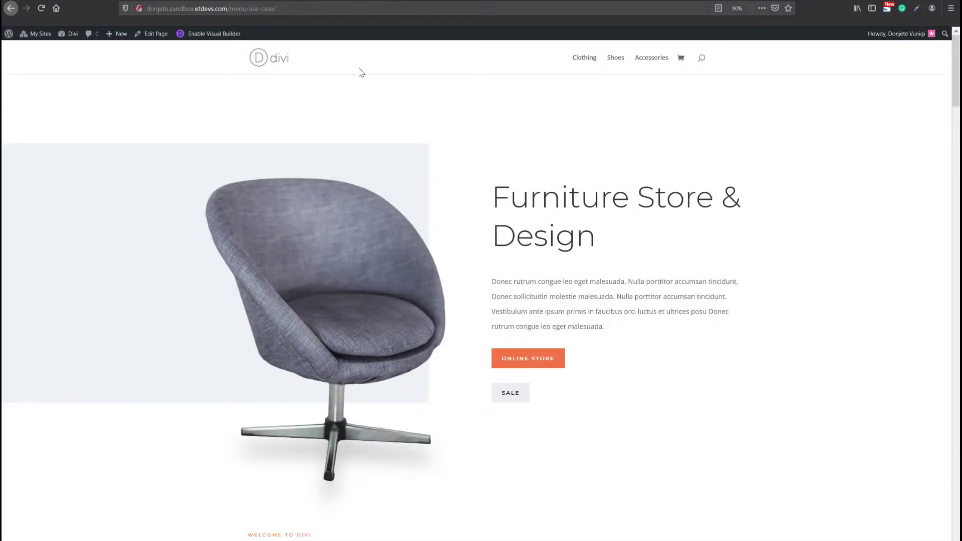
pyautogui.click(367, 2)
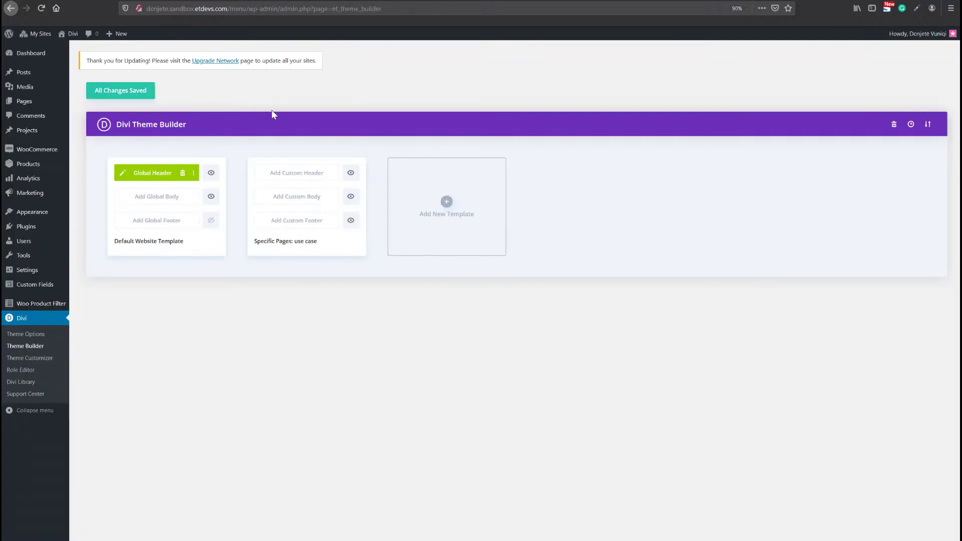
pyautogui.click(299, 178)
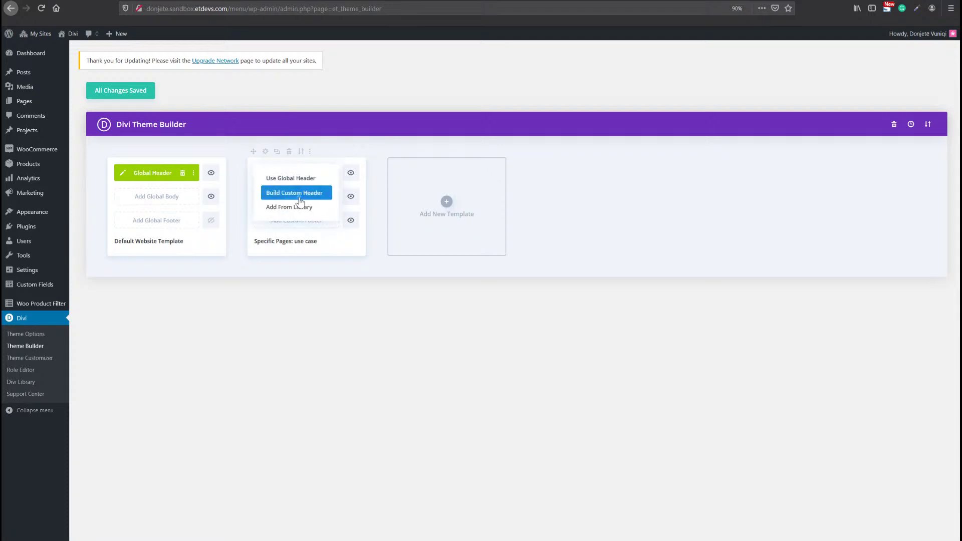
pyautogui.click(299, 195)
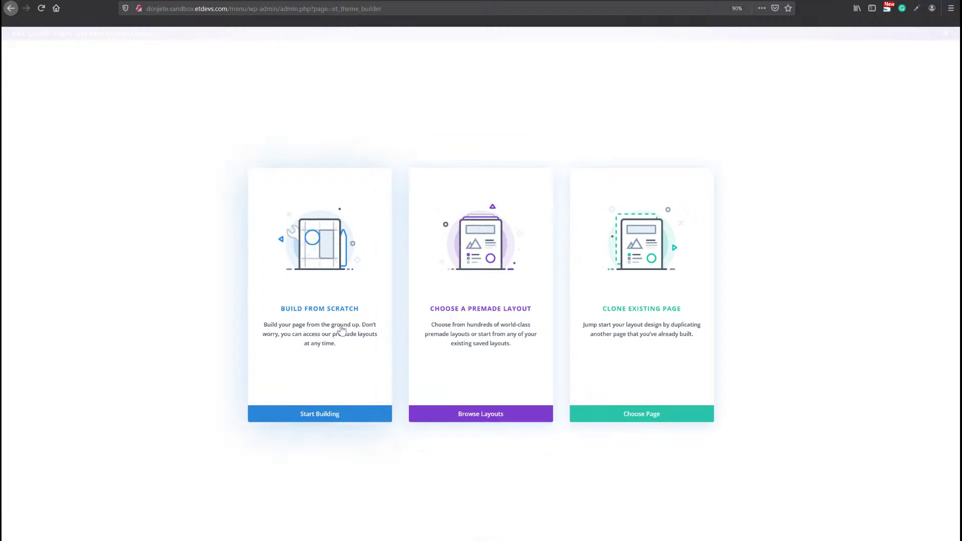
pyautogui.click(310, 417)
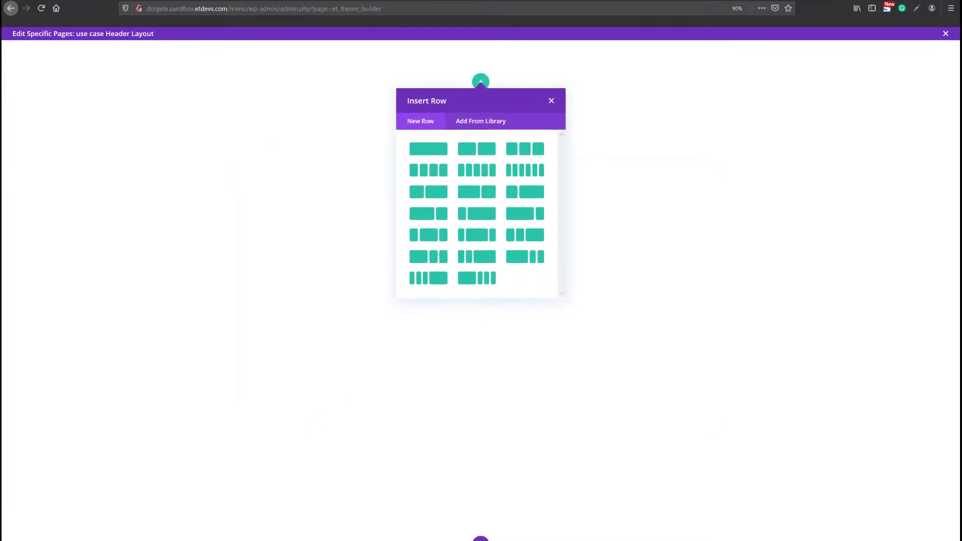
pyautogui.click(654, 174)
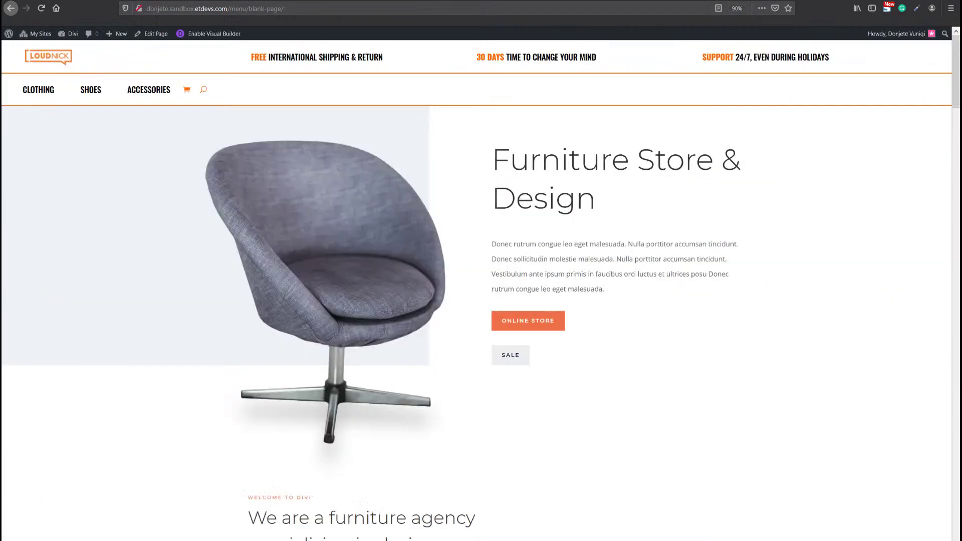
# Set the header section's top and bottom padding to 0px.
pyautogui.moveTo(129, 88)
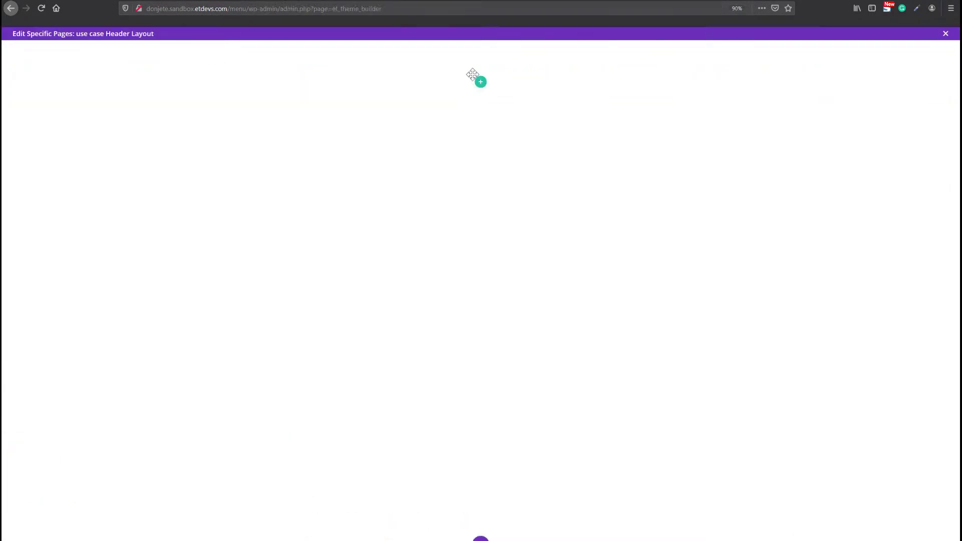
pyautogui.moveTo(95, 68)
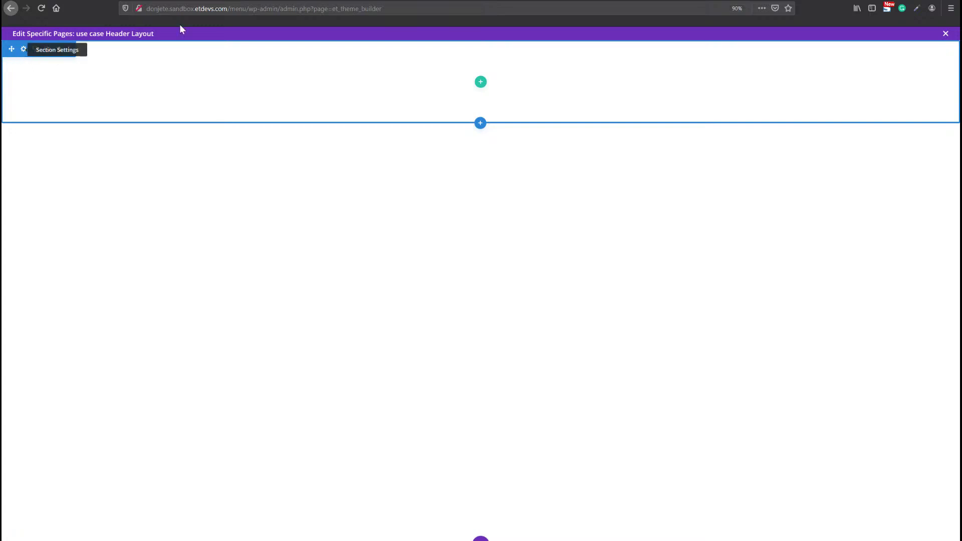
pyautogui.click(23, 50)
pyautogui.moveTo(275, 140); pyautogui.dragTo(286, 88)
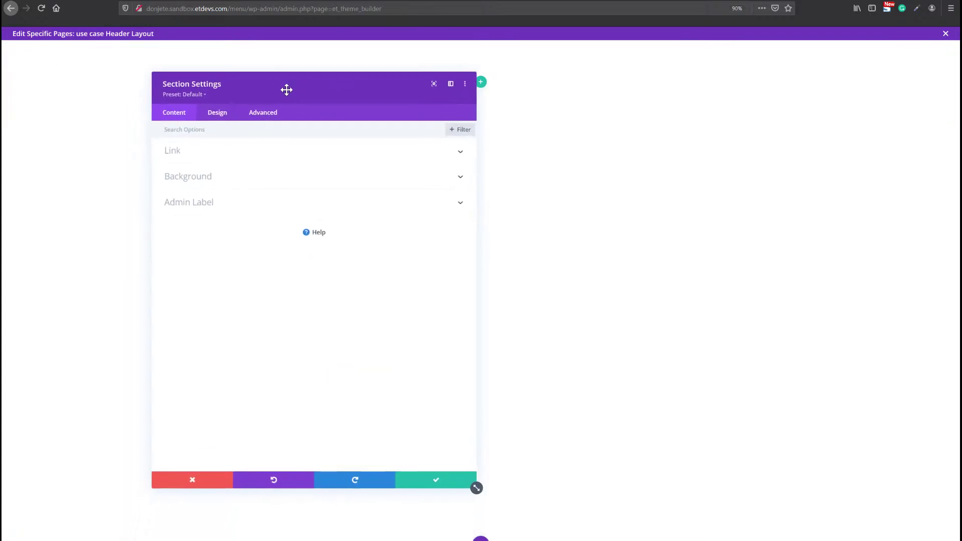
pyautogui.click(211, 115)
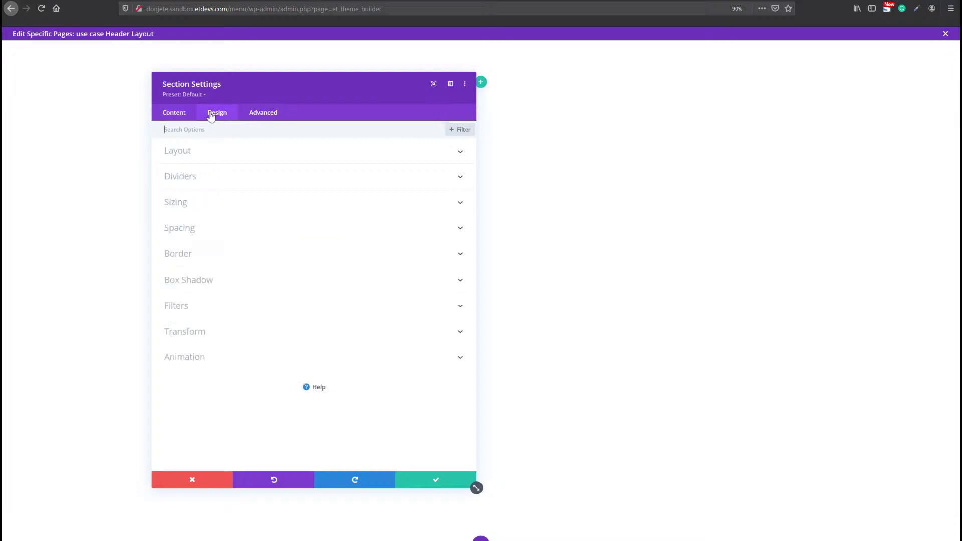
pyautogui.click(236, 228)
pyautogui.click(190, 274)
pyautogui.write('0')
pyautogui.click(234, 275)
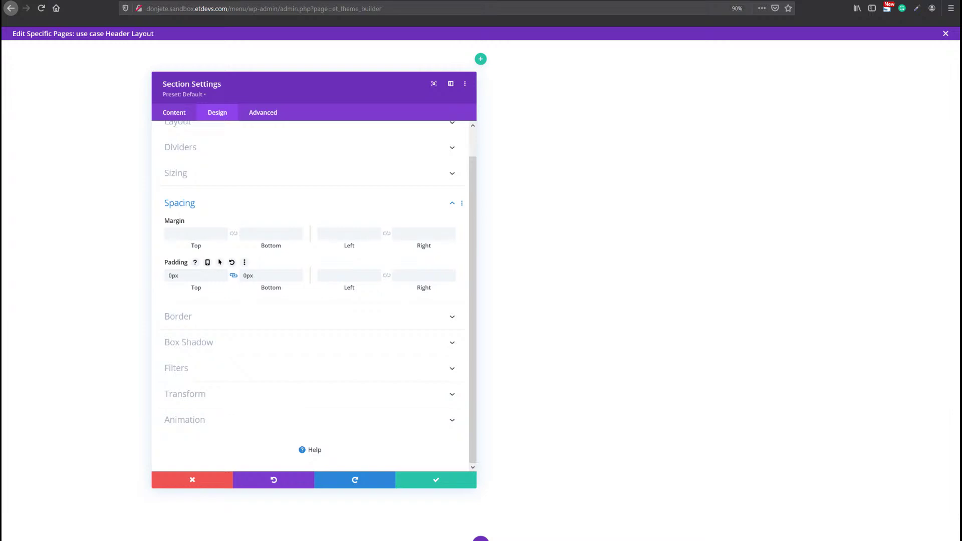
# Disable the header section on phones and save the section settings.
pyautogui.click(266, 117)
pyautogui.click(213, 214)
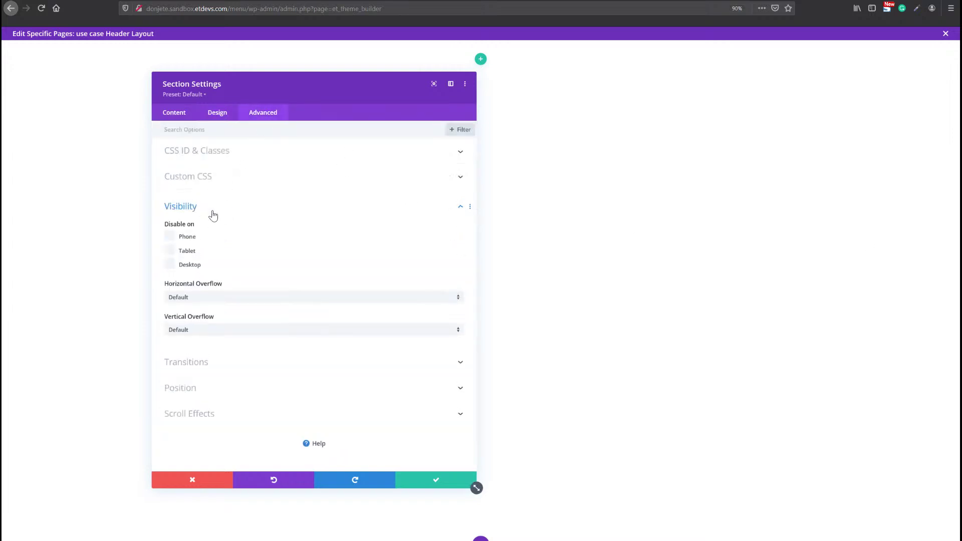
pyautogui.click(170, 239)
pyautogui.click(428, 480)
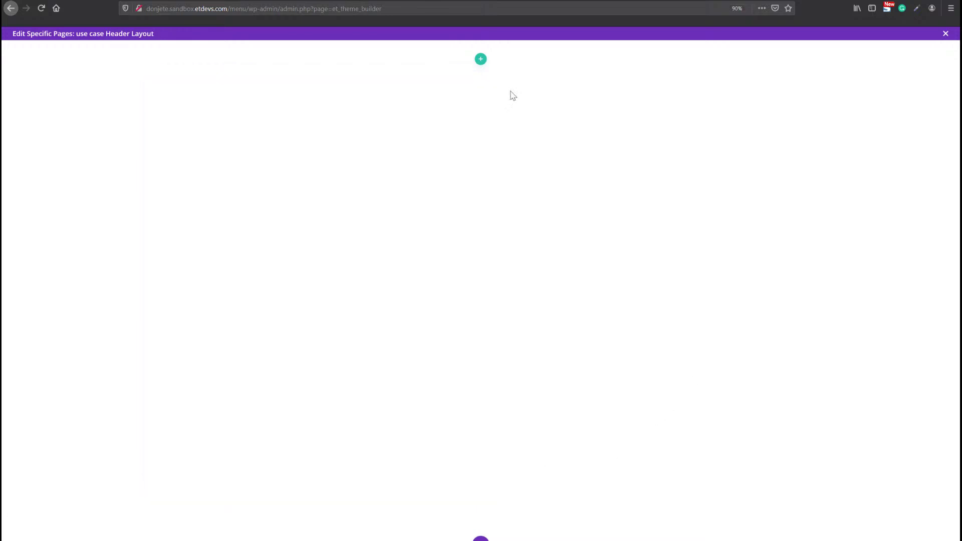
# Insert a row with four equal columns into the header section, without adding a module yet.
pyautogui.click(480, 59)
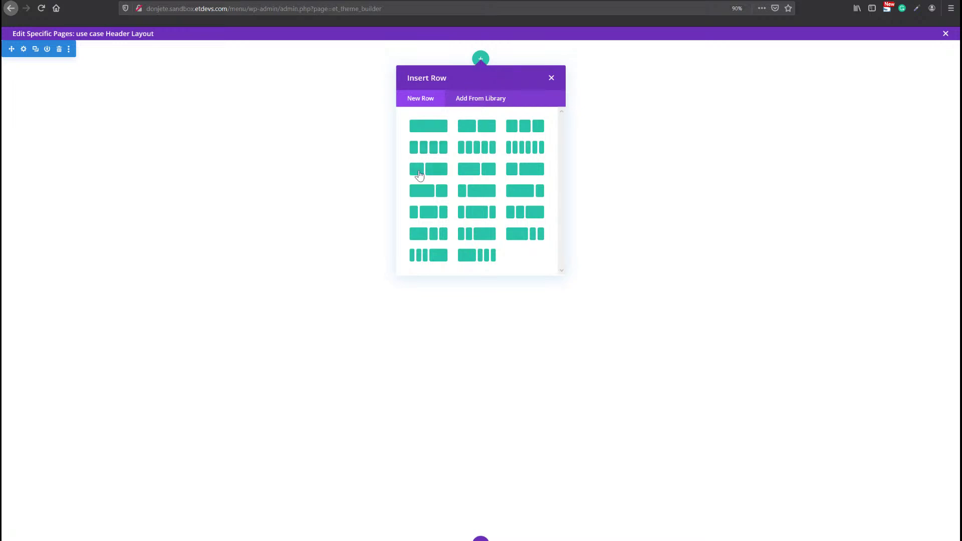
pyautogui.click(430, 148)
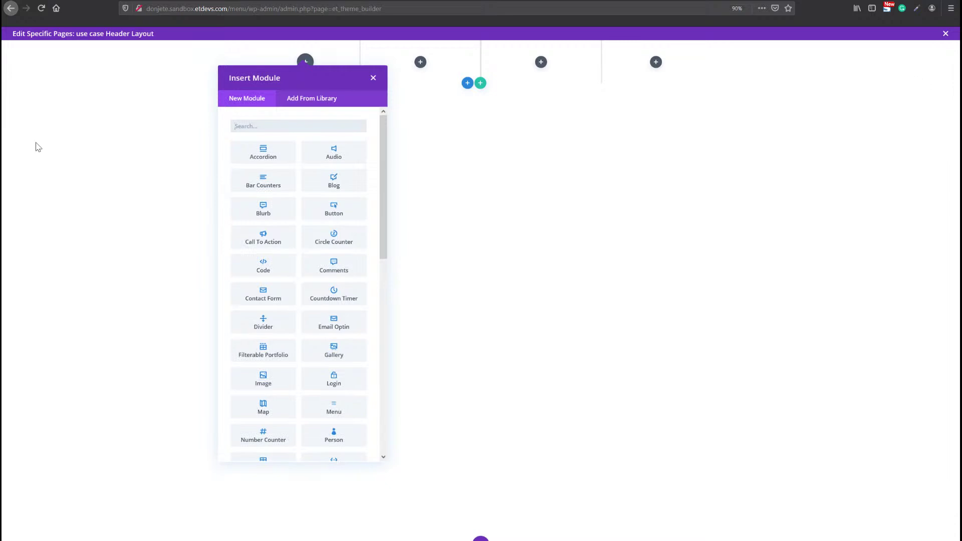
pyautogui.click(235, 42)
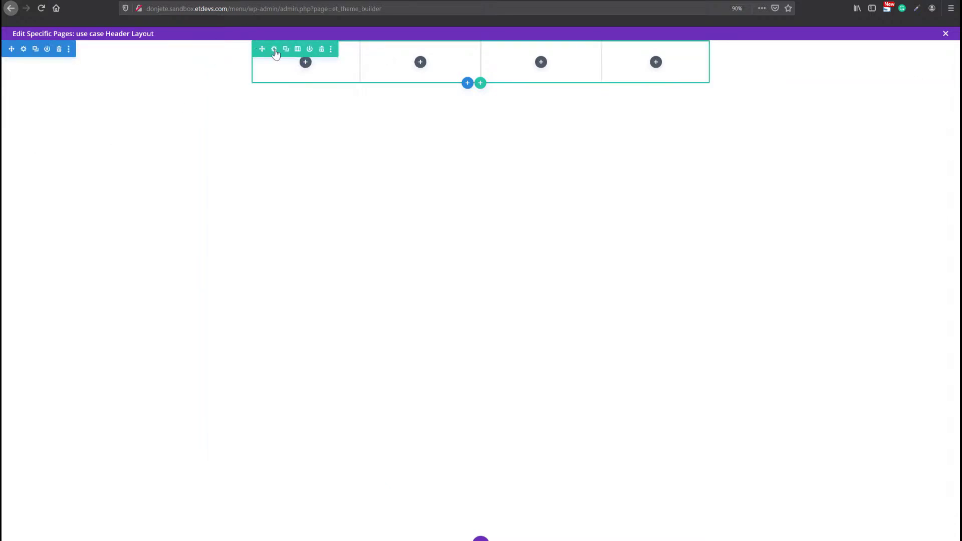
# In the four-column row's sizing settings, enable a custom gutter width of 1 and equalize the column heights.
pyautogui.click(275, 50)
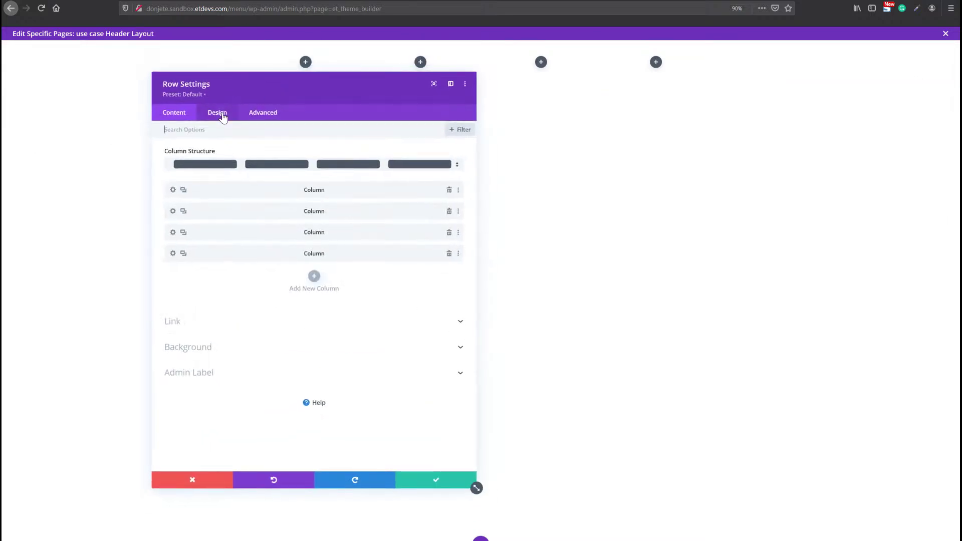
pyautogui.click(220, 113)
pyautogui.click(226, 154)
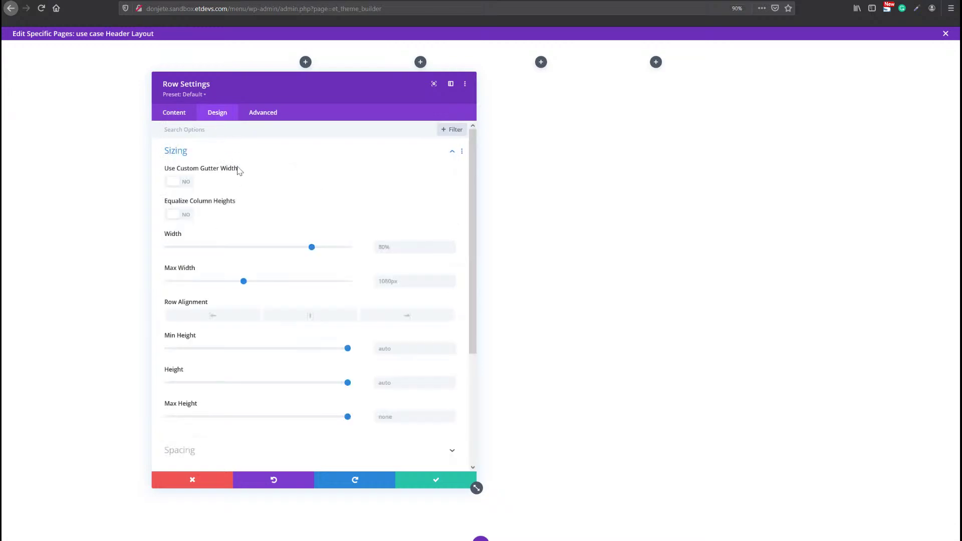
pyautogui.click(175, 182)
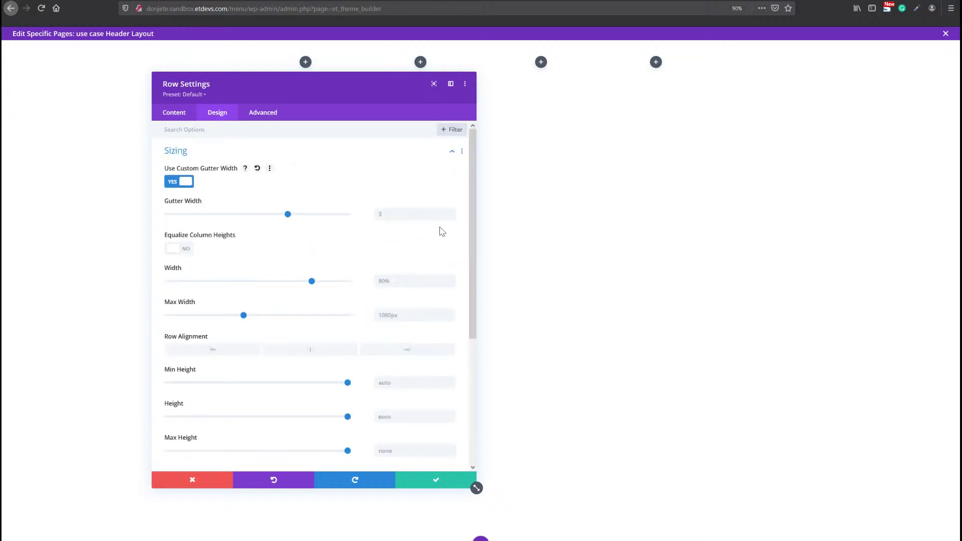
pyautogui.click(451, 217)
pyautogui.click(451, 217)
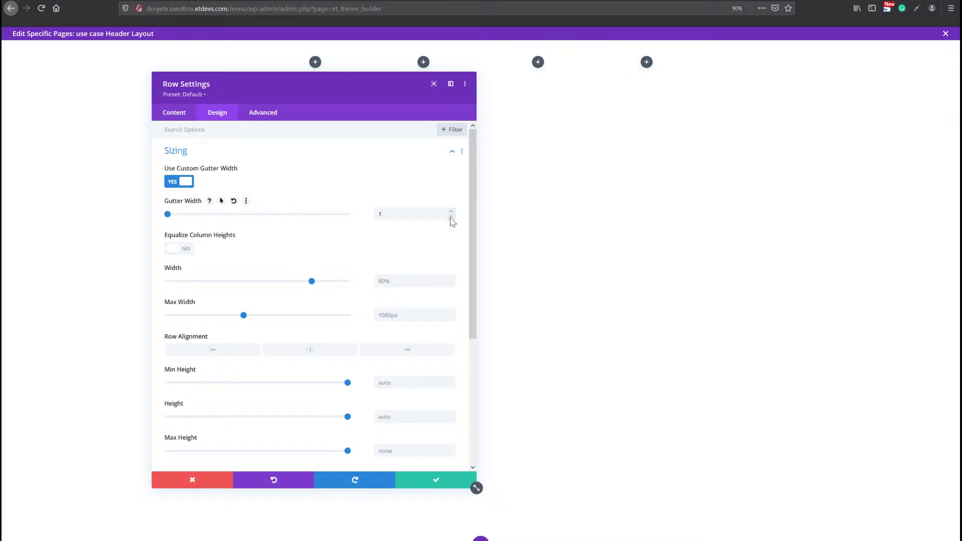
pyautogui.click(175, 251)
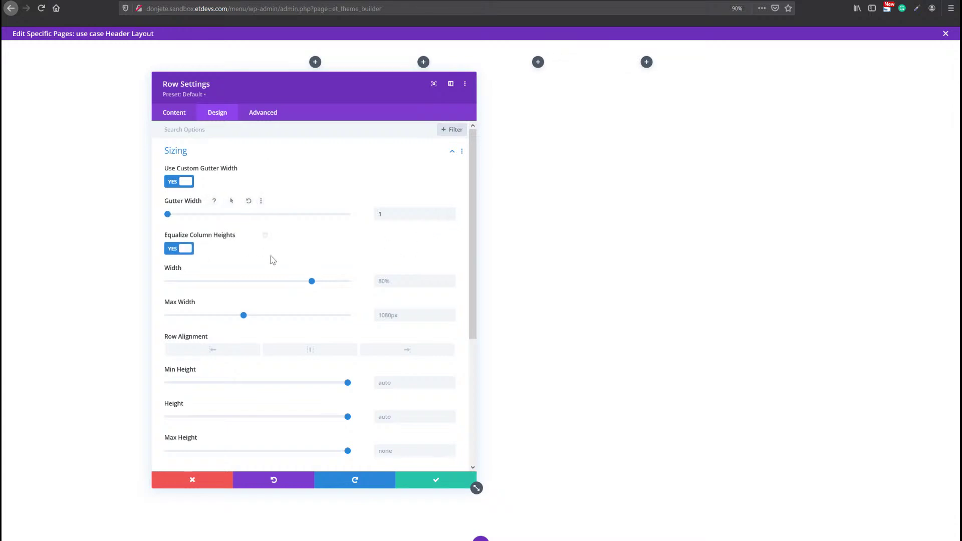
# Set the row's width to 95% and its max width to 100%.
pyautogui.click(430, 282)
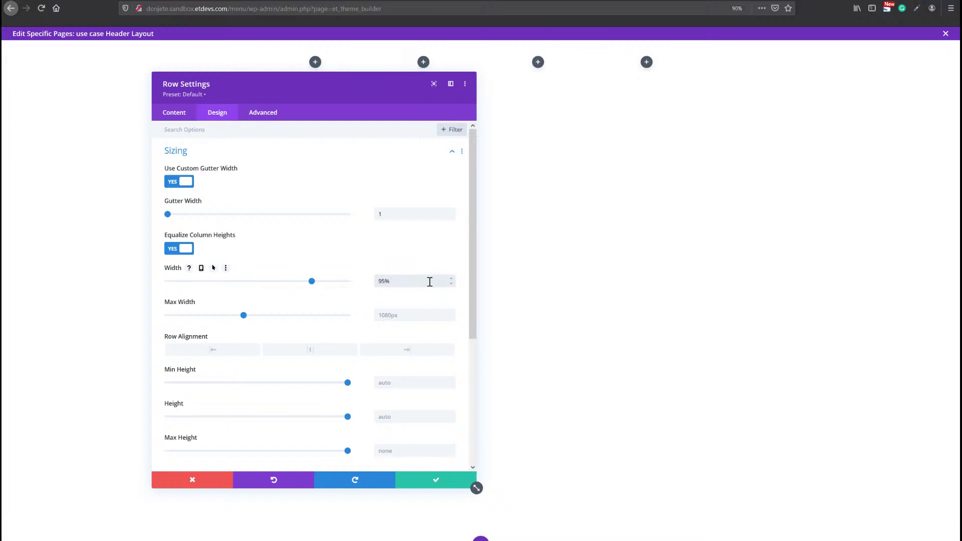
pyautogui.click(415, 318)
pyautogui.write('100')
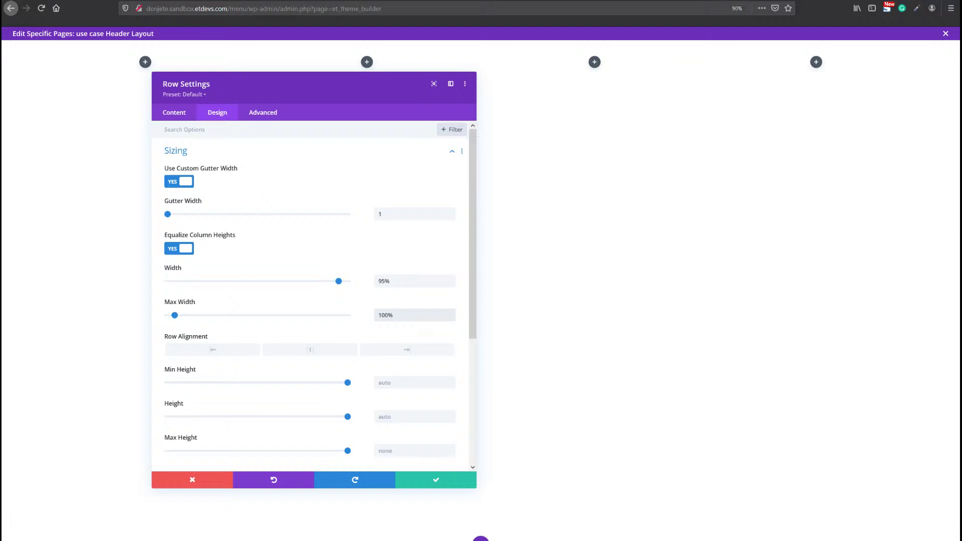
# Set the row's top and bottom padding to 0px, linking both values, and save the row settings.
pyautogui.scroll(-3, 242, 333)
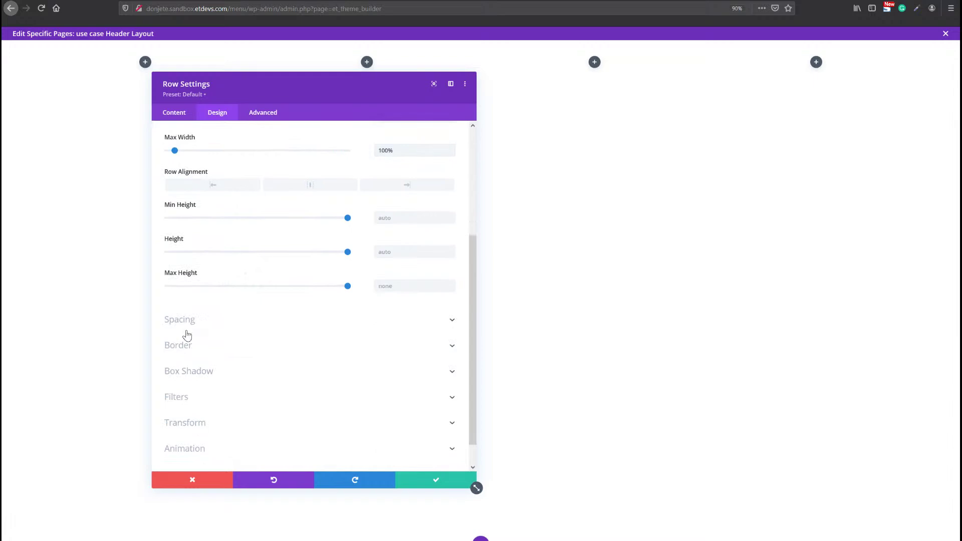
pyautogui.click(187, 333)
pyautogui.click(179, 256)
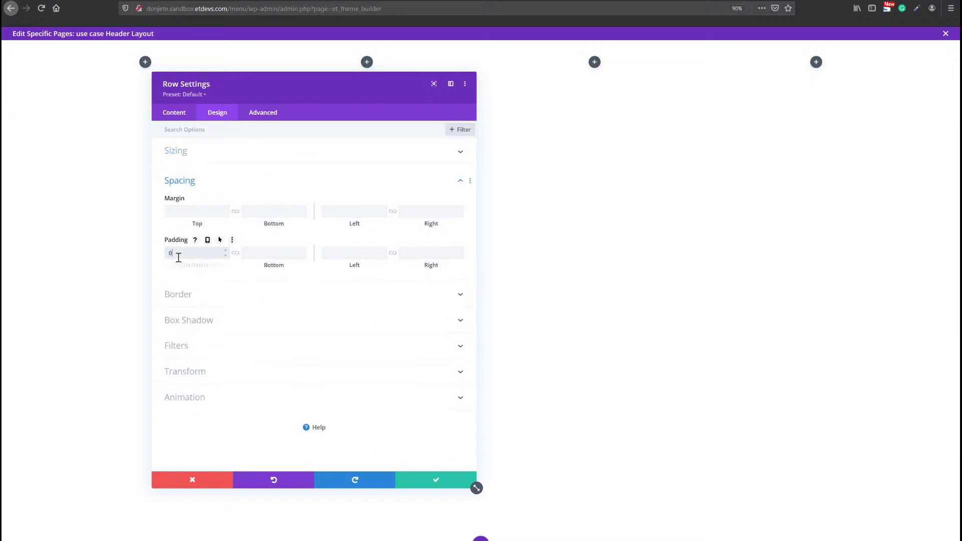
pyautogui.click(236, 255)
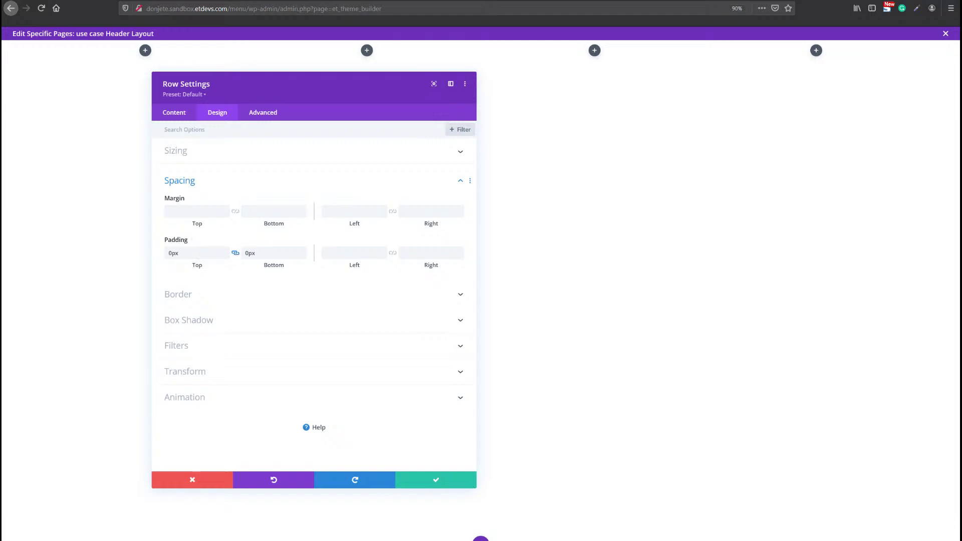
pyautogui.click(441, 482)
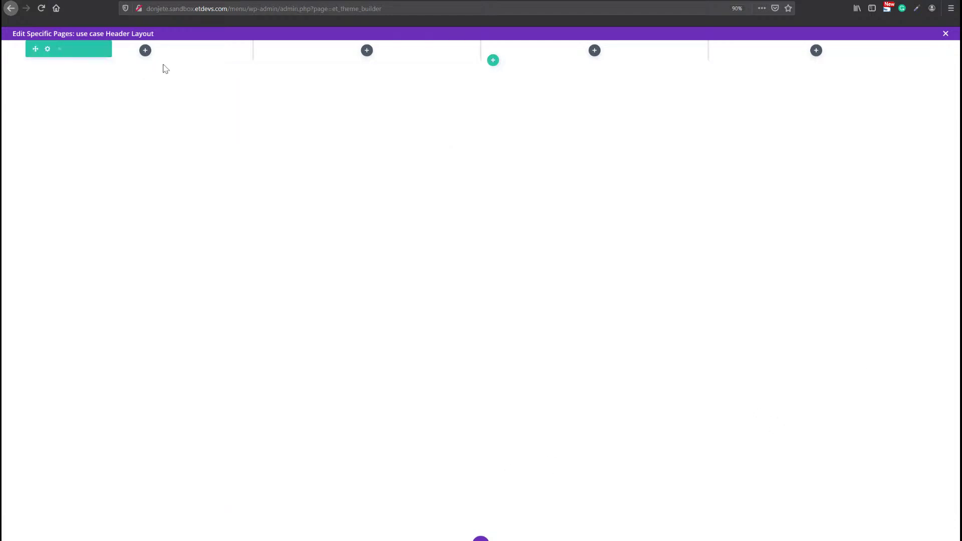
# Add an image module with the LOUDNICK logo from the media library to the row's first column and save it.
pyautogui.click(146, 51)
pyautogui.write('imag')
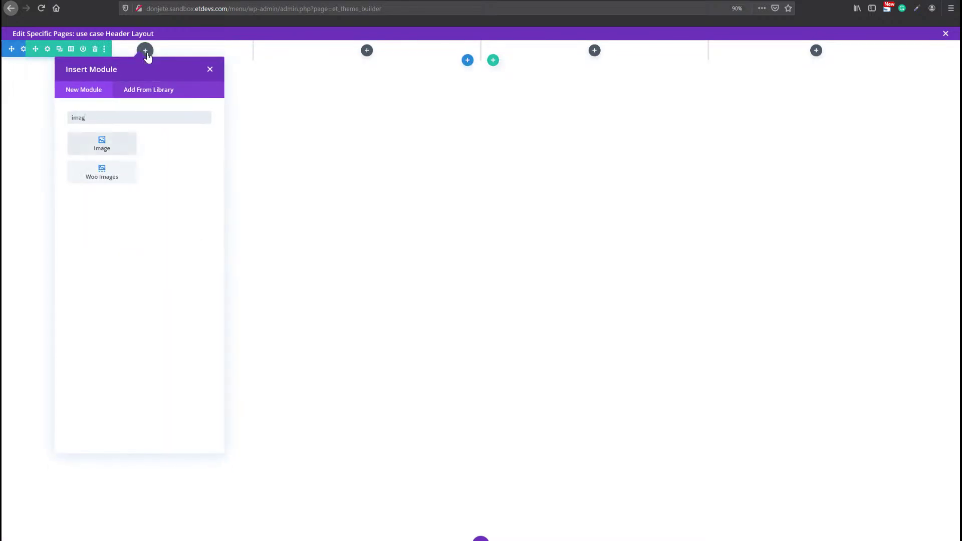
pyautogui.press('Return')
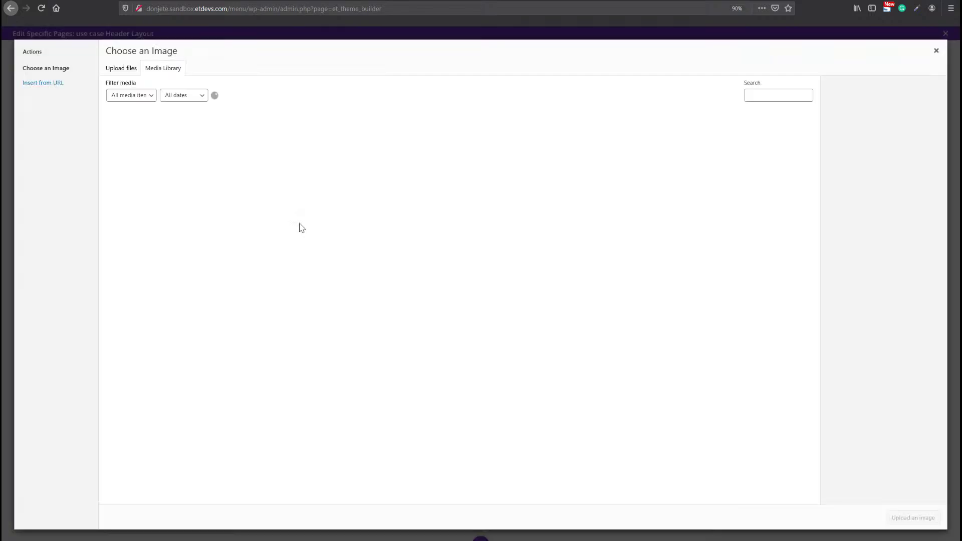
pyautogui.click(300, 225)
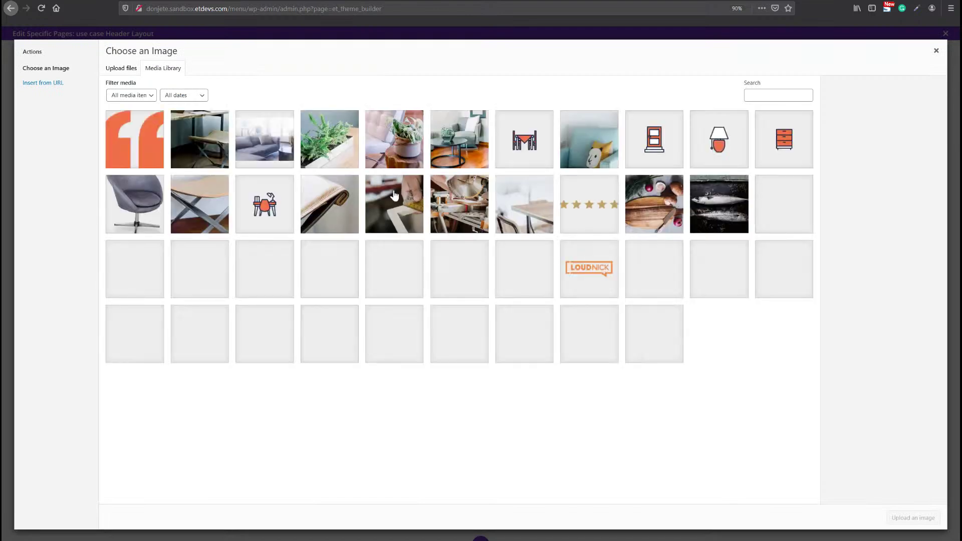
pyautogui.click(589, 268)
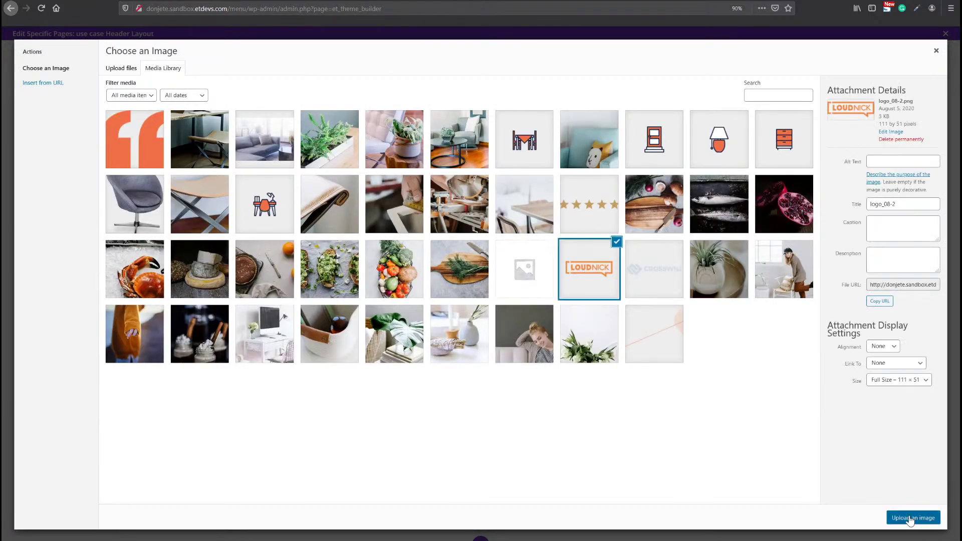
pyautogui.click(908, 517)
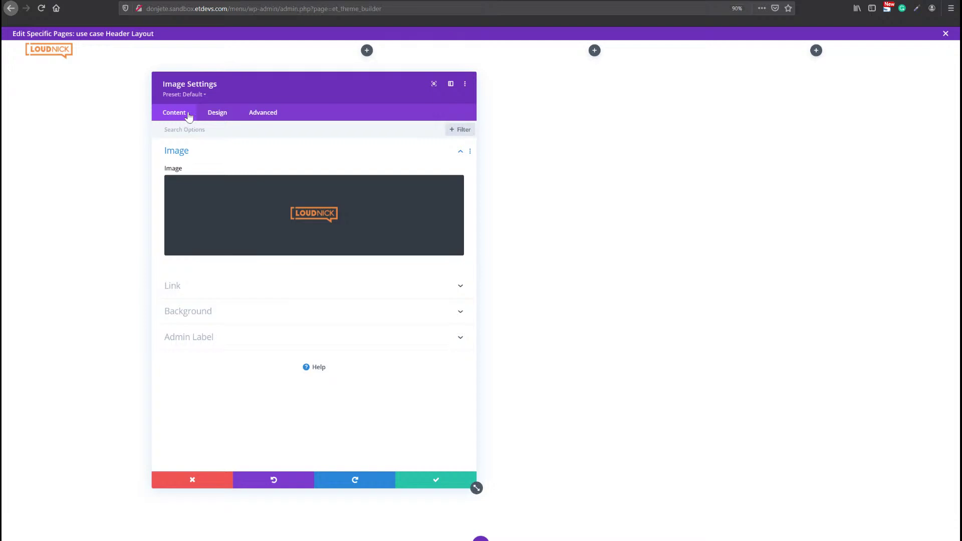
pyautogui.click(426, 482)
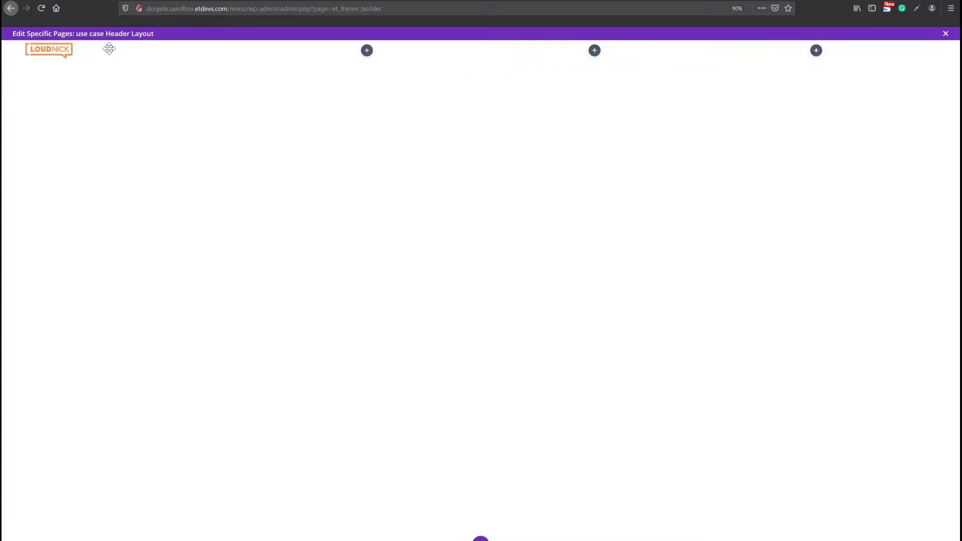
# Reopen the logo image's settings, give it a top margin of 3%, and save the change.
pyautogui.click(481, 539)
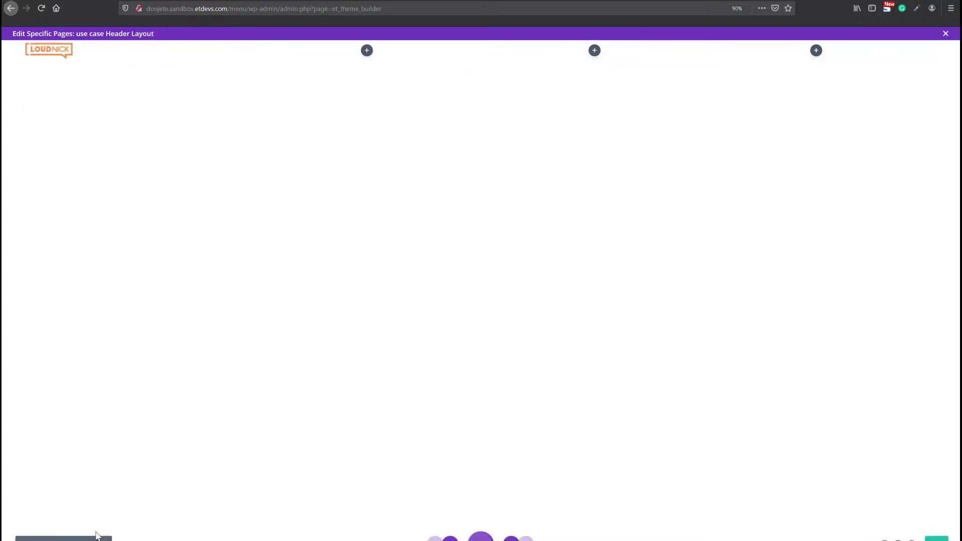
pyautogui.click(39, 540)
pyautogui.click(309, 121)
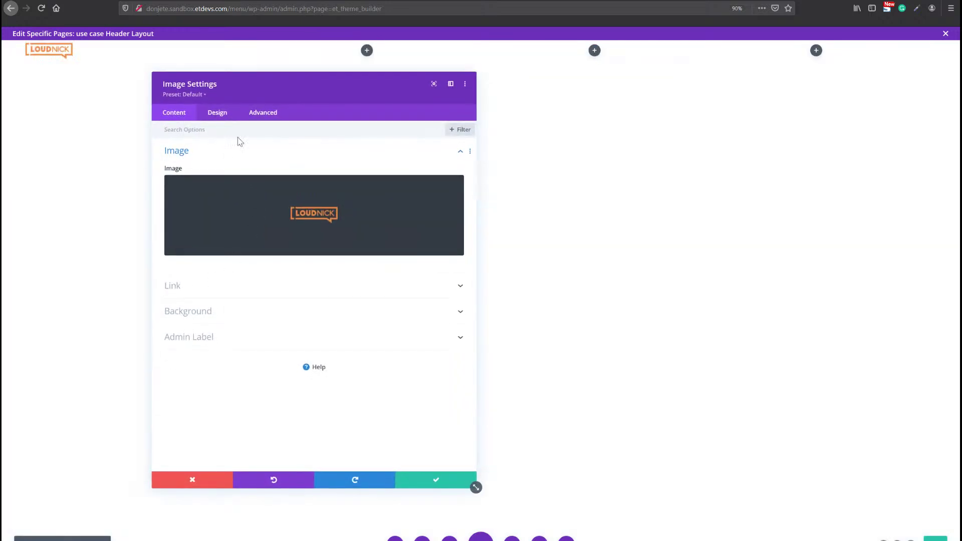
pyautogui.click(218, 114)
pyautogui.click(235, 208)
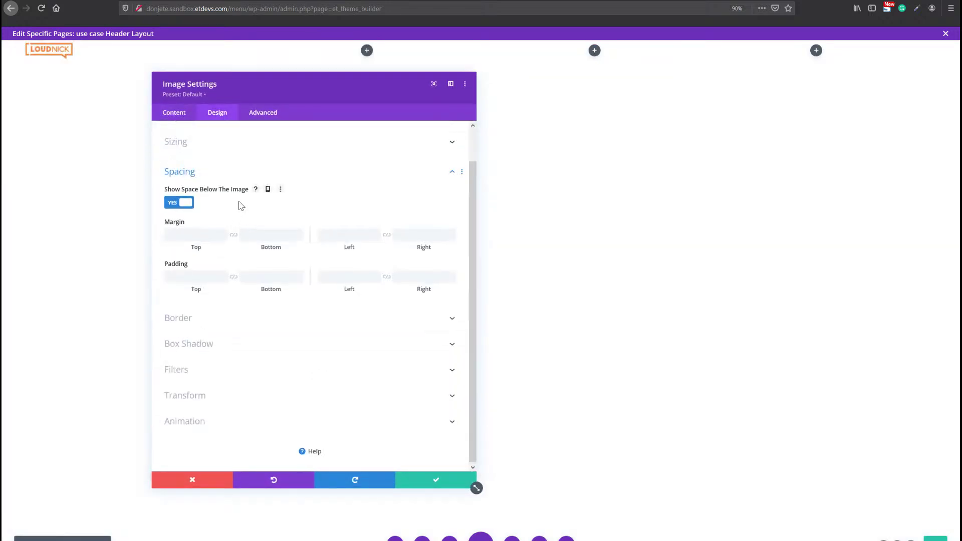
pyautogui.click(194, 233)
pyautogui.write('3%')
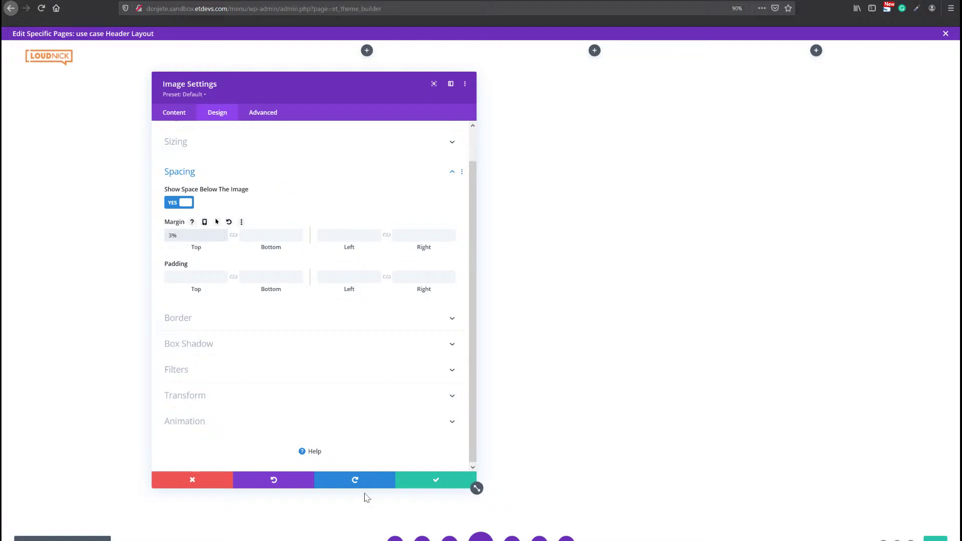
pyautogui.click(436, 483)
# Add a text module to the second column reading "FREE International Shipping & Return", with FREE in bold and coloured #ff6600 through HTML.
pyautogui.click(368, 54)
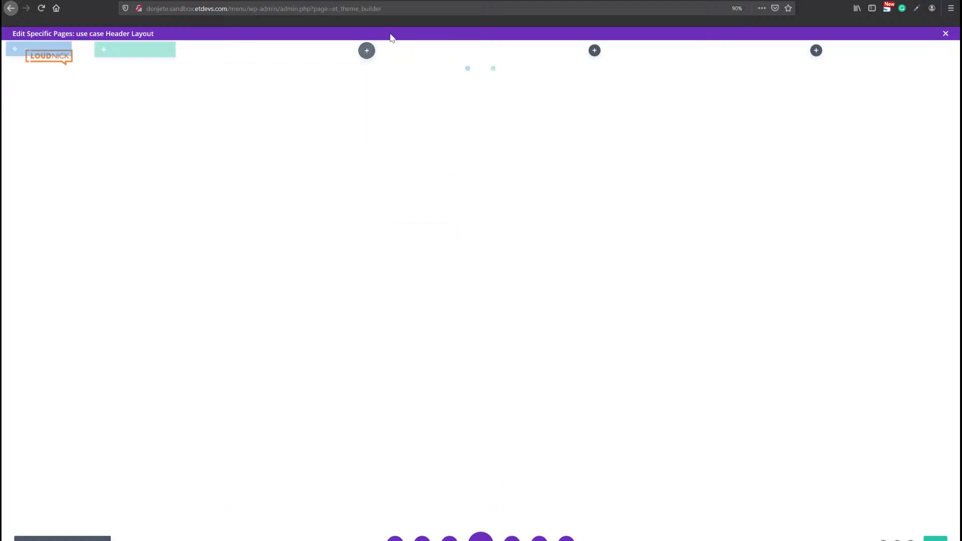
pyautogui.write('text')
pyautogui.press('Return')
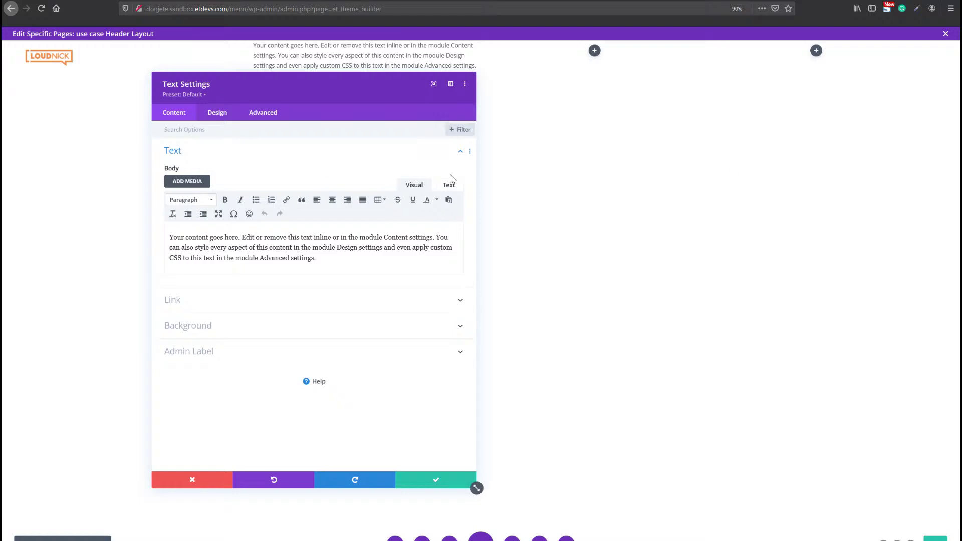
pyautogui.click(449, 185)
pyautogui.hotkey('ctrl', 'a')
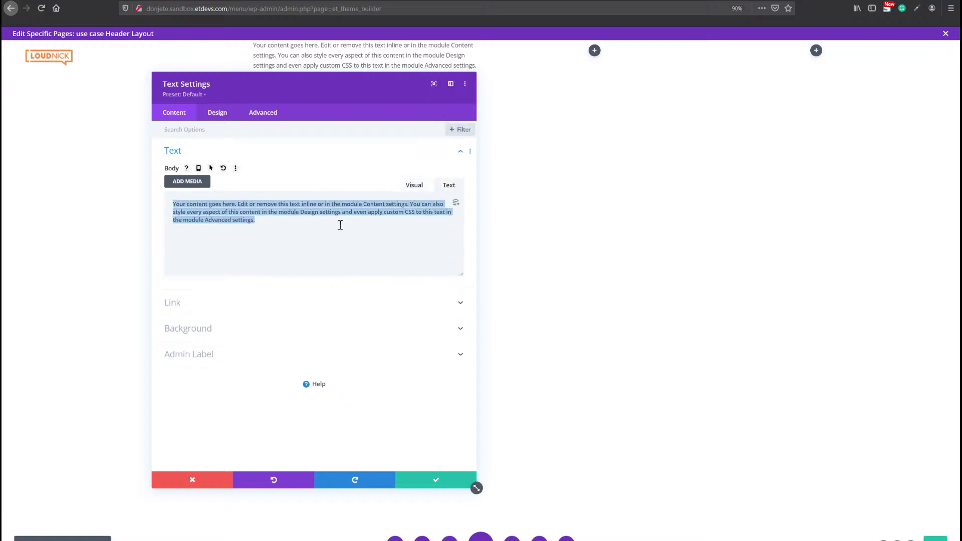
pyautogui.write('<span style="color: #ff6600;"><strong>FREE</strong></span> International Shipping &amp; Return')
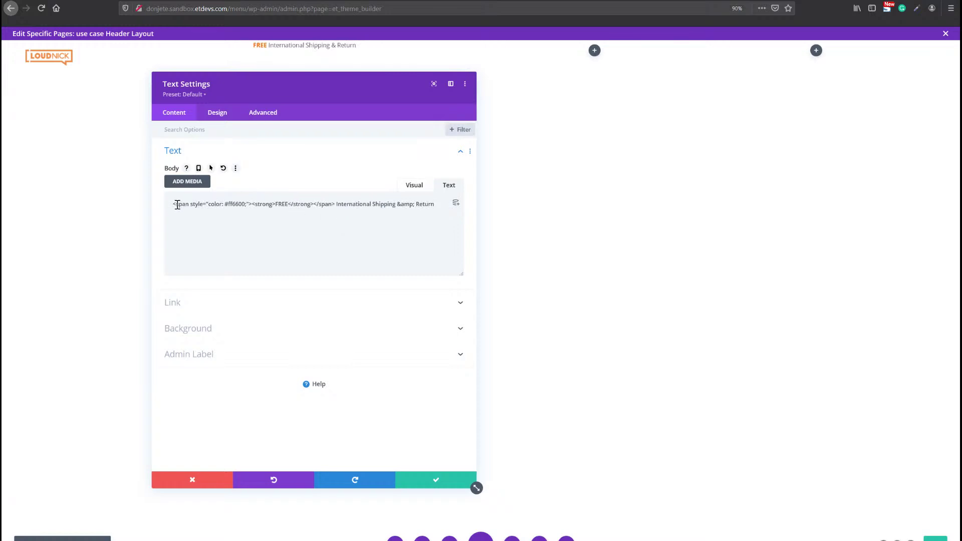
pyautogui.moveTo(176, 205); pyautogui.dragTo(181, 205)
# Set the shipping text module's text font to Oswald.
pyautogui.click(217, 116)
pyautogui.click(206, 158)
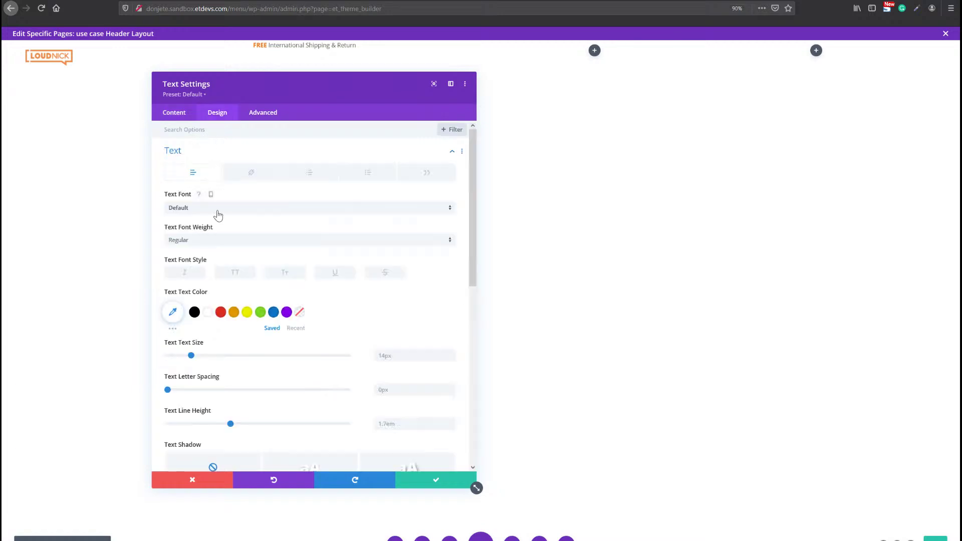
pyautogui.click(218, 207)
pyautogui.write('o')
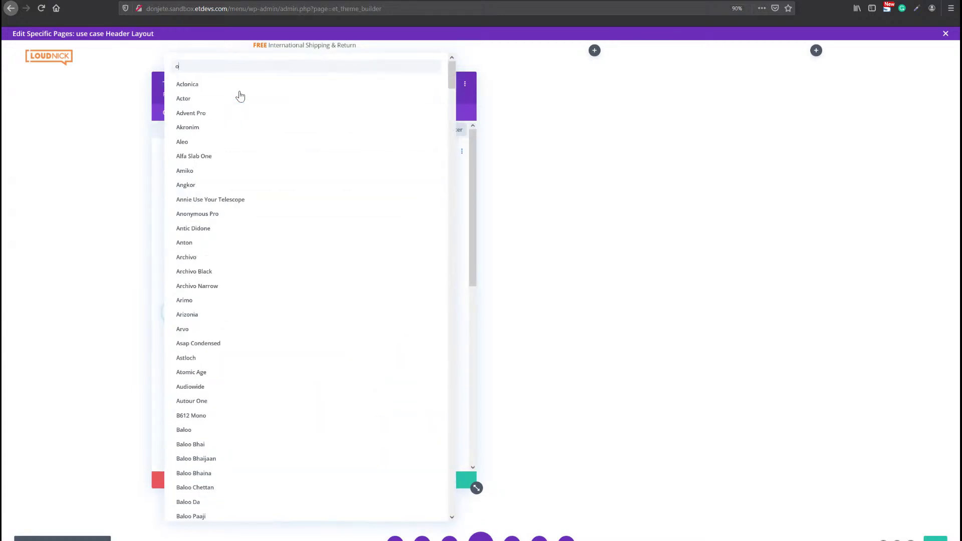
pyautogui.write('swl')
pyautogui.press('BackSpace')
pyautogui.press('BackSpace')
pyautogui.write('wal')
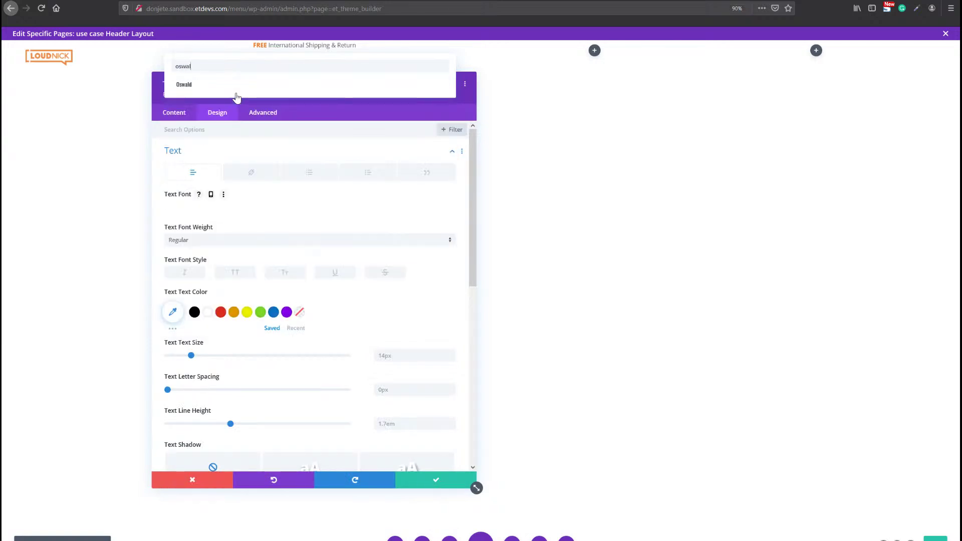
pyautogui.write('d')
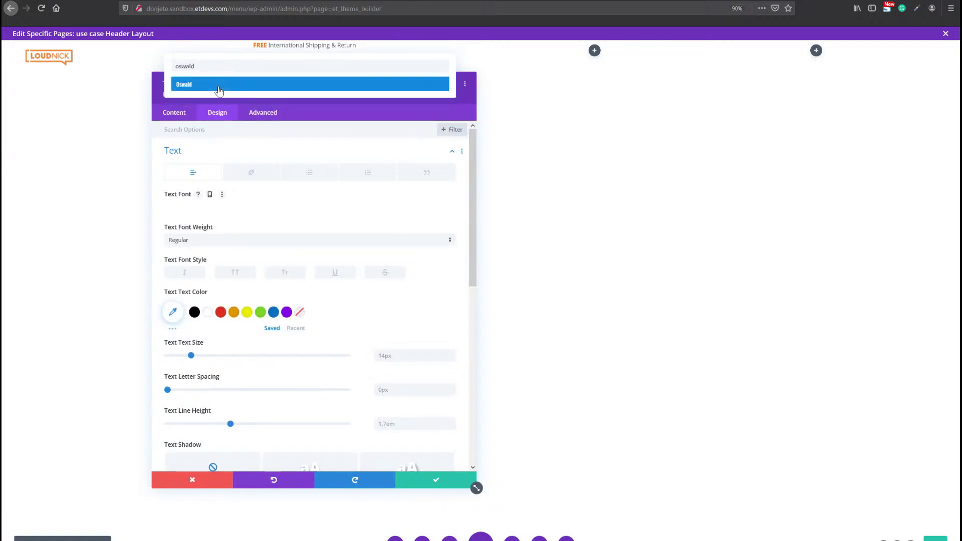
pyautogui.click(216, 90)
# Style the shipping text with Medium weight, uppercase letters, black colour and a 19px text size.
pyautogui.click(211, 240)
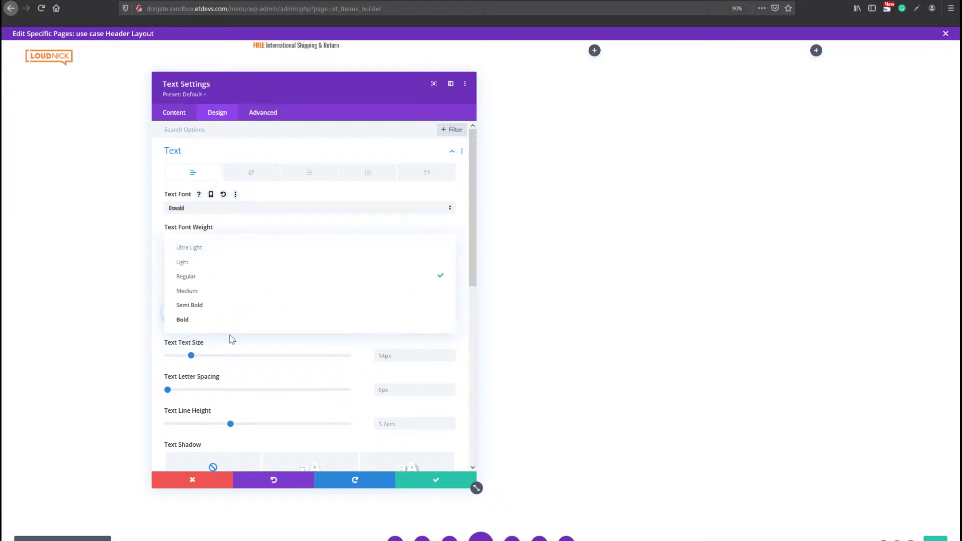
pyautogui.click(229, 291)
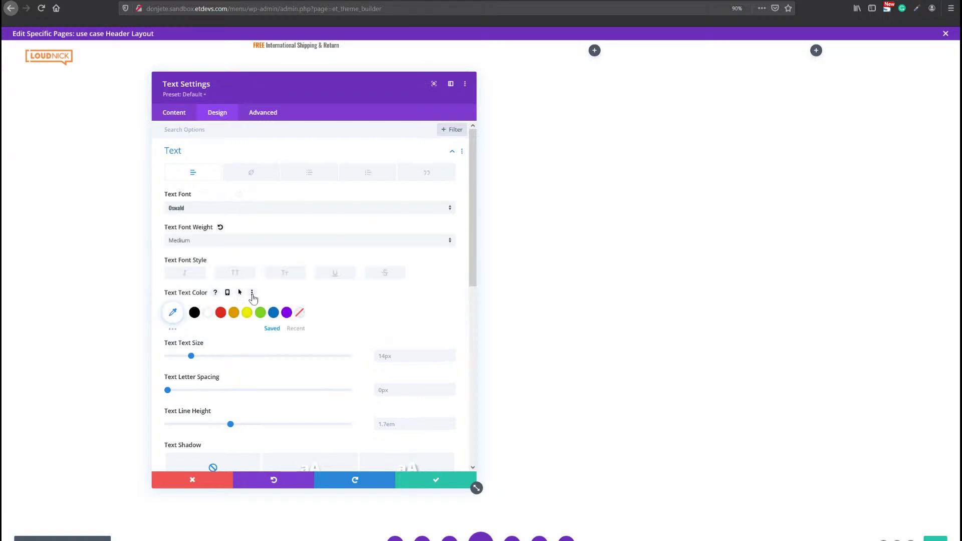
pyautogui.click(235, 272)
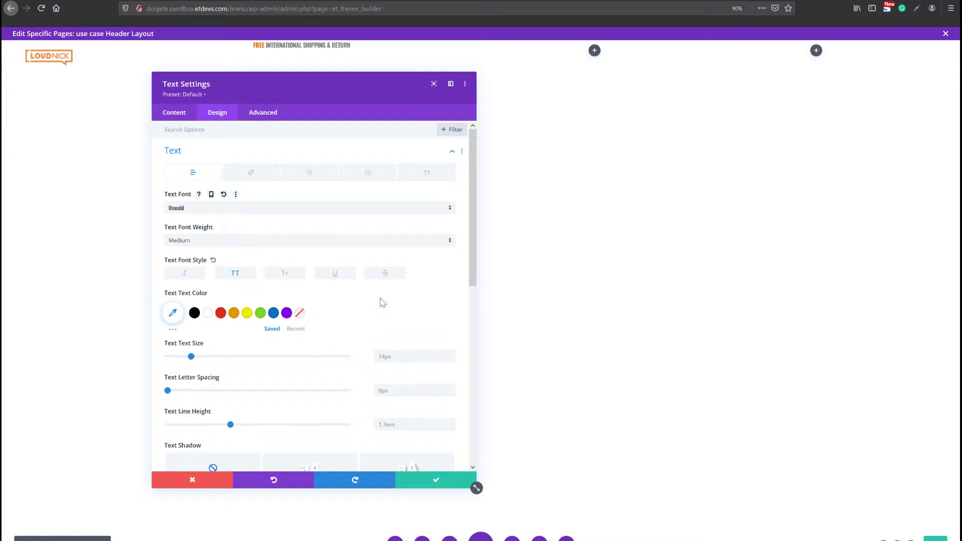
pyautogui.click(197, 316)
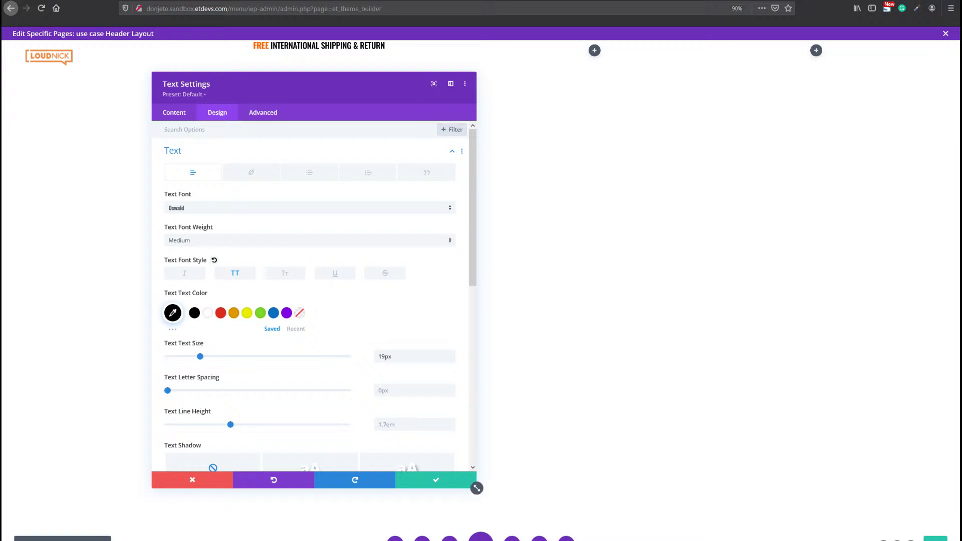
# Give the text module linked top and bottom margins of 5% and save its settings.
pyautogui.scroll(-6, 476, 488)
pyautogui.click(227, 363)
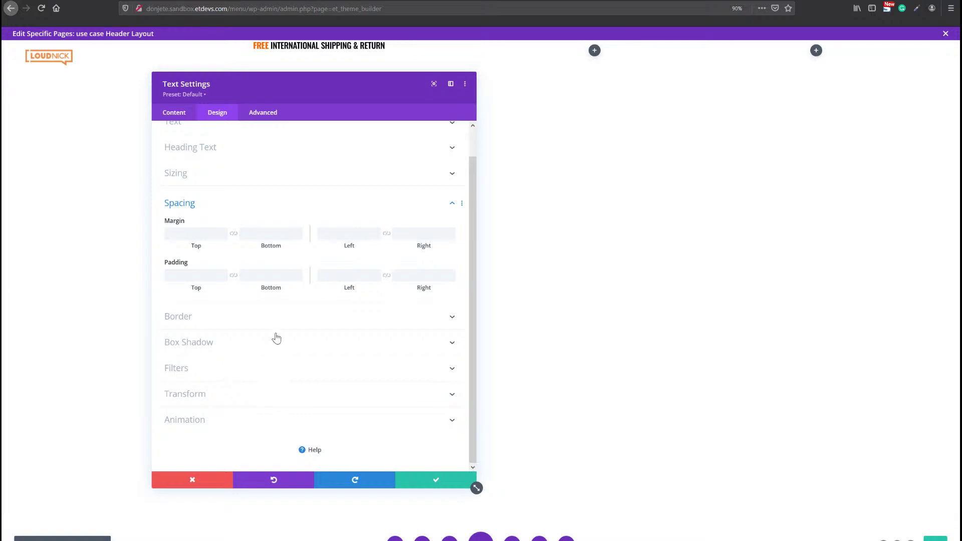
pyautogui.click(198, 235)
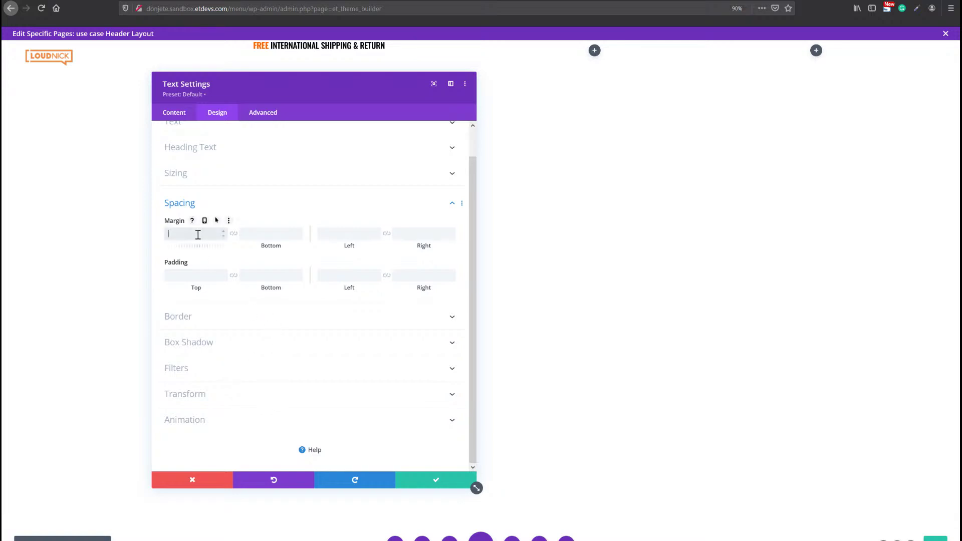
pyautogui.click(233, 234)
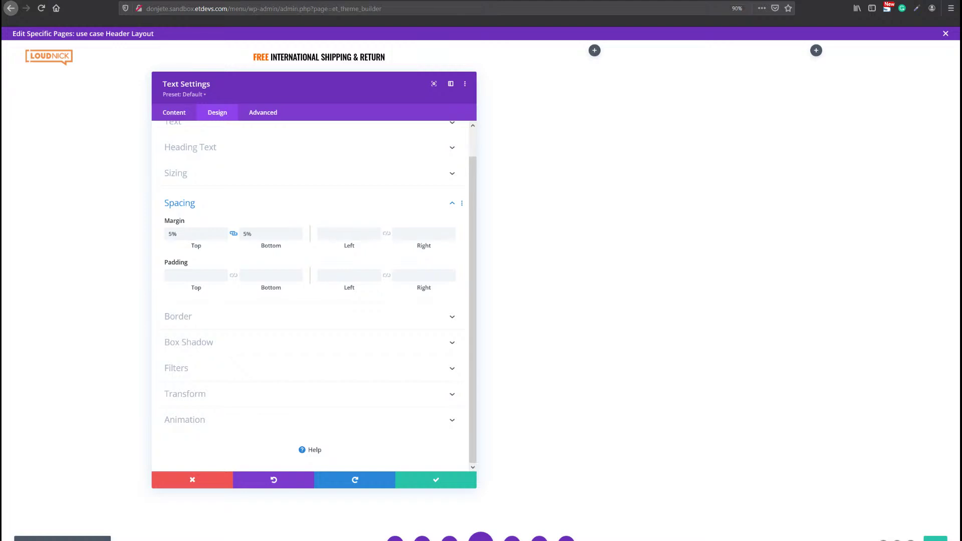
pyautogui.click(471, 482)
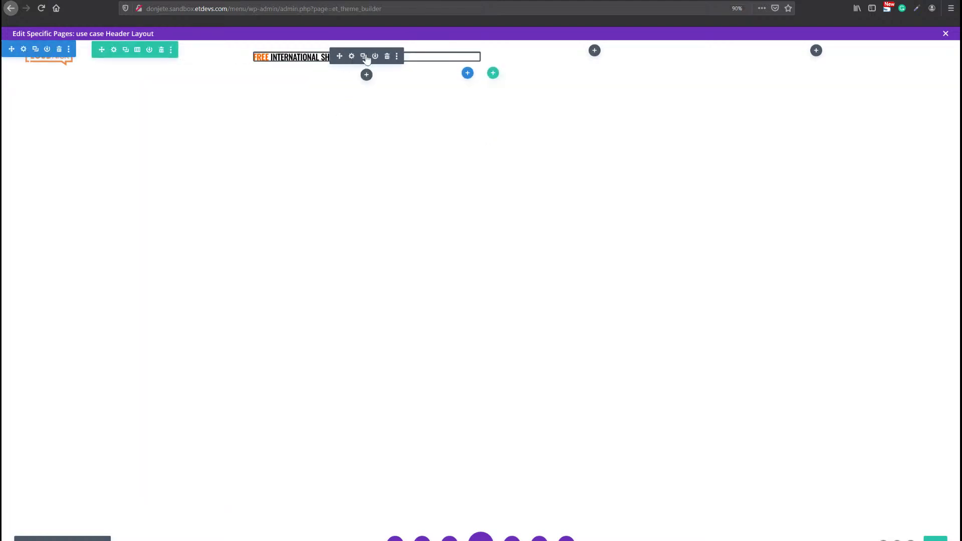
# Duplicate the shipping text module and place copies in the row's third and fourth columns.
pyautogui.click(365, 56)
pyautogui.moveTo(340, 56); pyautogui.dragTo(795, 67)
pyautogui.click(589, 58)
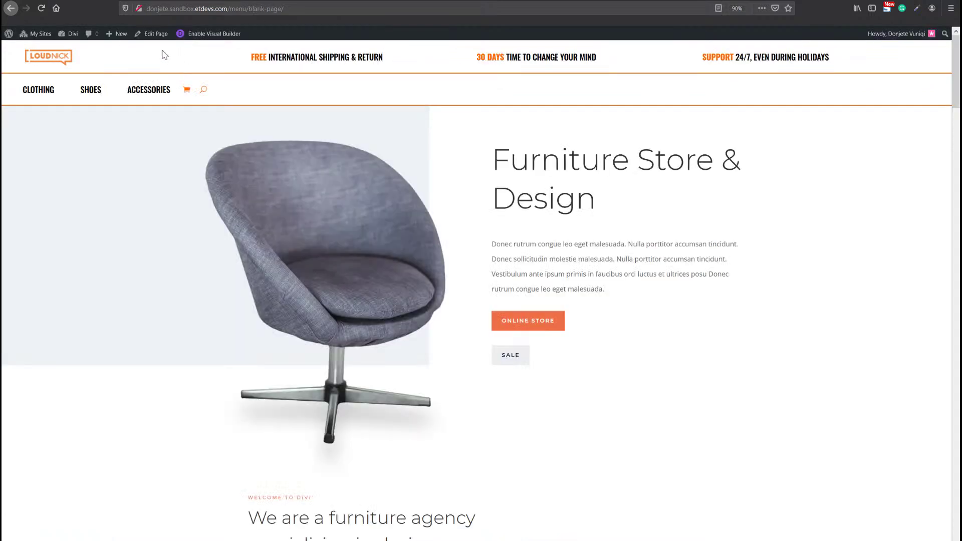
# Add a new regular section below the logo and shipping-text section, dismissing the row layout choices.
pyautogui.moveTo(124, 87)
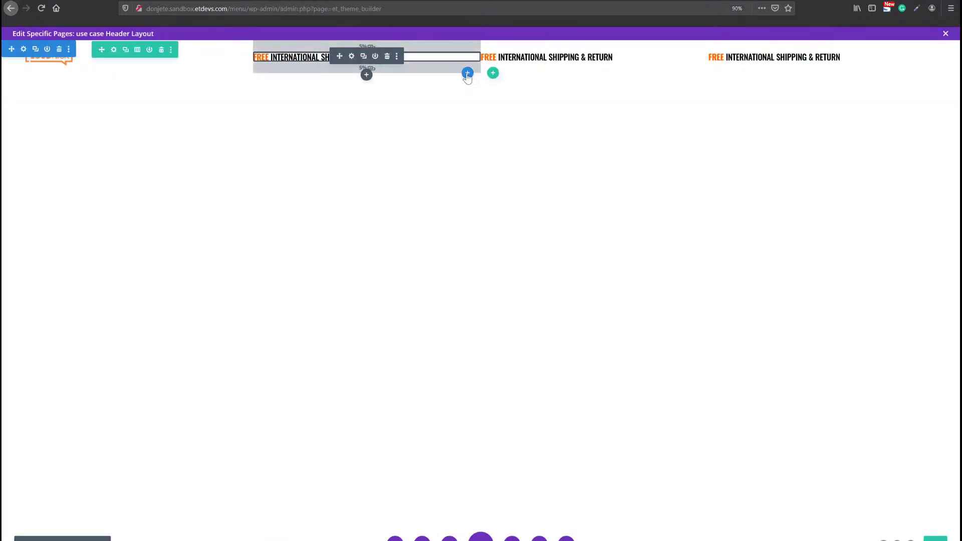
pyautogui.click(467, 73)
pyautogui.click(412, 144)
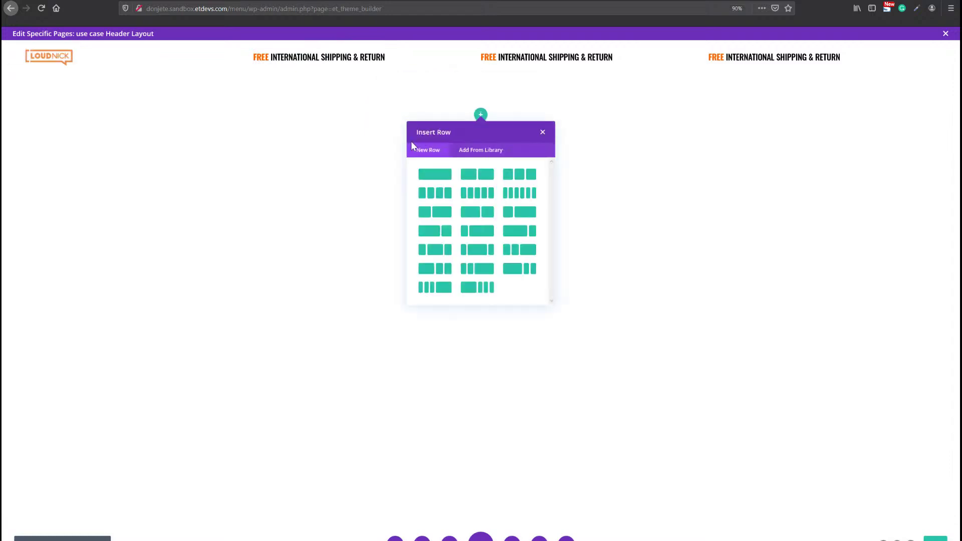
pyautogui.click(645, 124)
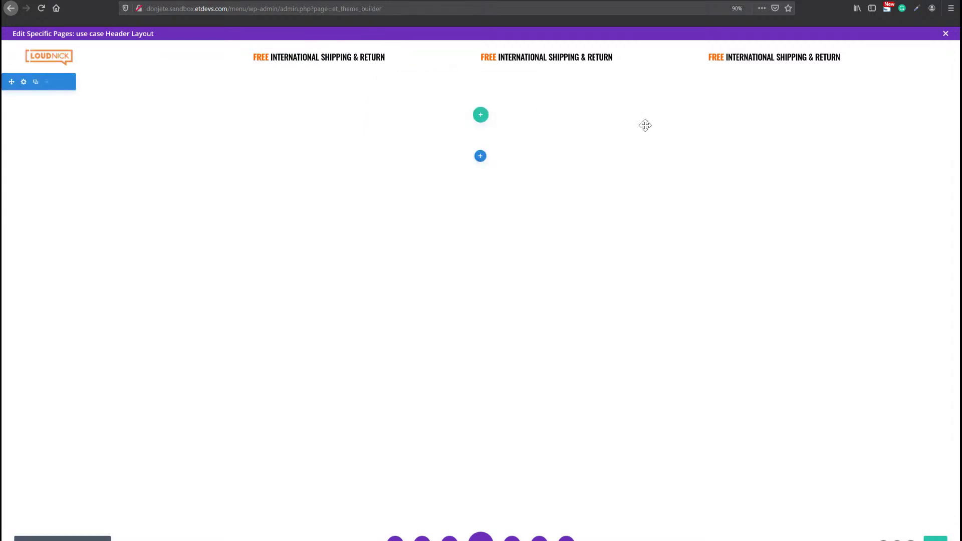
# Set the new section's top and bottom padding to 0px, linking both values, and save the section settings.
pyautogui.click(23, 82)
pyautogui.click(218, 112)
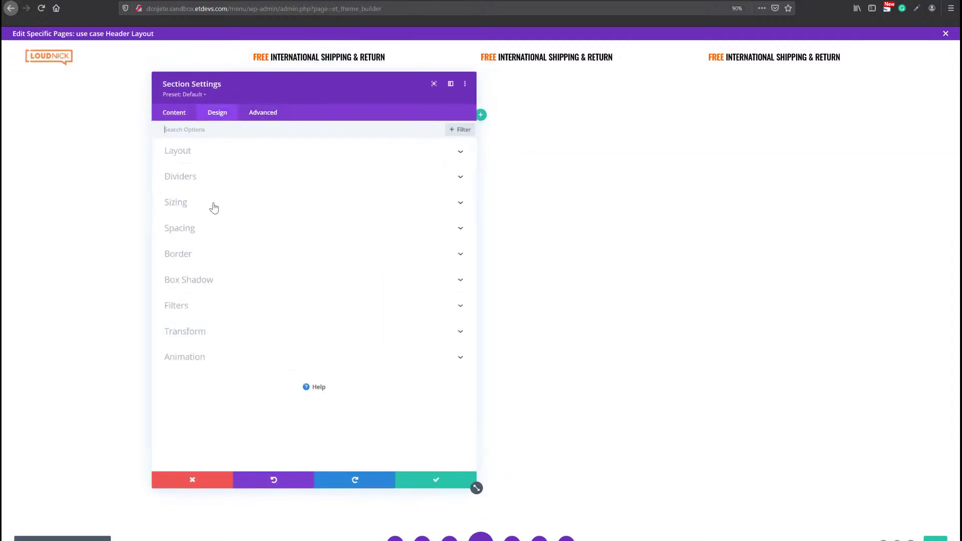
pyautogui.click(195, 227)
pyautogui.click(195, 275)
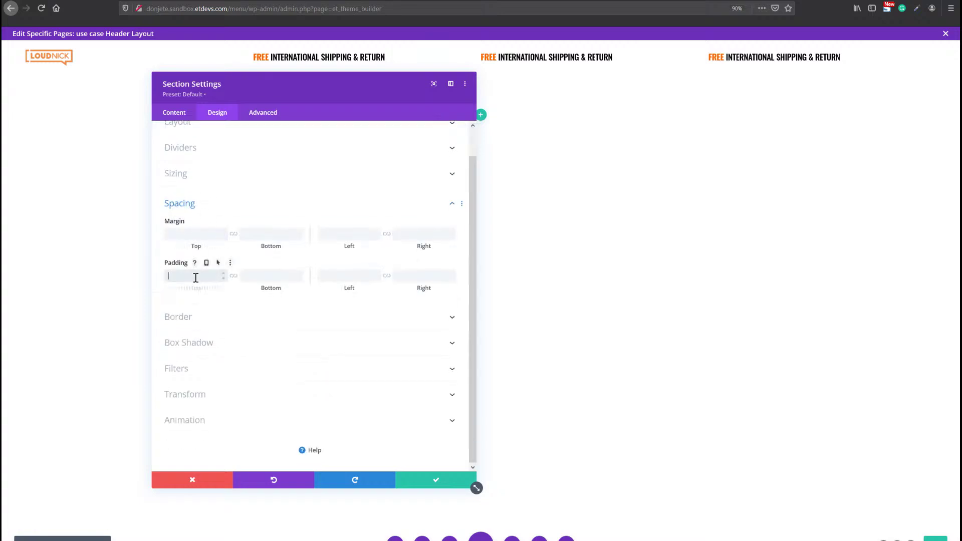
pyautogui.write('0px')
pyautogui.click(234, 276)
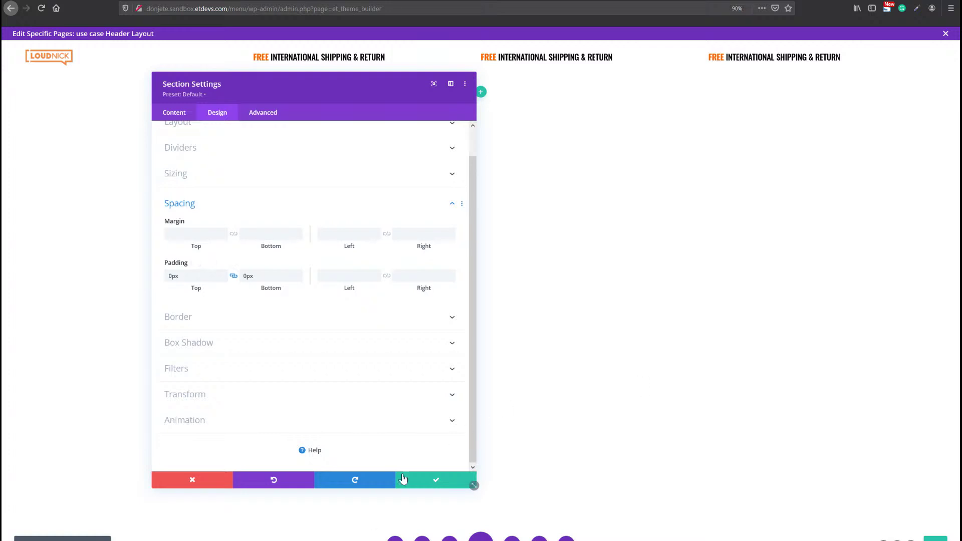
pyautogui.click(436, 480)
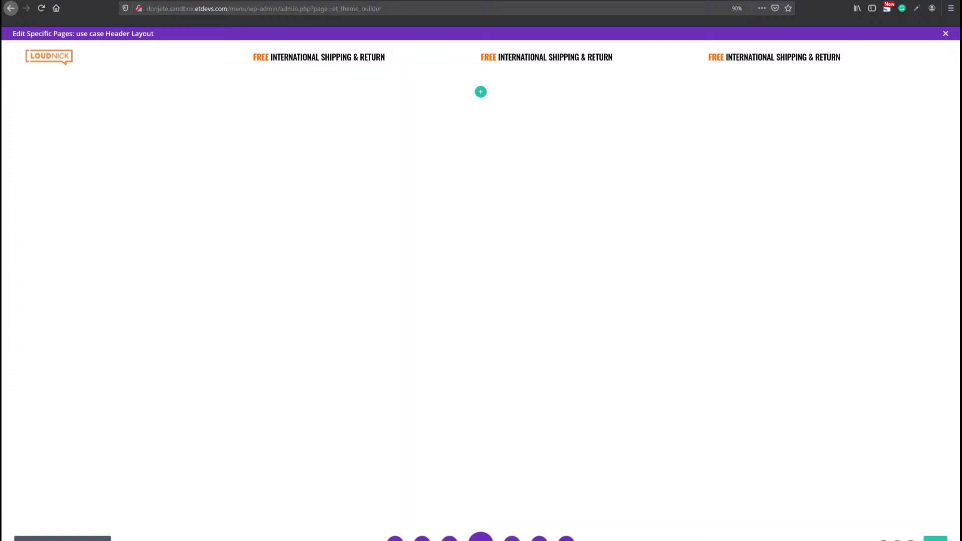
# Insert a single-column row into the new section and dismiss the module choices.
pyautogui.click(481, 93)
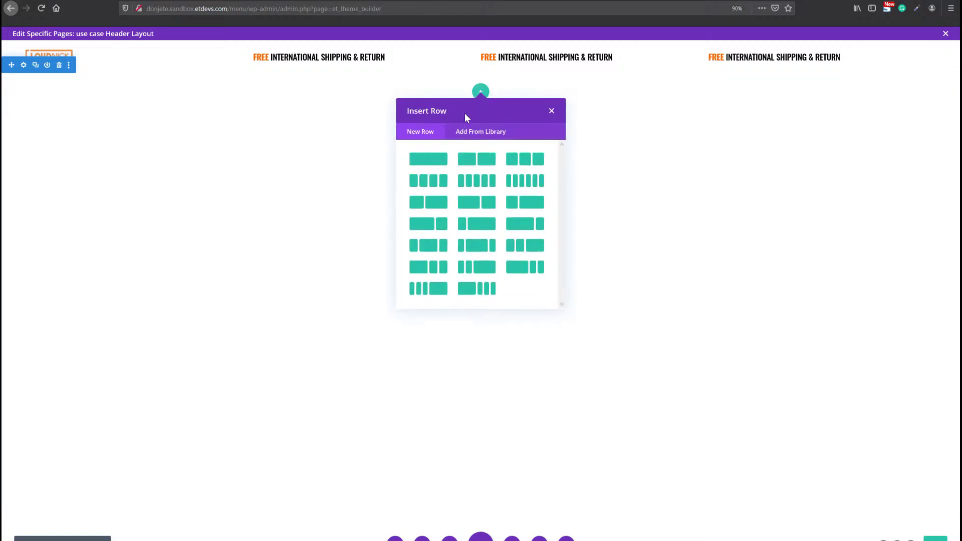
pyautogui.click(429, 160)
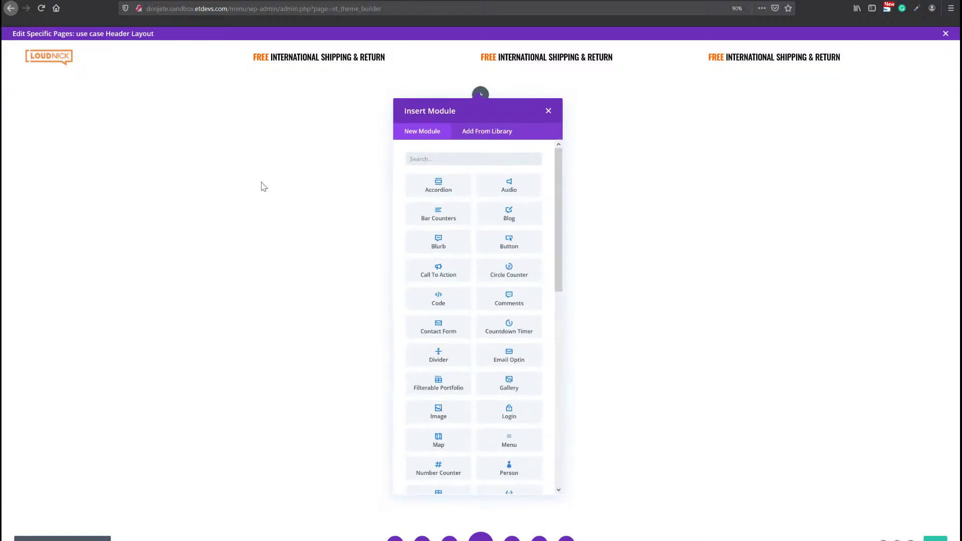
pyautogui.click(261, 182)
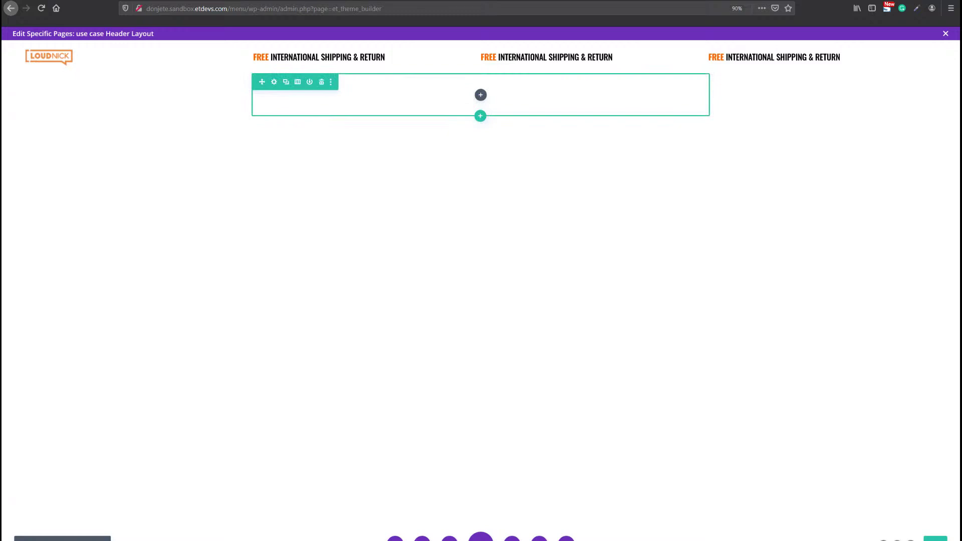
# Give the single-column row a custom gutter width of 1 and set its width and max width to 100%.
pyautogui.click(274, 82)
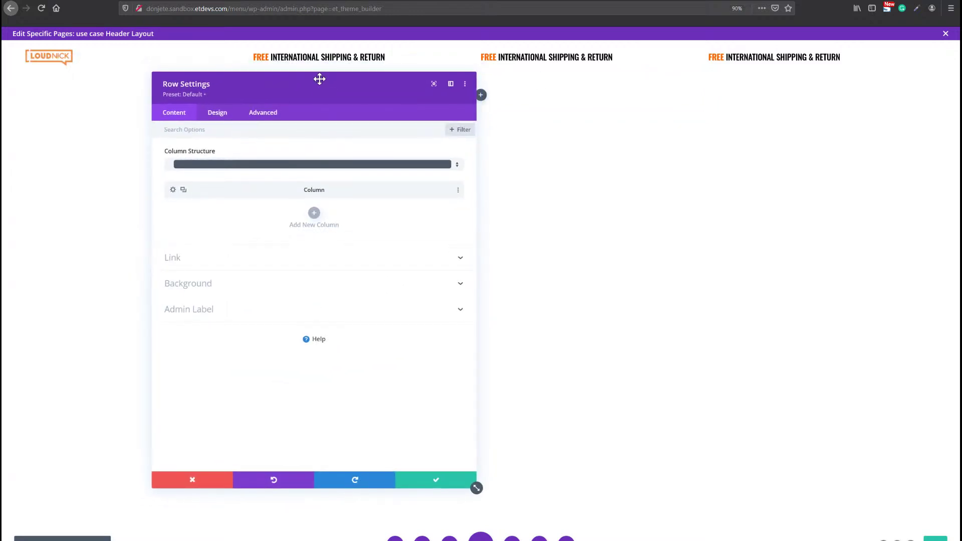
pyautogui.click(217, 114)
pyautogui.click(185, 153)
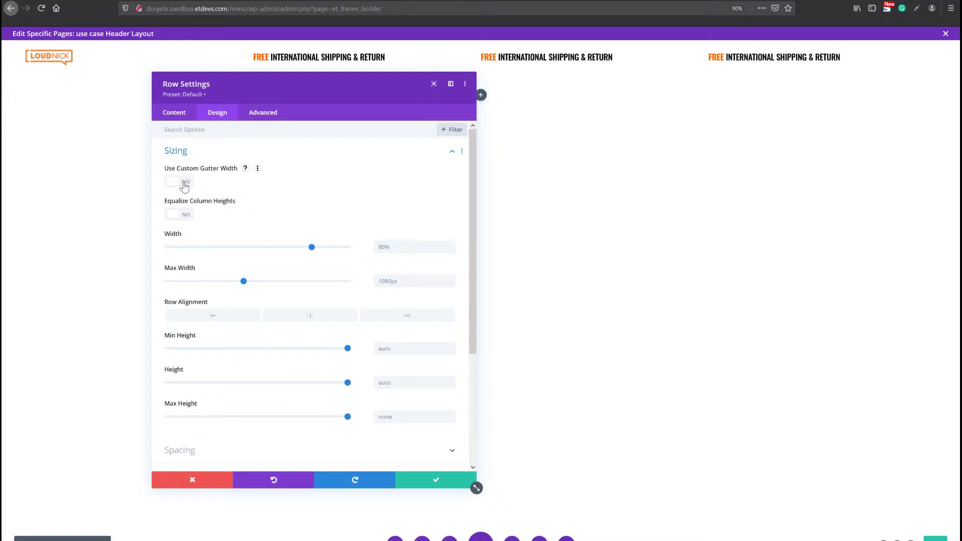
pyautogui.click(184, 183)
pyautogui.click(451, 217)
pyautogui.click(451, 217)
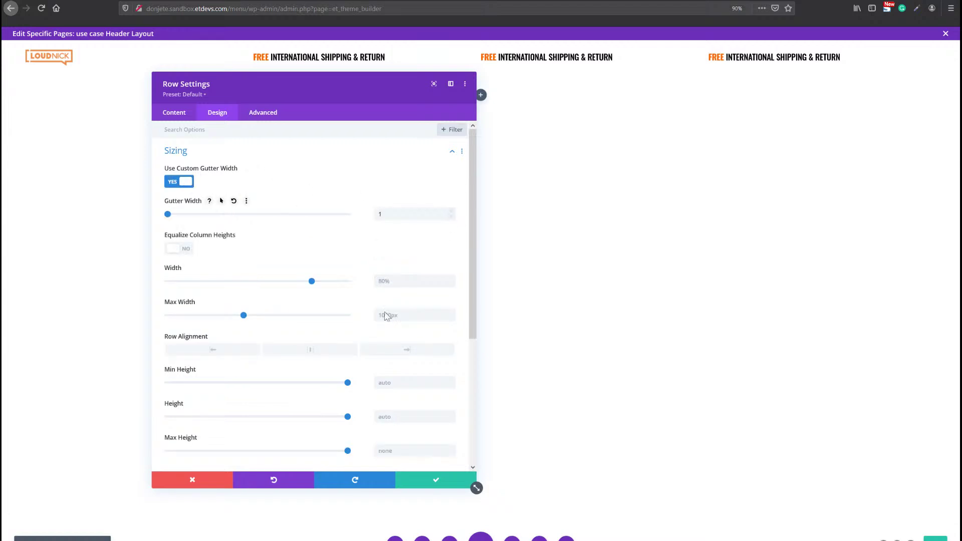
pyautogui.click(408, 282)
pyautogui.write('100%')
pyautogui.press('Tab')
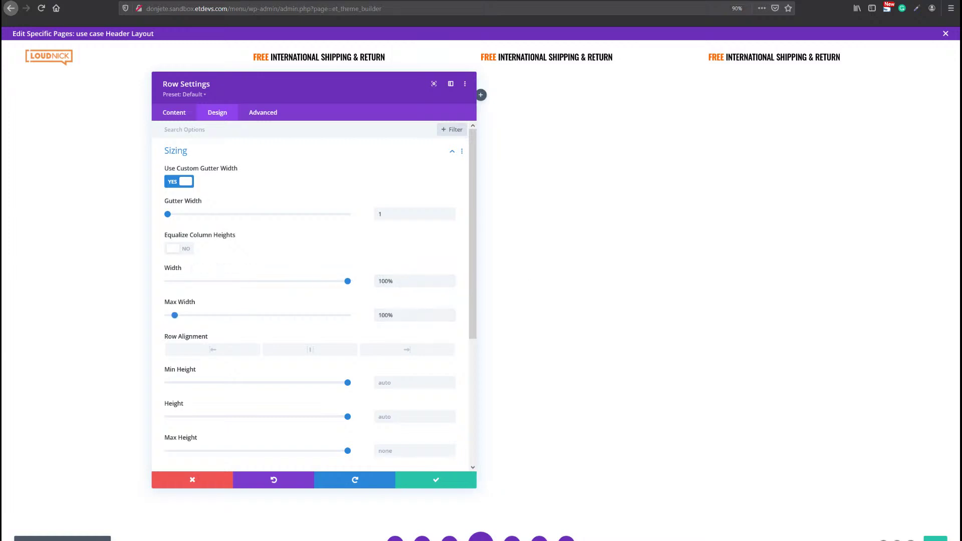
# Set the single-column row's top and bottom padding to 0px, linking both values.
pyautogui.scroll(-3, 206, 373)
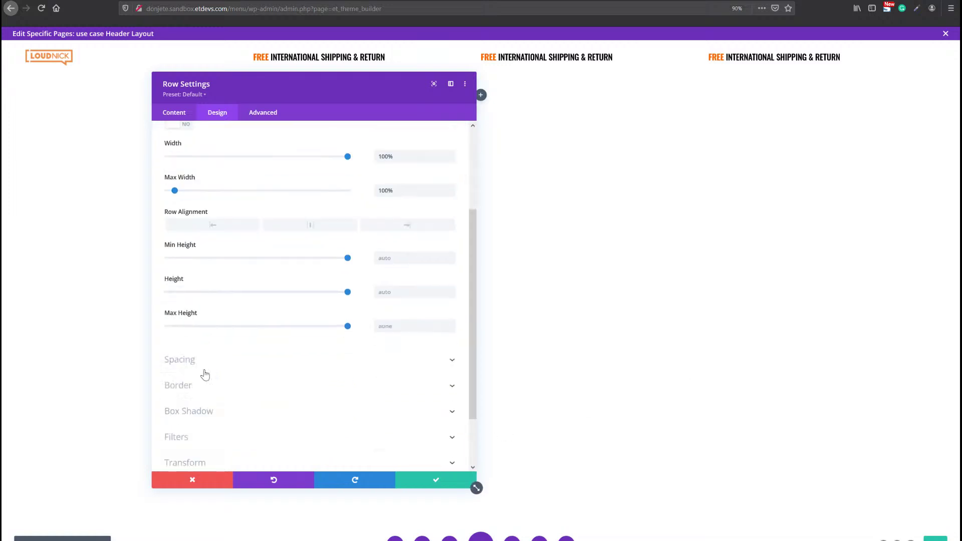
pyautogui.click(199, 326)
pyautogui.click(177, 256)
pyautogui.write('0')
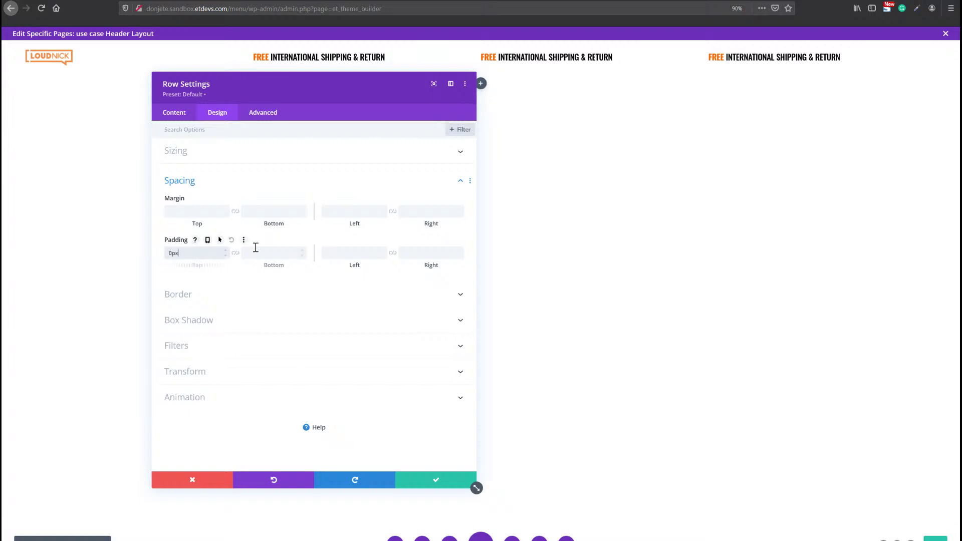
pyautogui.click(235, 253)
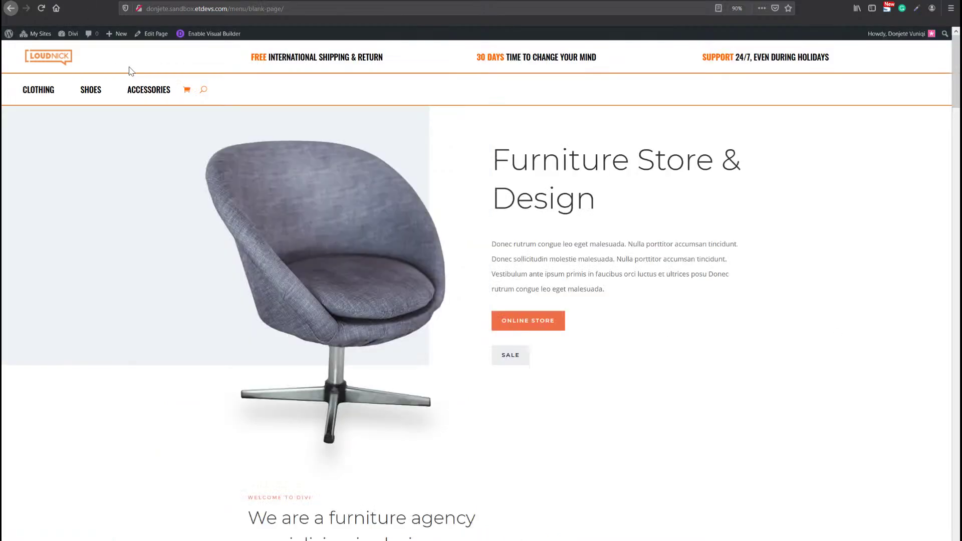
# Give the single-column row a solid top border 2px wide in #ff6600.
pyautogui.moveTo(146, 90)
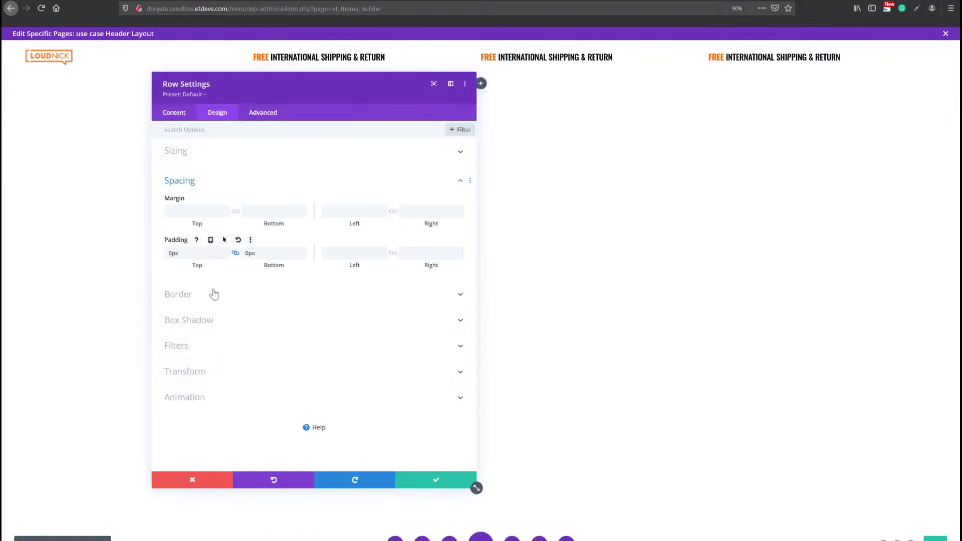
pyautogui.click(213, 294)
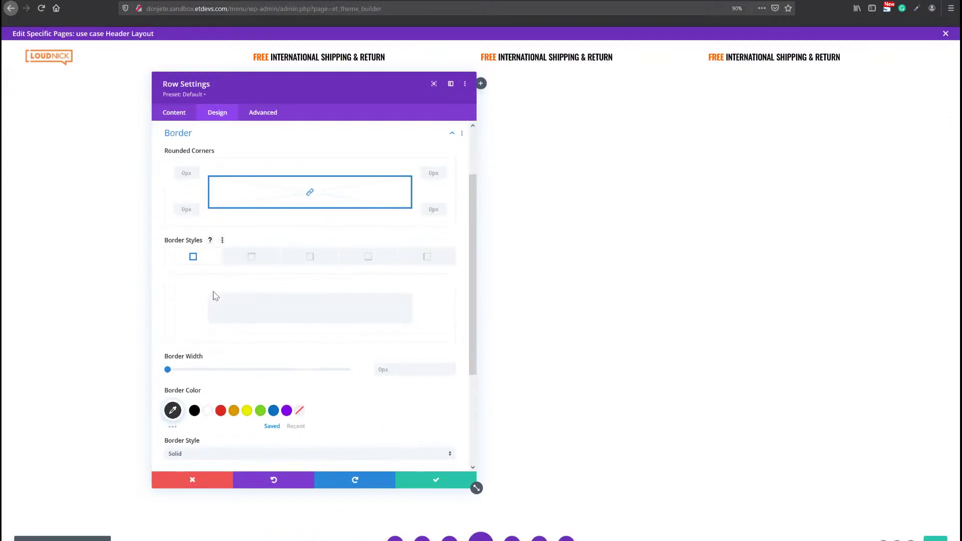
pyautogui.click(252, 257)
pyautogui.scroll(-2, 331, 284)
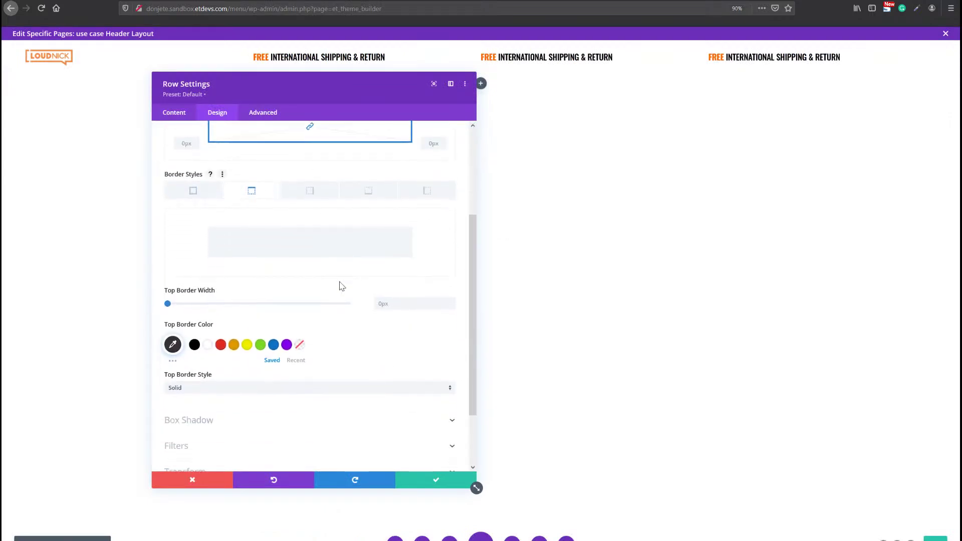
pyautogui.click(450, 301)
pyautogui.click(450, 301)
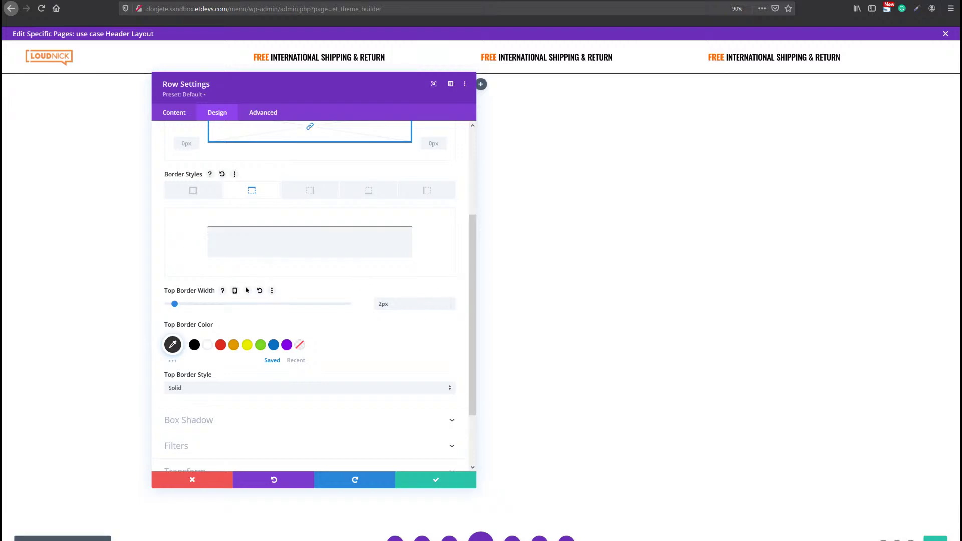
pyautogui.scroll(-1, 239, 296)
pyautogui.click(174, 317)
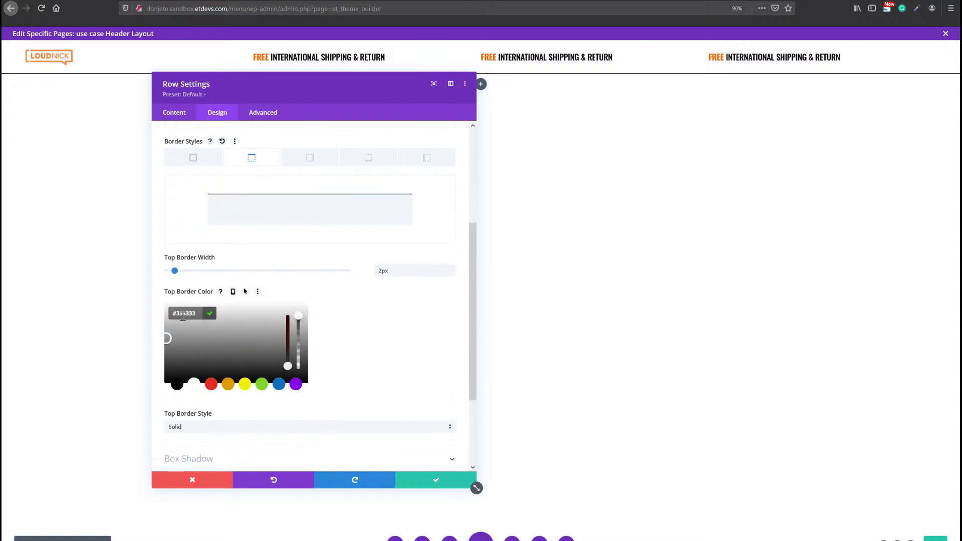
pyautogui.hotkey('ctrl', 'v')
# Give the row a matching bottom border with a width of 2px and the color #ff6600.
pyautogui.click(380, 162)
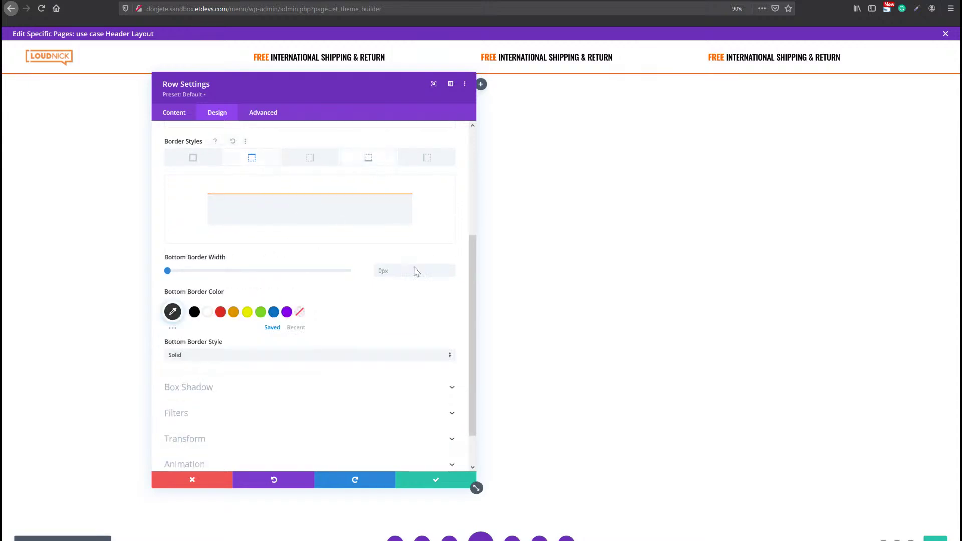
pyautogui.click(399, 266)
pyautogui.write('2')
pyautogui.click(173, 311)
pyautogui.hotkey('ctrl', 'v')
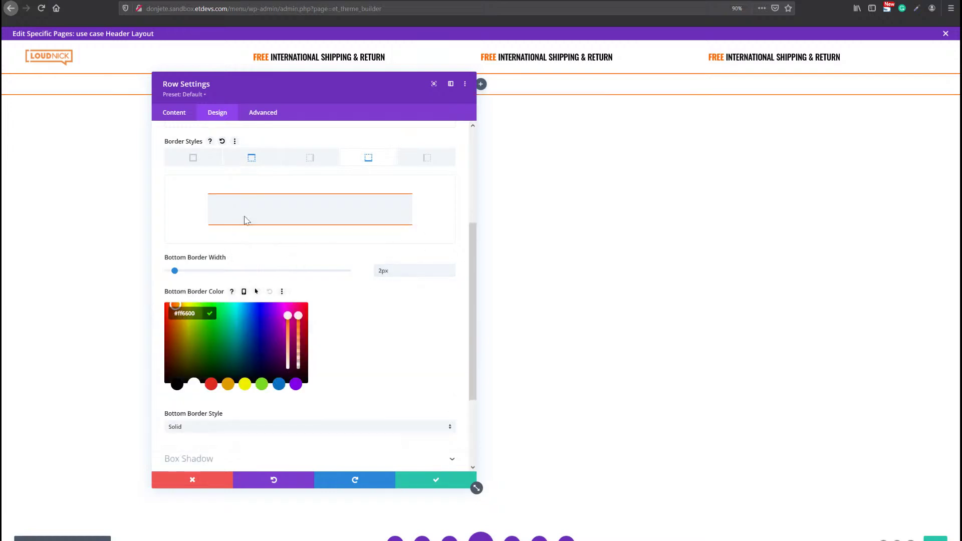
# Set the row's top border width to 0px for tablet, check the phone and desktop values, and save the row settings.
pyautogui.click(251, 159)
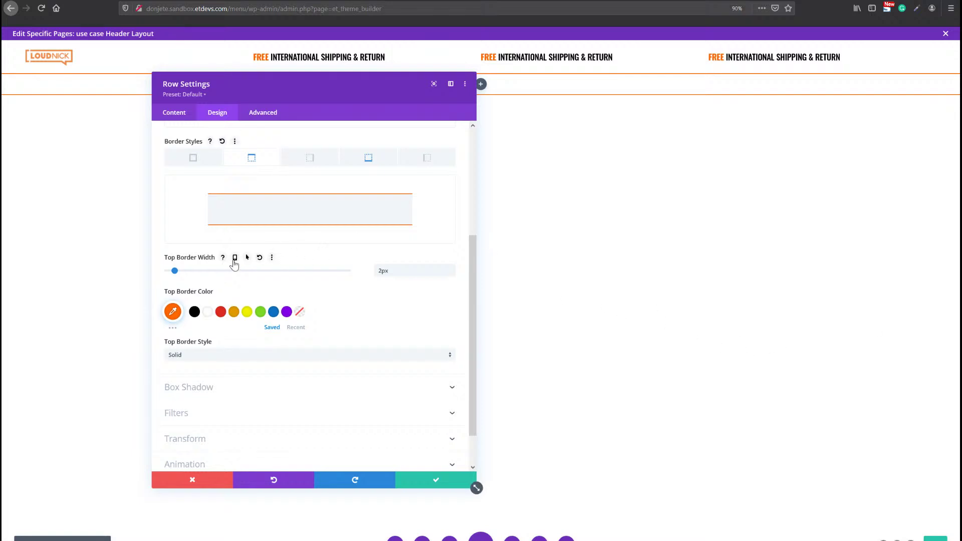
pyautogui.click(234, 257)
pyautogui.click(285, 273)
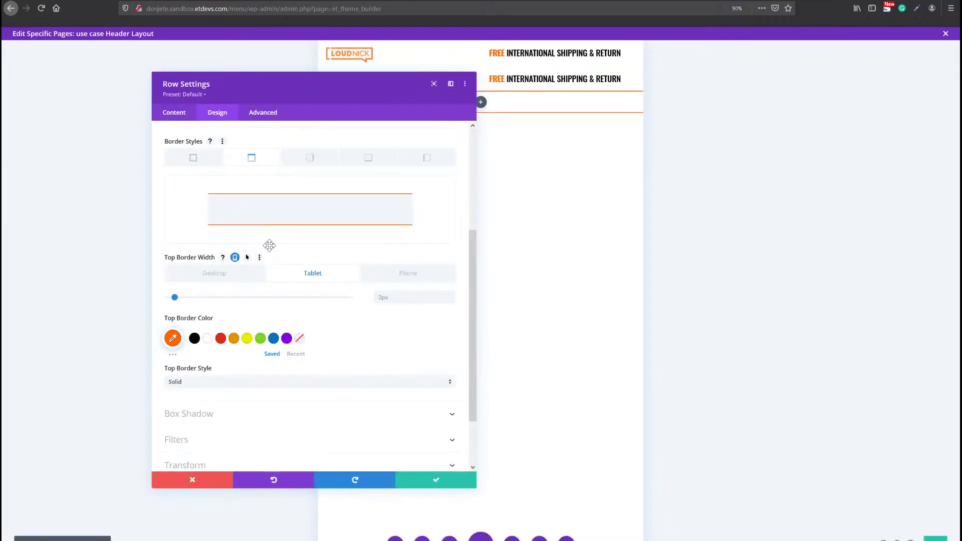
pyautogui.write('0')
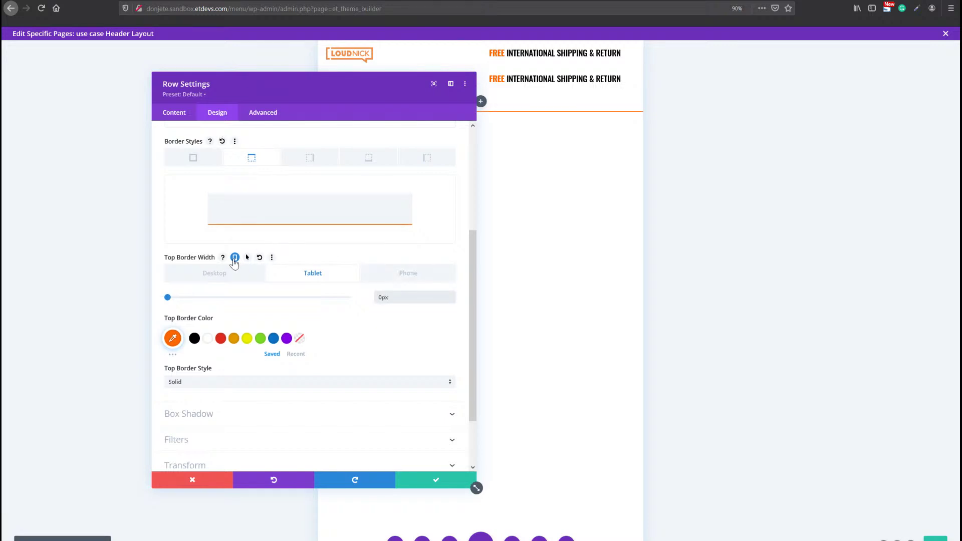
pyautogui.click(406, 275)
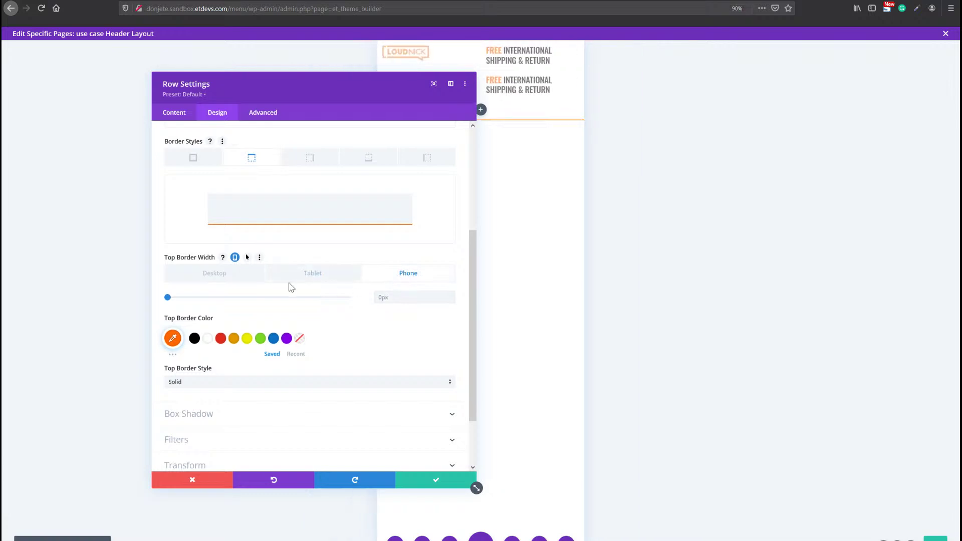
pyautogui.click(218, 280)
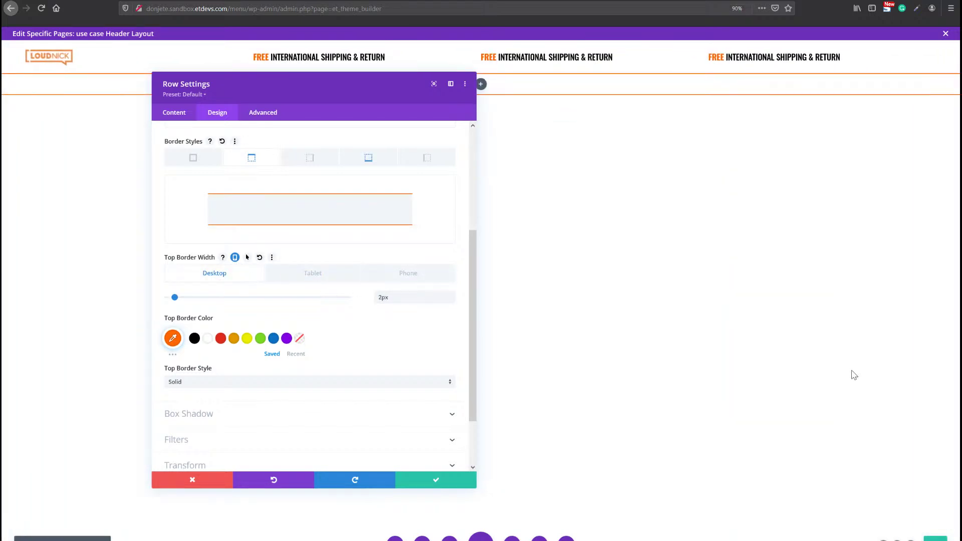
pyautogui.click(433, 482)
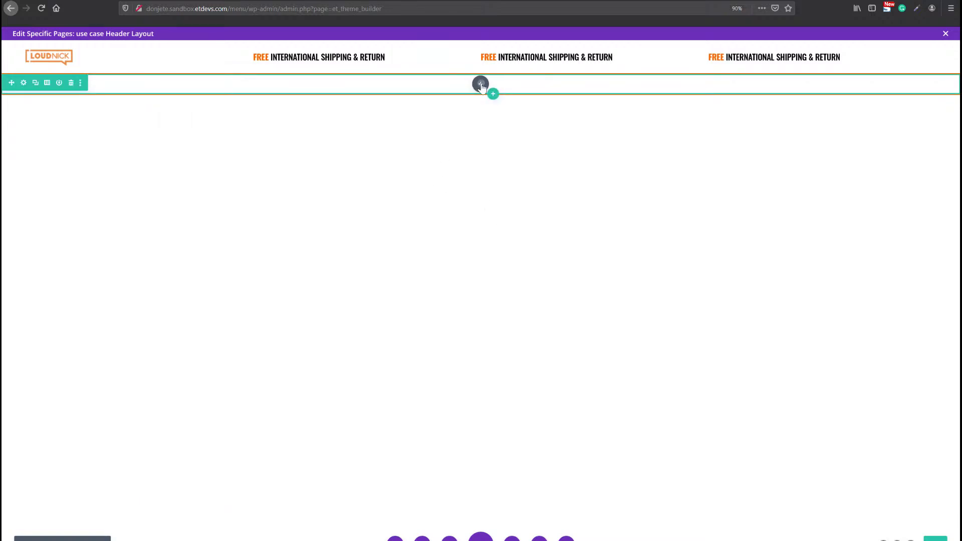
# Insert a Menu module into the bordered single-column row.
pyautogui.click(481, 84)
pyautogui.write('menu')
pyautogui.click(443, 178)
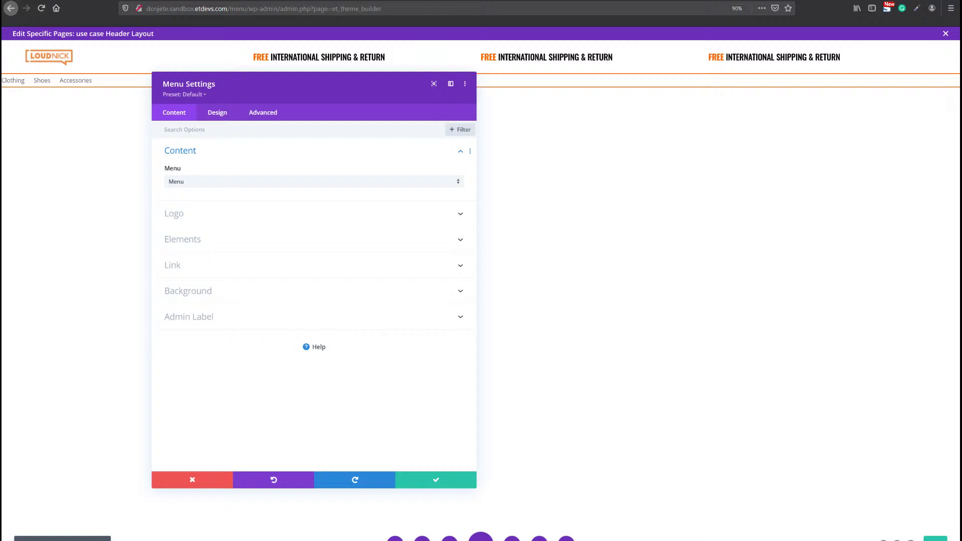
# Assign the LoudNick logo image logo_08-2.png as the menu's tablet logo and check the phone and desktop versions.
pyautogui.click(282, 223)
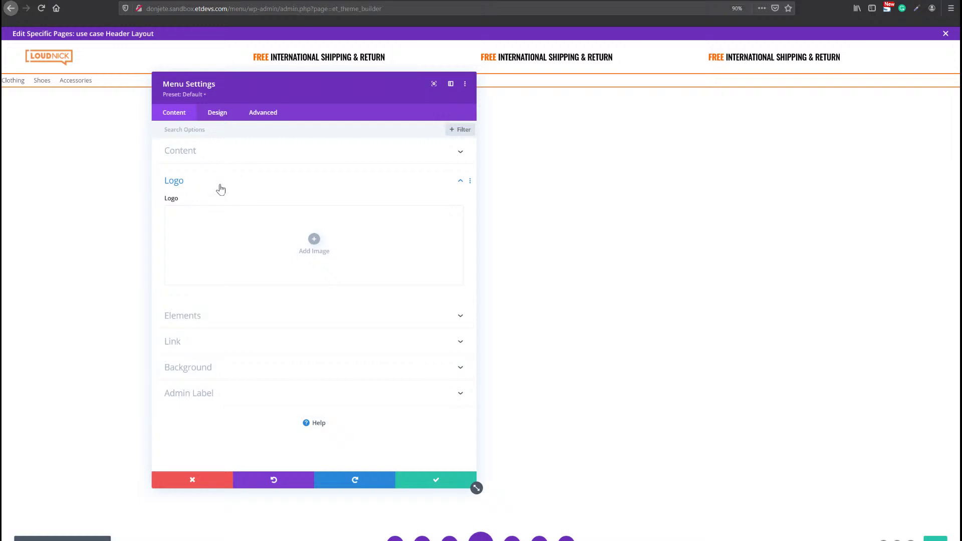
pyautogui.moveTo(209, 200)
pyautogui.click(198, 199)
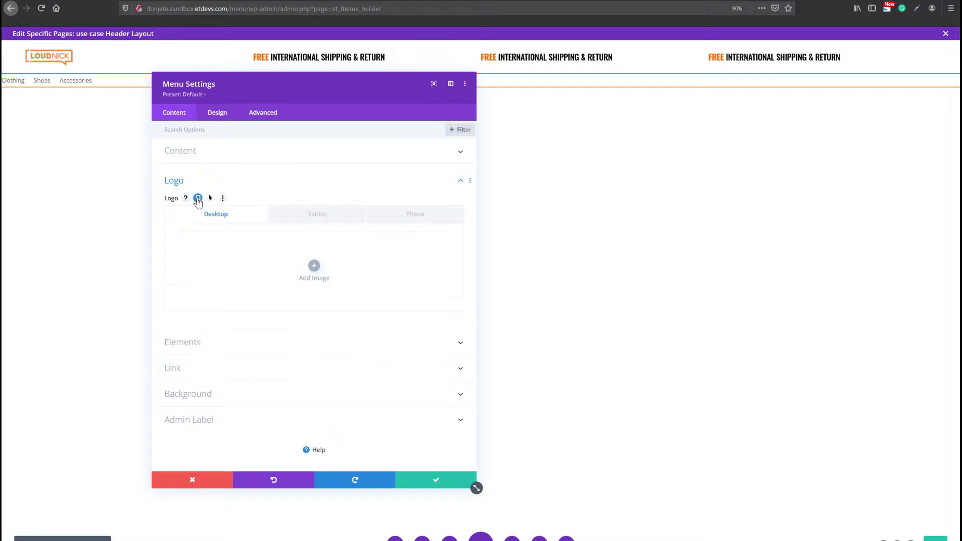
pyautogui.click(322, 218)
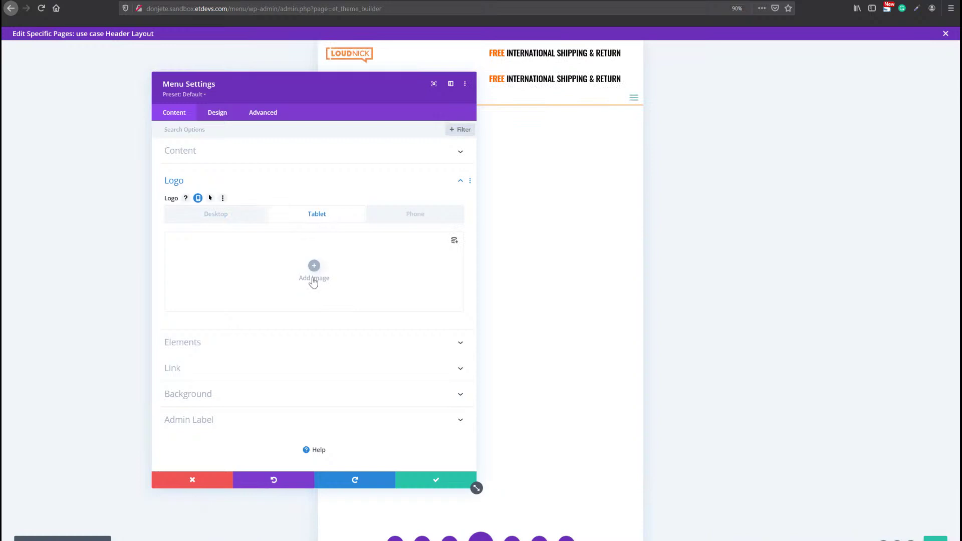
pyautogui.click(314, 278)
pyautogui.click(586, 270)
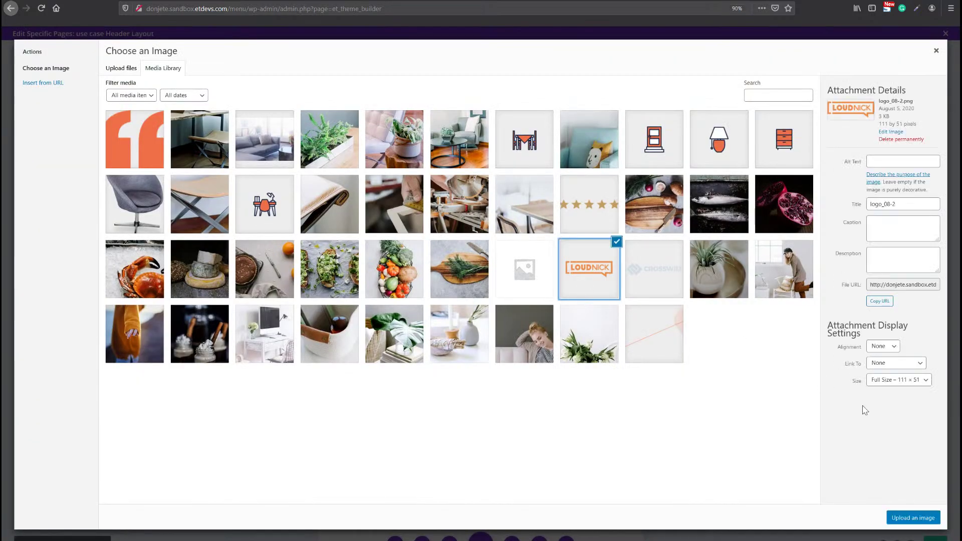
pyautogui.click(909, 517)
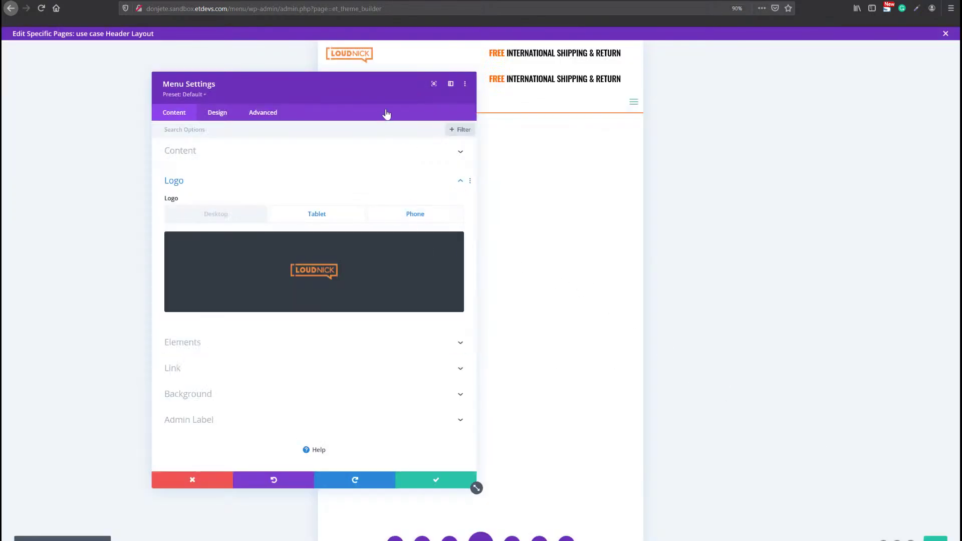
pyautogui.click(415, 214)
pyautogui.moveTo(360, 82); pyautogui.dragTo(754, 87)
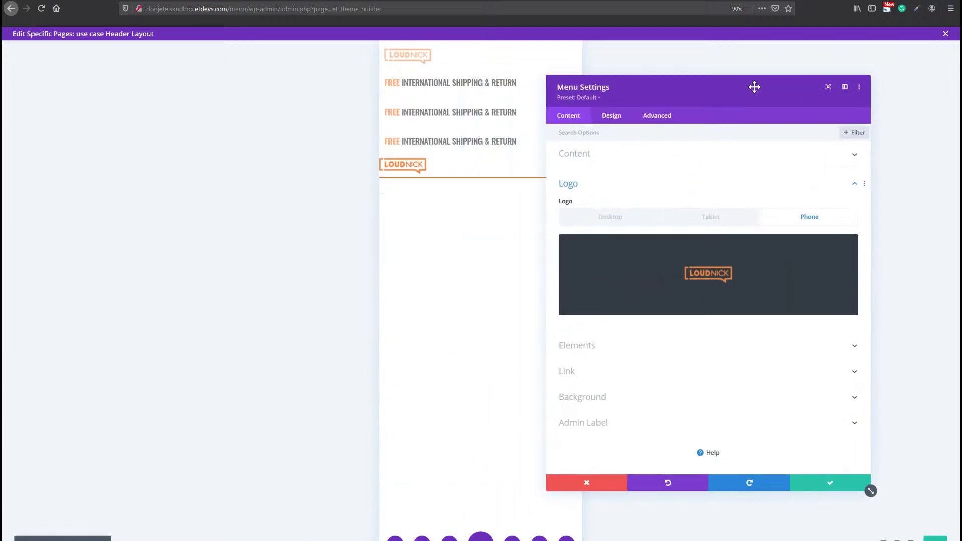
pyautogui.click(623, 224)
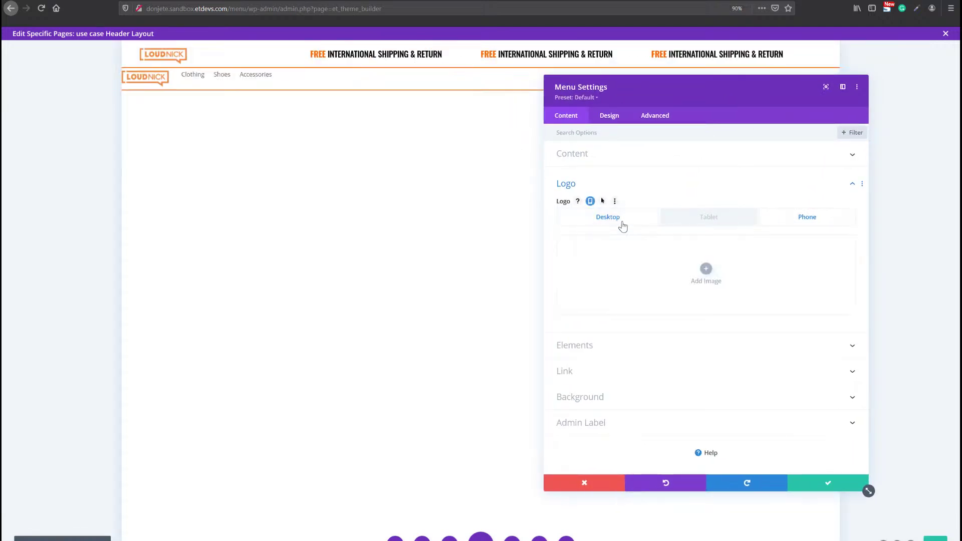
pyautogui.moveTo(667, 94); pyautogui.dragTo(409, 116)
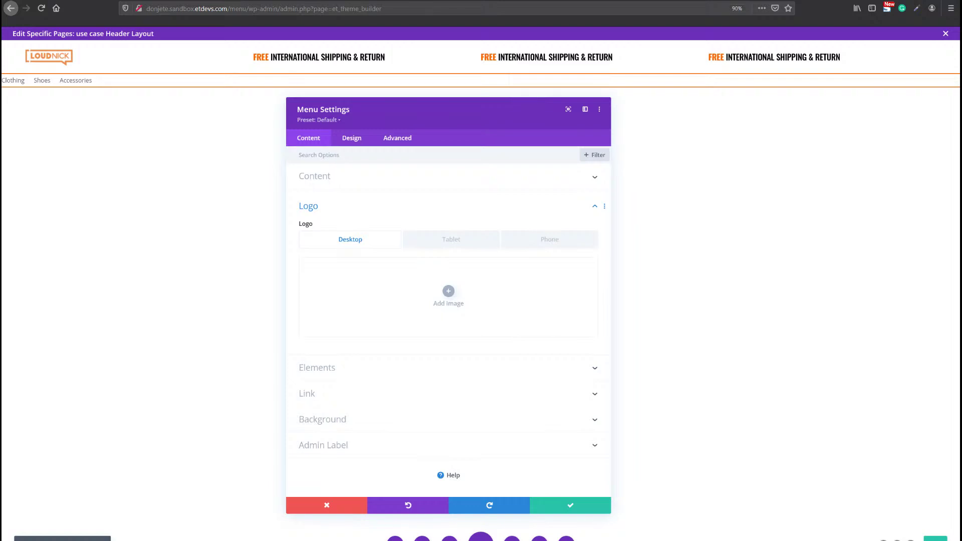
# Show both the shopping cart icon and the search icon in the menu.
pyautogui.click(497, 368)
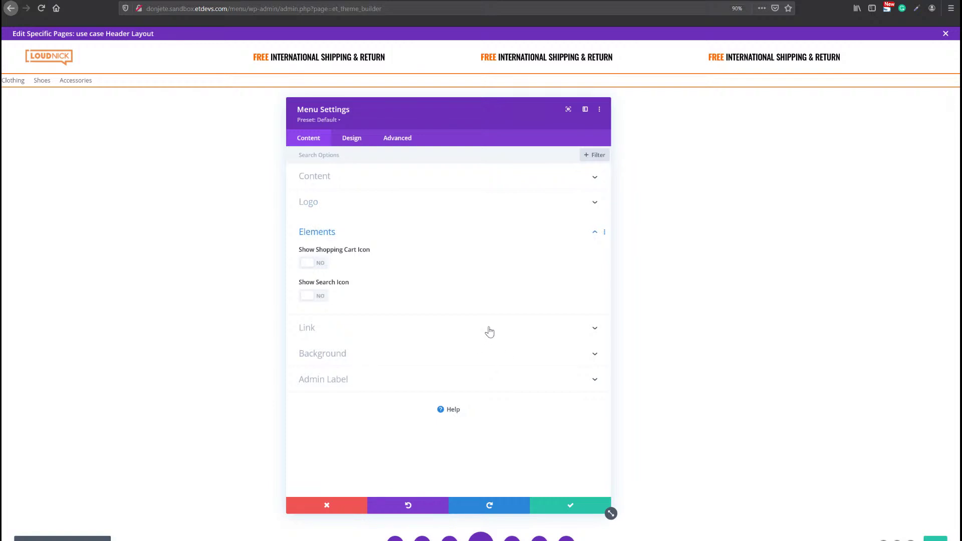
pyautogui.click(320, 264)
pyautogui.click(321, 295)
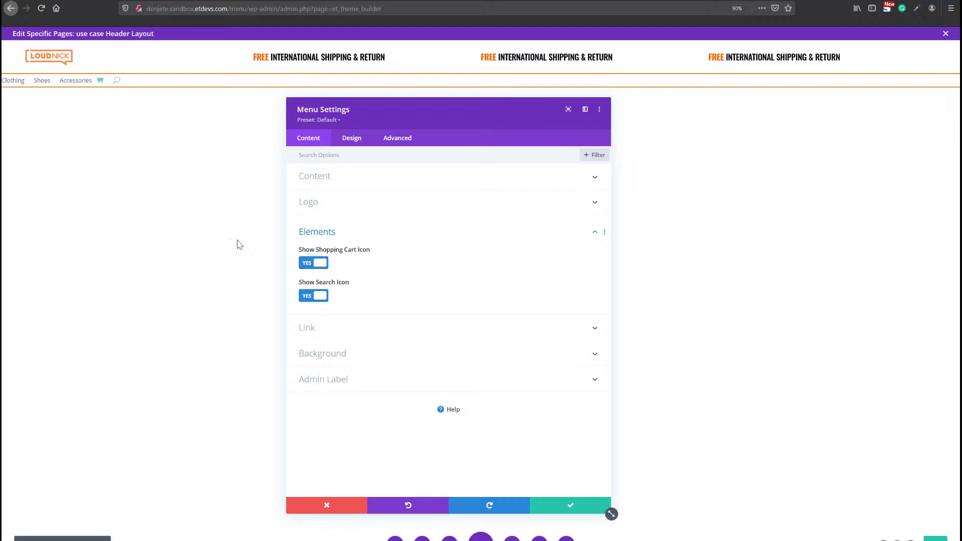
# Set the menu text font to Oswald.
pyautogui.click(345, 143)
pyautogui.click(319, 206)
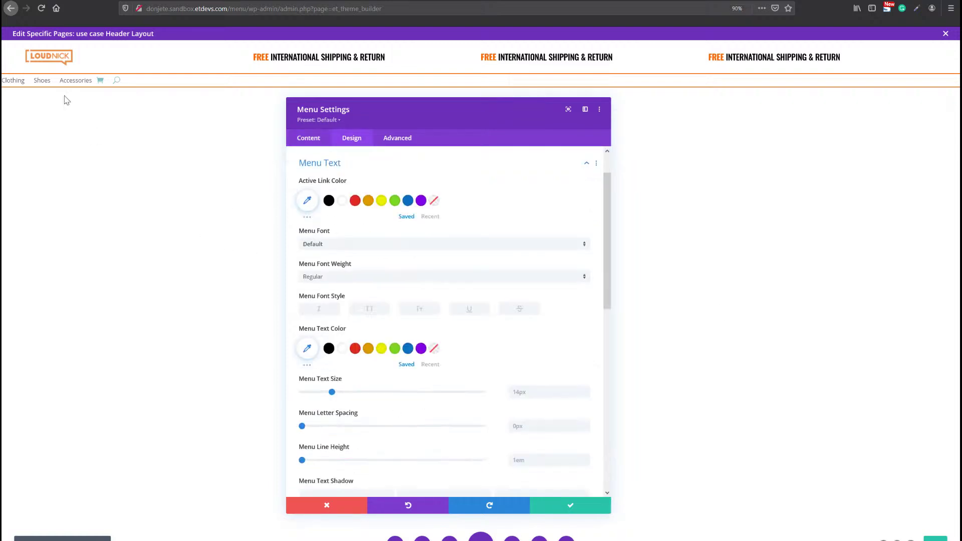
pyautogui.click(342, 244)
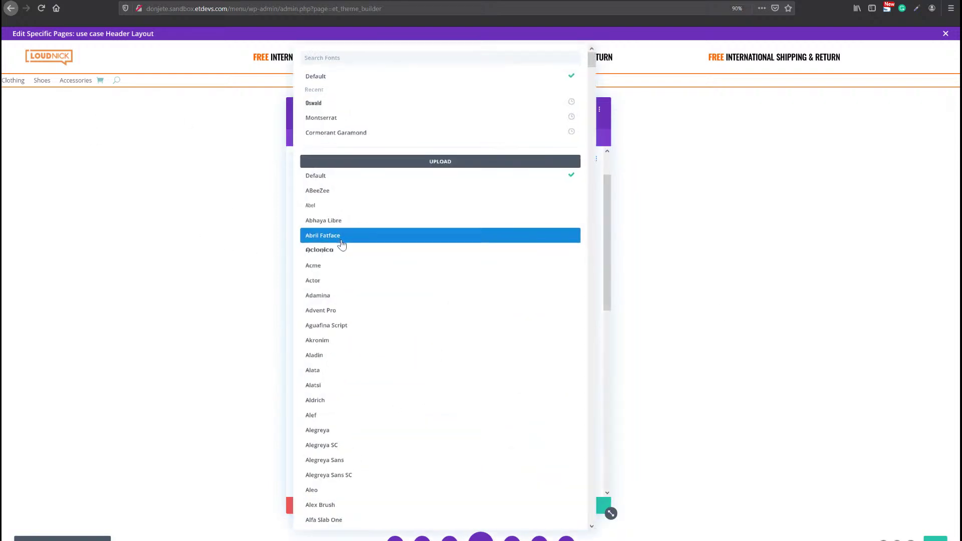
pyautogui.click(602, 206)
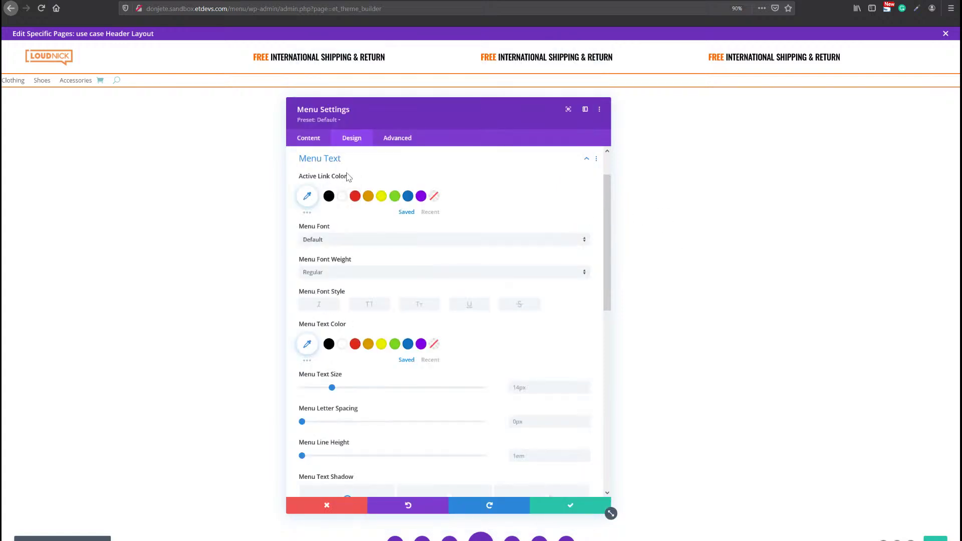
pyautogui.click(385, 244)
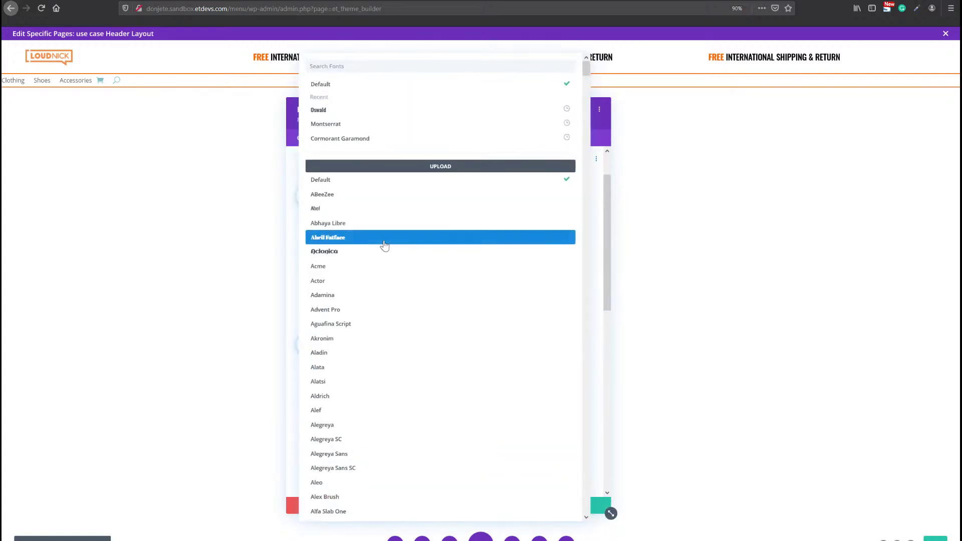
pyautogui.click(383, 112)
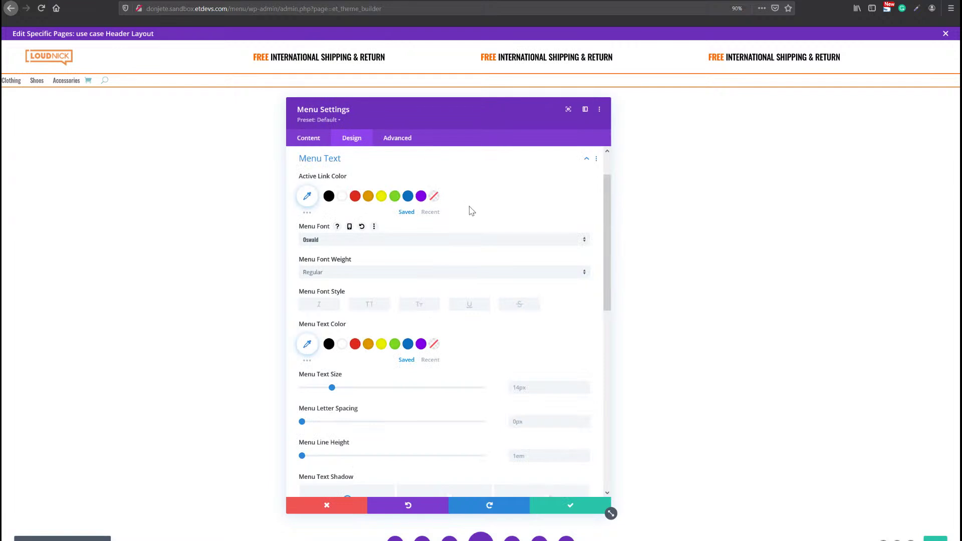
# Make the menu text uppercase and black with a text size of 19px.
pyautogui.click(354, 306)
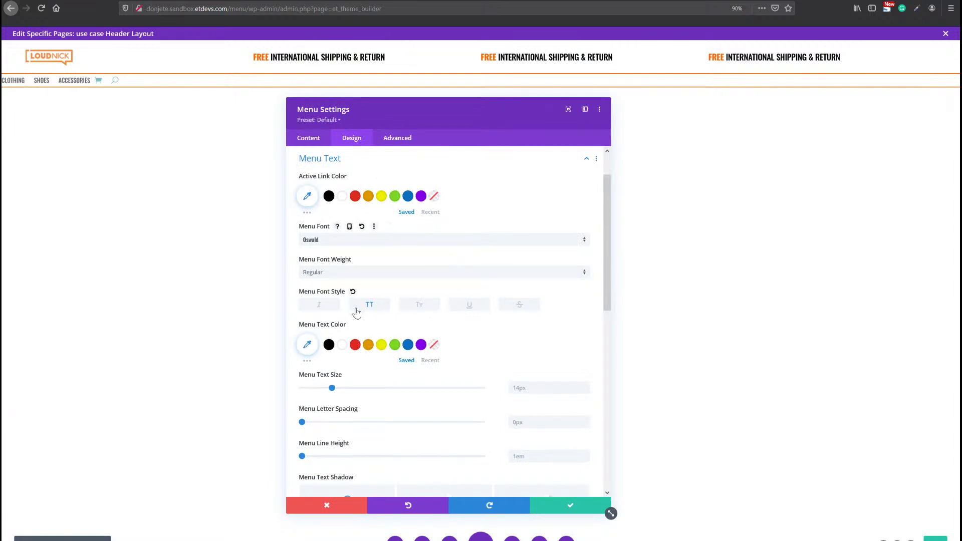
pyautogui.click(329, 346)
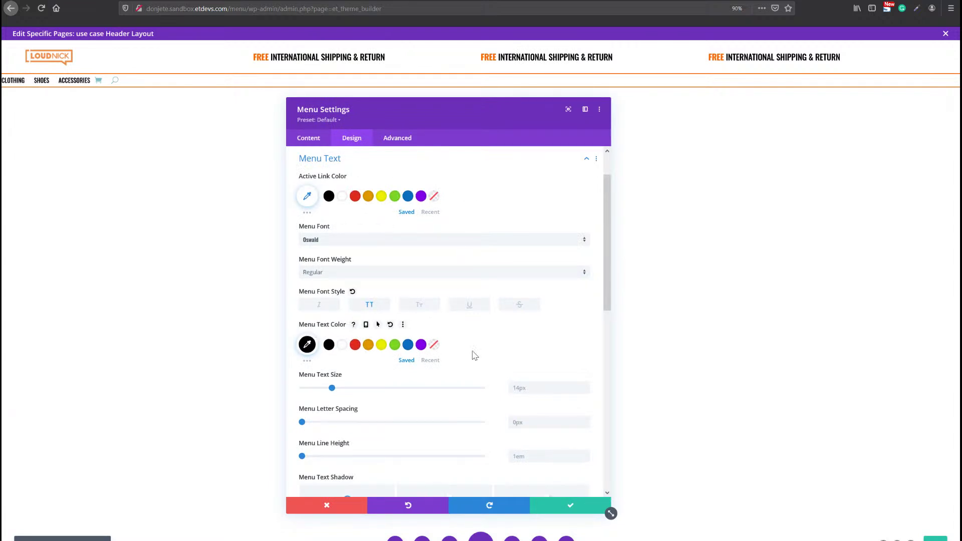
pyautogui.scroll(-1, 481, 355)
pyautogui.click(537, 321)
pyautogui.write('19px')
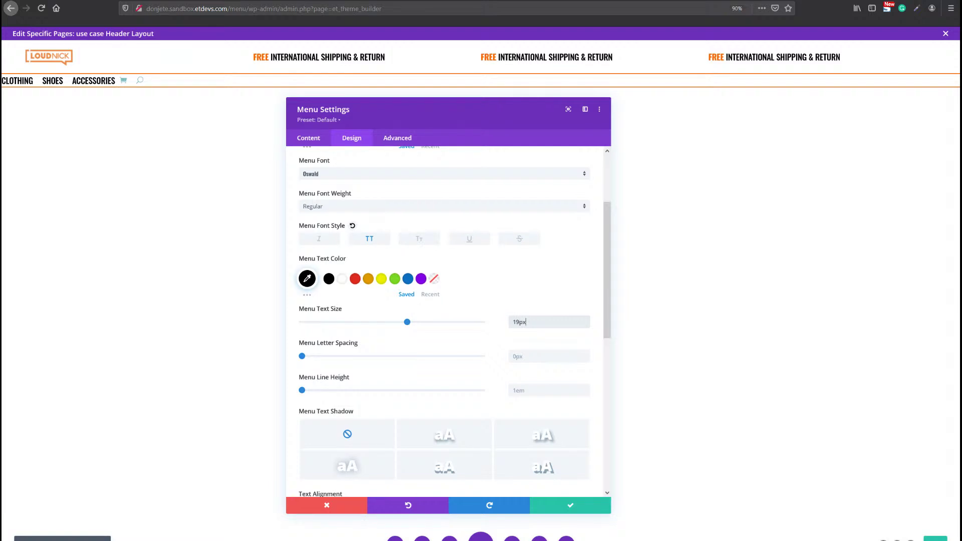
# Set the menu's shopping cart, search and hamburger icon colors all to #ff6600.
pyautogui.scroll(-4, 365, 345)
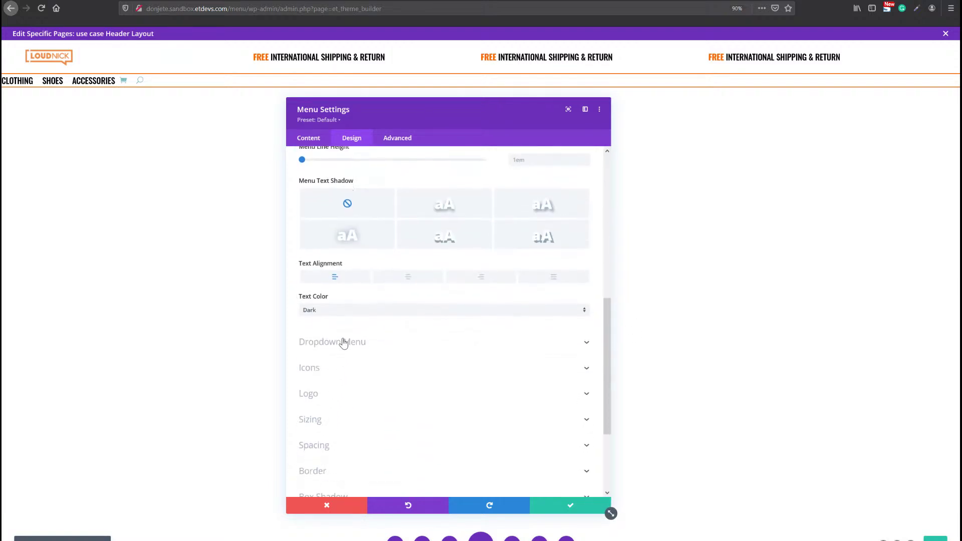
pyautogui.click(344, 343)
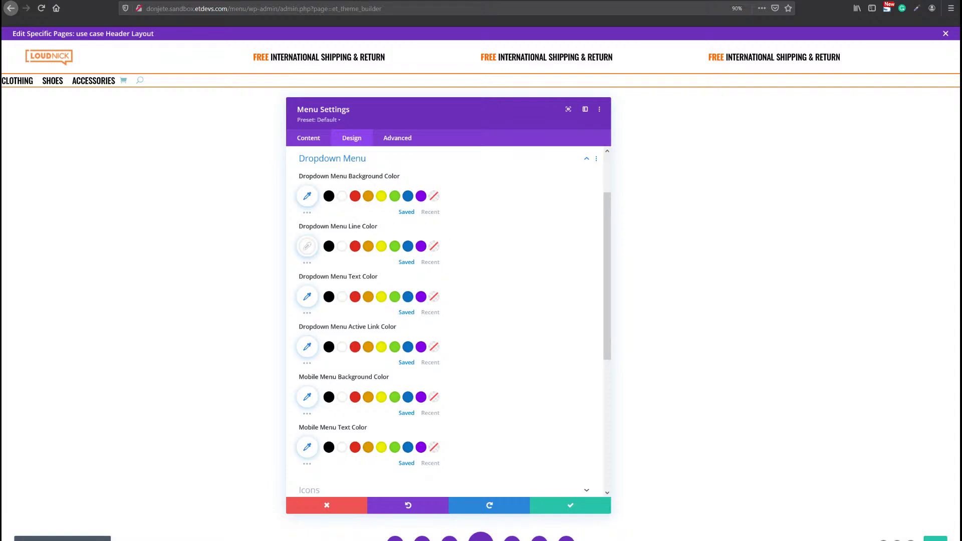
pyautogui.scroll(-5, 356, 361)
pyautogui.click(351, 337)
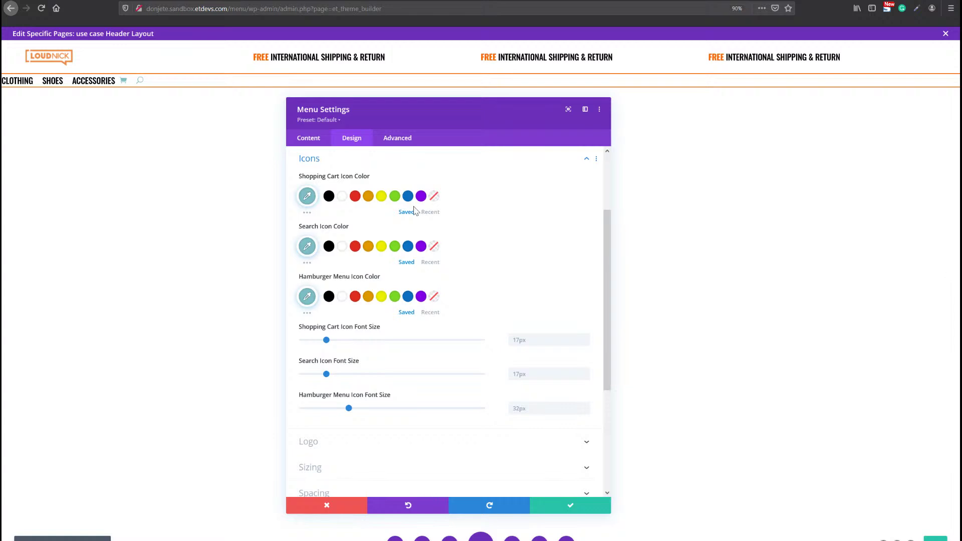
pyautogui.click(308, 196)
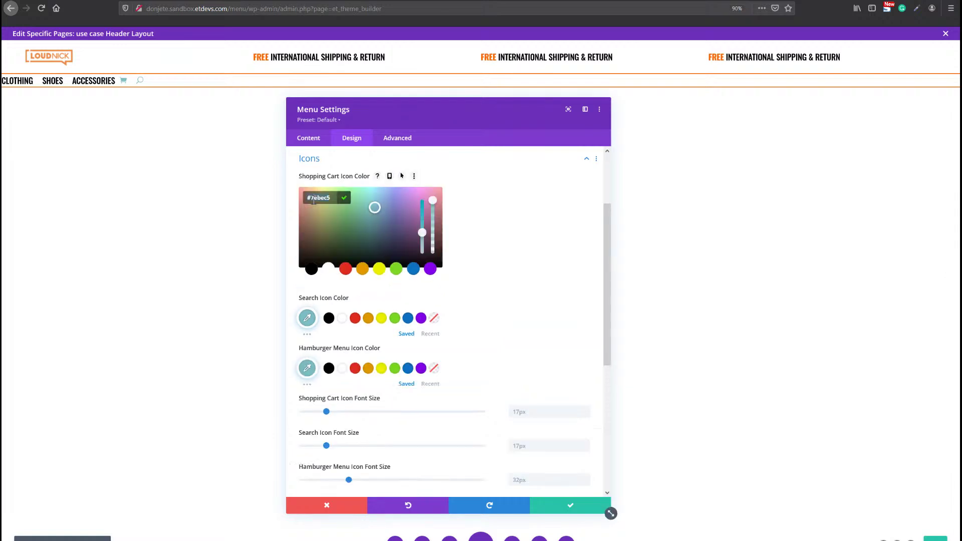
pyautogui.write('#ff6600')
pyautogui.click(308, 319)
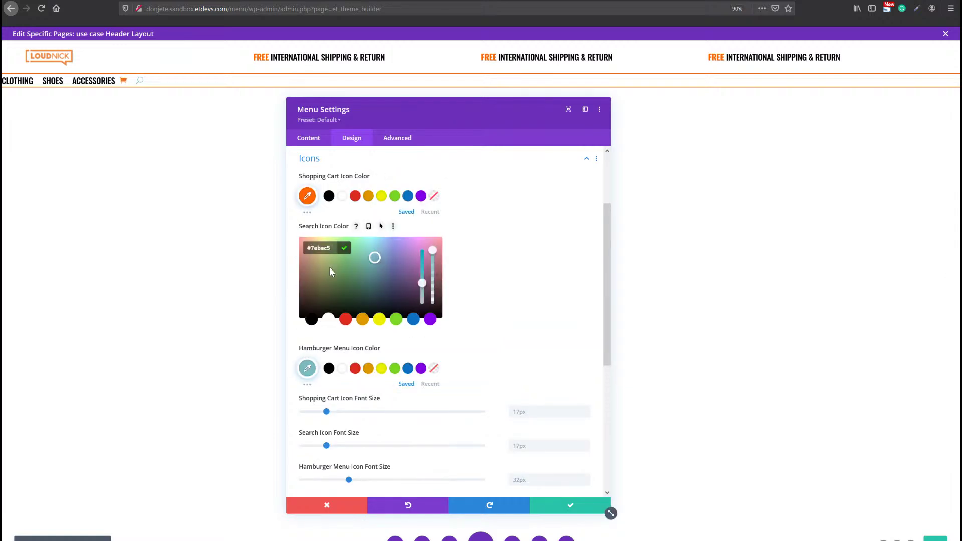
pyautogui.hotkey('ctrl', 'v')
pyautogui.click(308, 370)
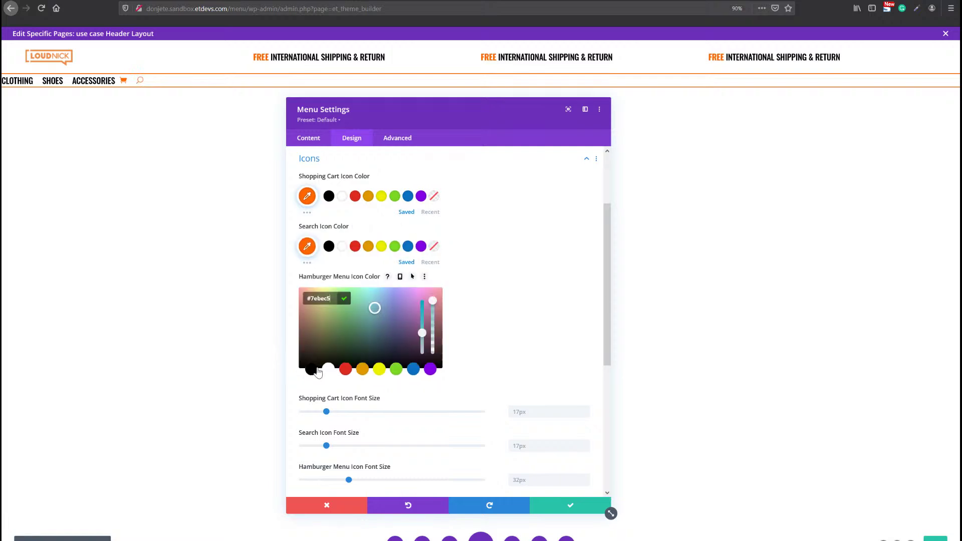
pyautogui.write('#ff6600')
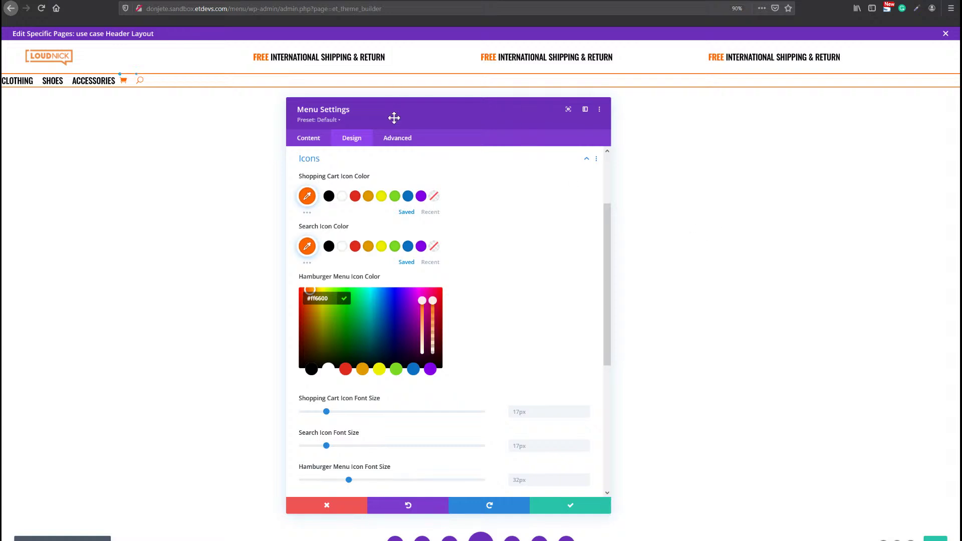
# Give the menu module the CSS class category-menu and save its settings.
pyautogui.click(399, 138)
pyautogui.click(365, 183)
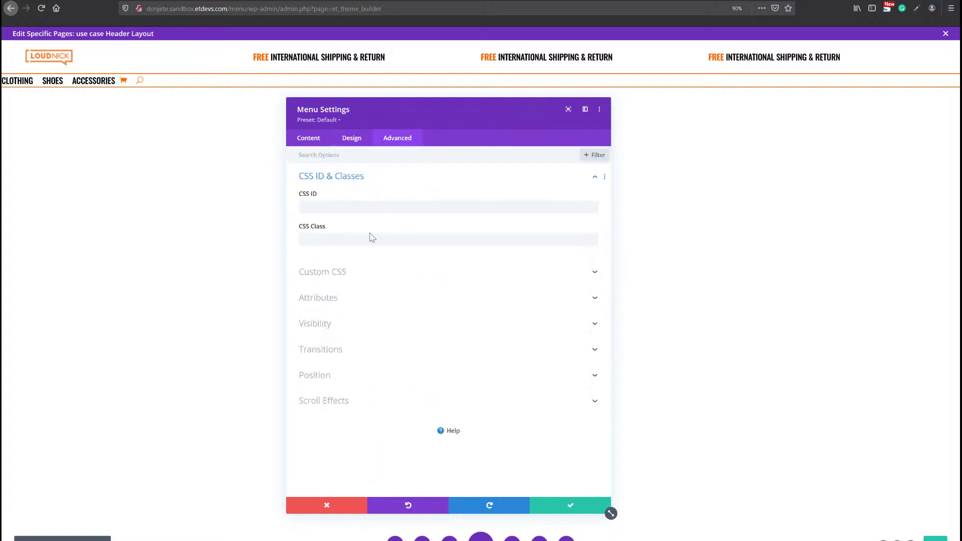
pyautogui.click(372, 242)
pyautogui.write('category-menu')
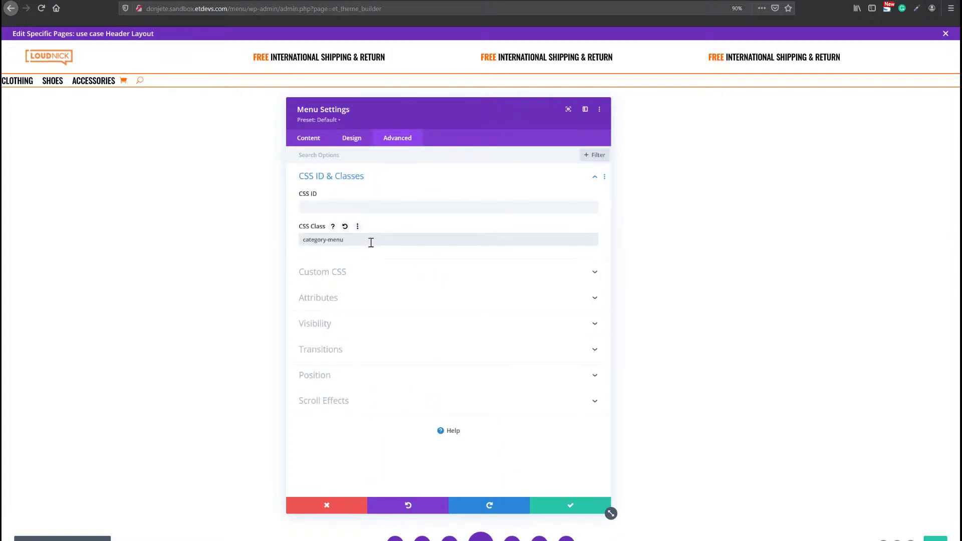
pyautogui.click(557, 511)
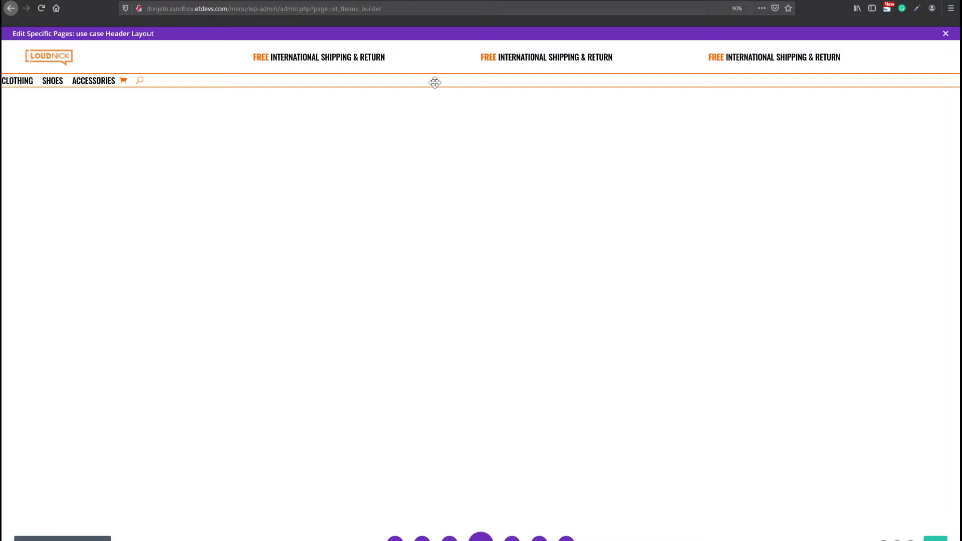
# Insert a new regular section directly below the menu section, without adding a row.
pyautogui.click(467, 87)
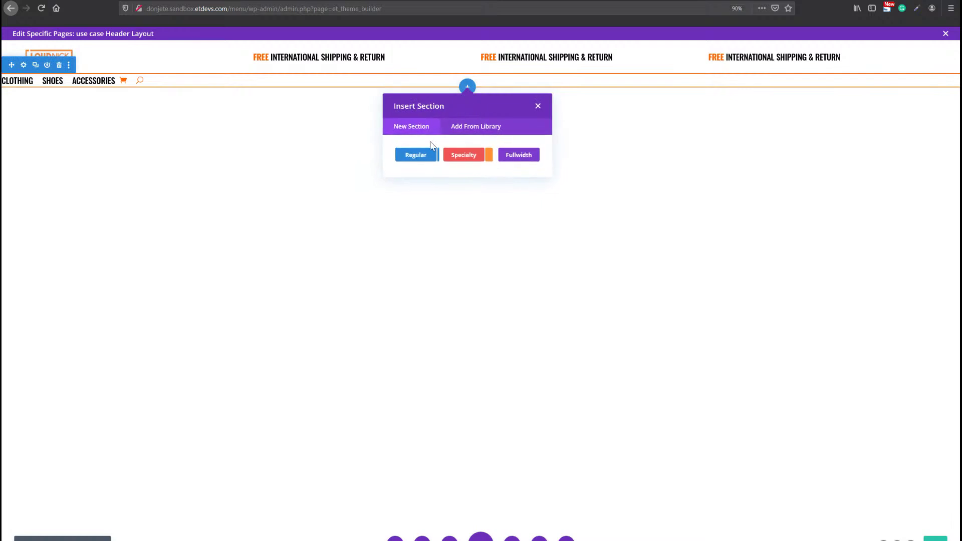
pyautogui.click(422, 162)
pyautogui.click(429, 198)
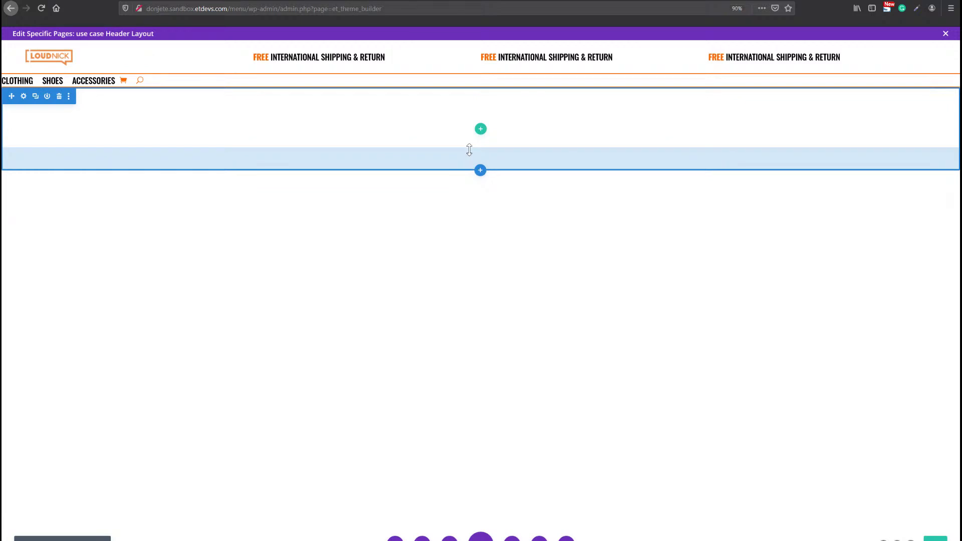
# Set the new section's width and max width to 100%.
pyautogui.click(22, 98)
pyautogui.click(353, 138)
pyautogui.click(340, 228)
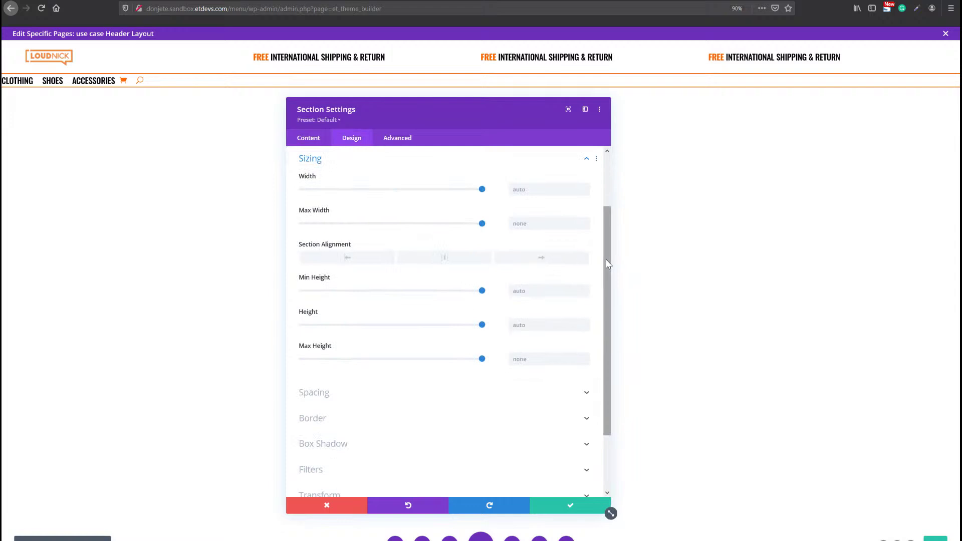
pyautogui.click(548, 183)
pyautogui.write('100%')
pyautogui.press('Tab')
pyautogui.write('100%')
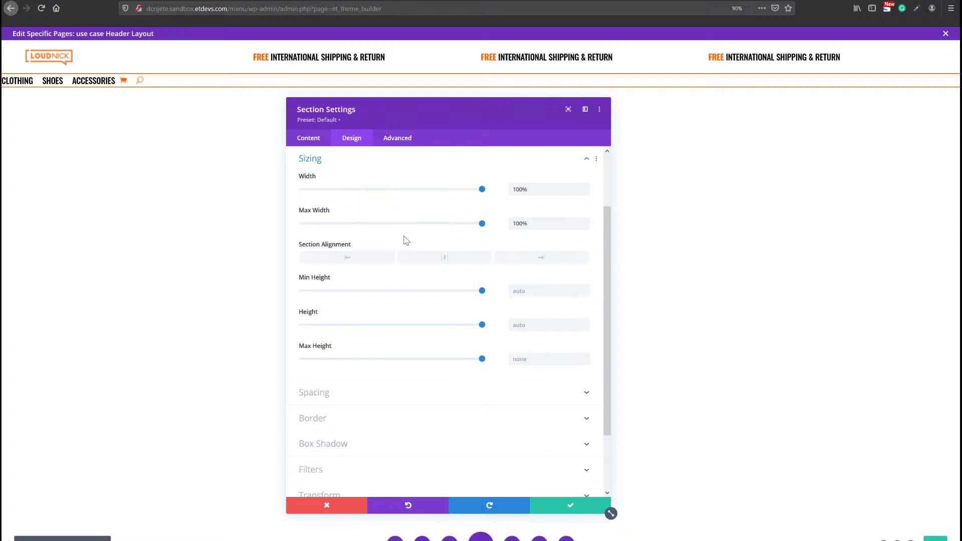
# Set the new section's top and bottom padding to 0px.
pyautogui.scroll(-1, 378, 389)
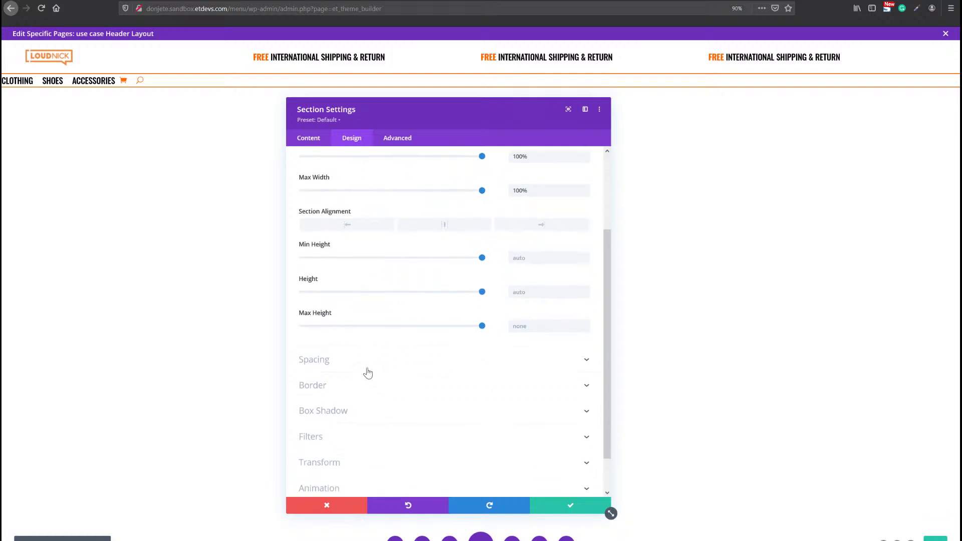
pyautogui.click(369, 372)
pyautogui.click(333, 301)
pyautogui.write('0')
pyautogui.click(367, 301)
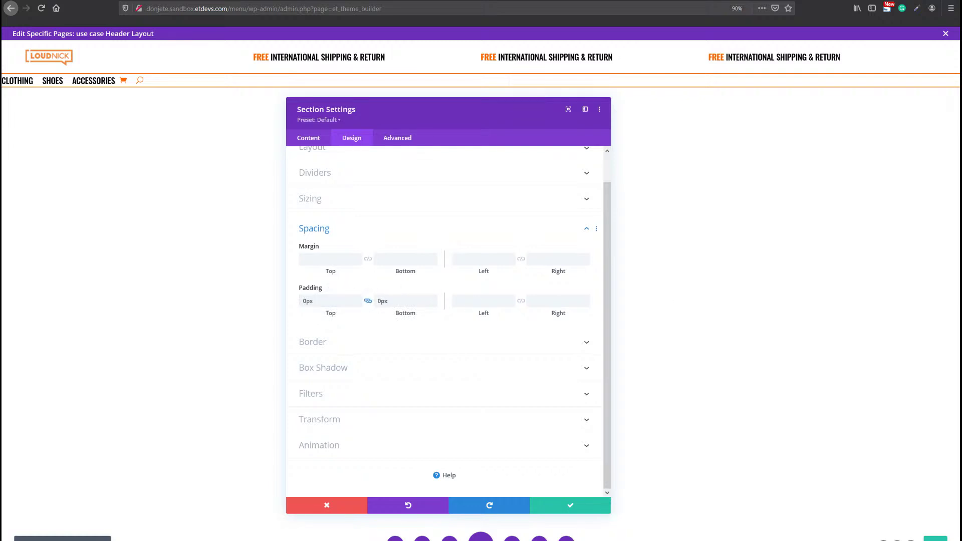
# Assign the CSS classes dropdown-menu and dropdown-menu-1 to the new section.
pyautogui.click(390, 138)
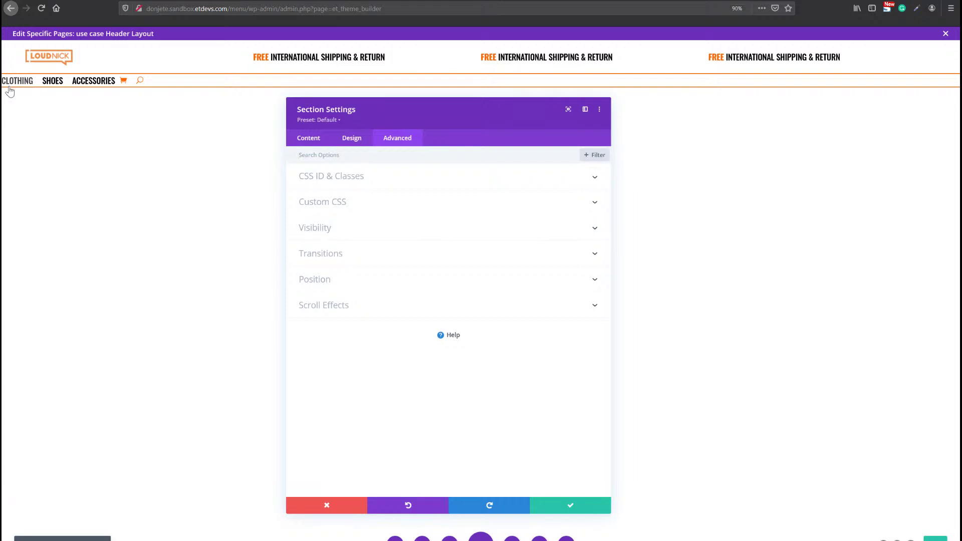
pyautogui.click(441, 176)
pyautogui.click(322, 240)
pyautogui.write('dropdown-menu dropdown-menu-1')
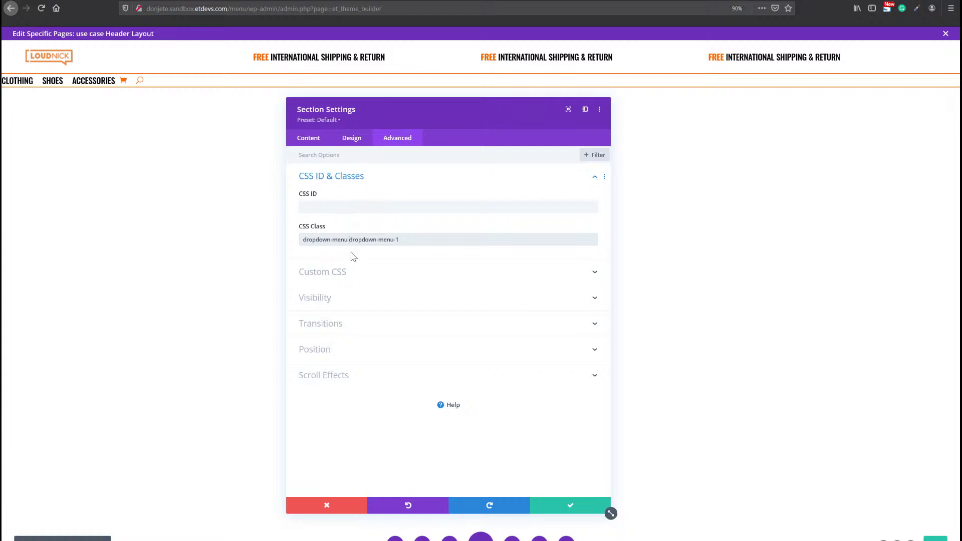
pyautogui.moveTo(347, 240); pyautogui.dragTo(295, 236)
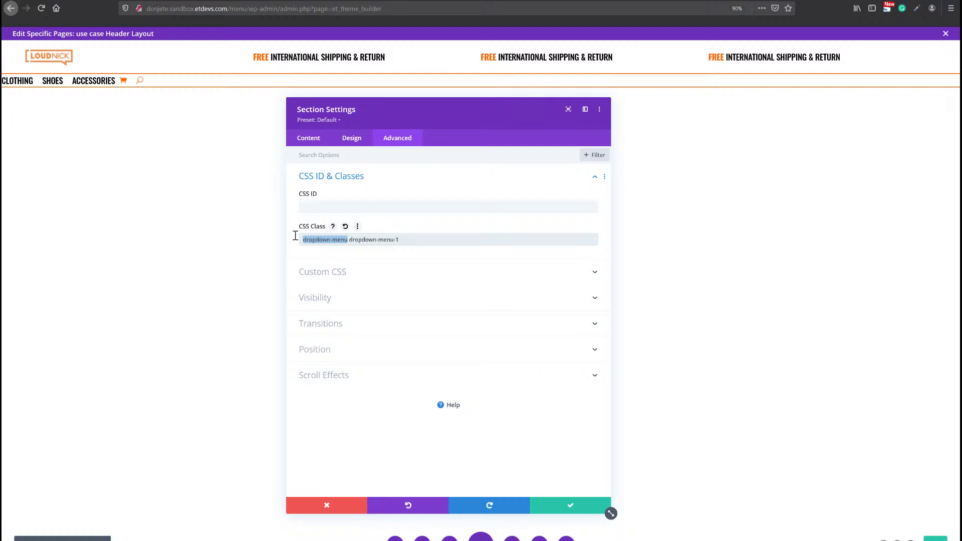
pyautogui.moveTo(421, 242); pyautogui.dragTo(354, 247)
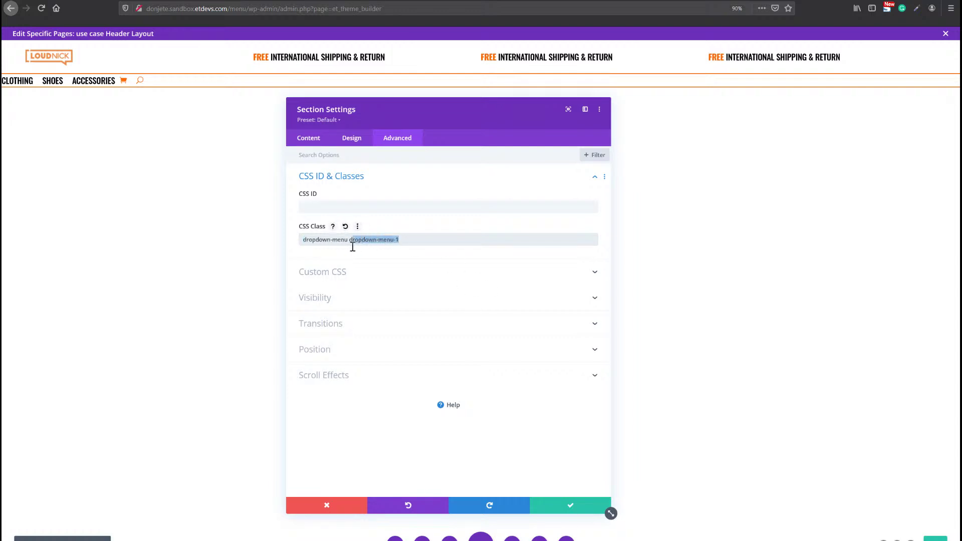
pyautogui.moveTo(401, 239); pyautogui.dragTo(394, 239)
pyautogui.click(403, 240)
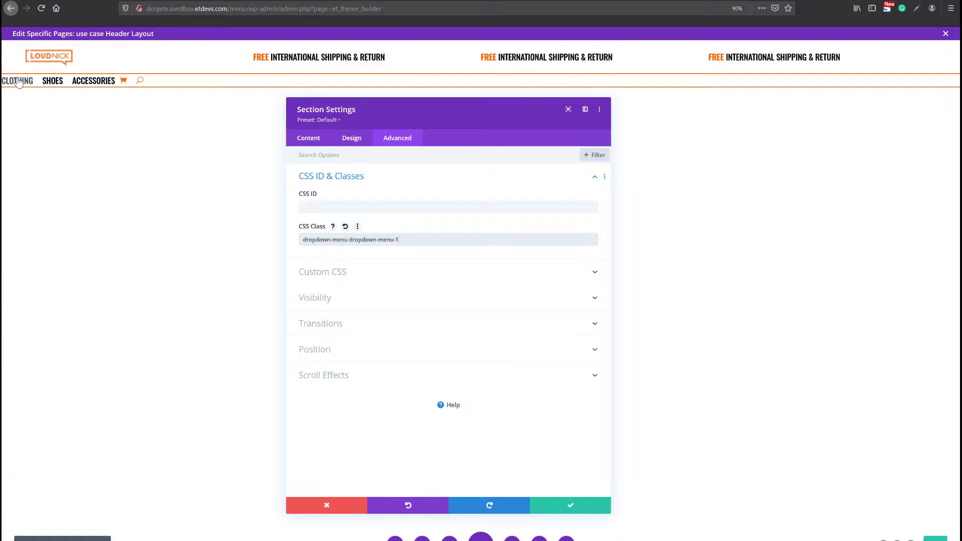
pyautogui.moveTo(353, 239); pyautogui.dragTo(428, 242)
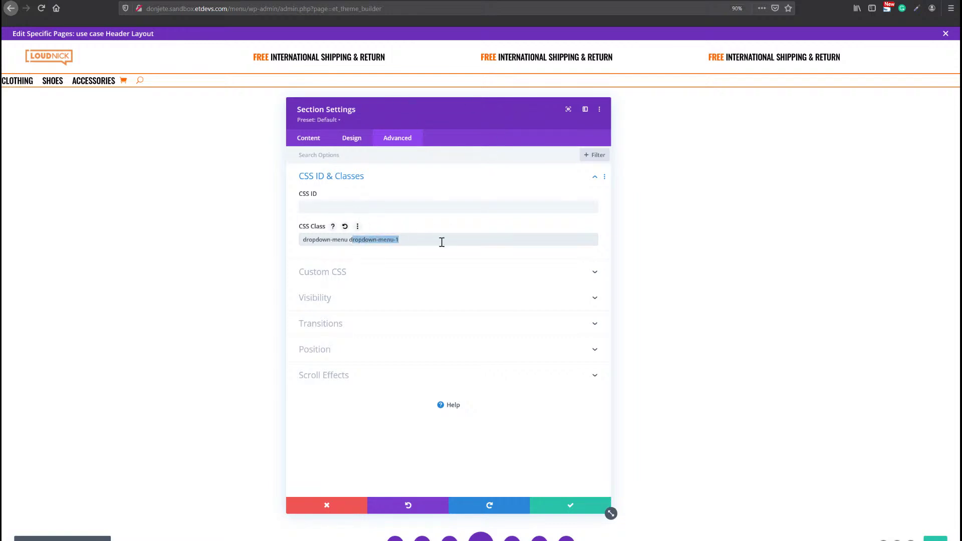
pyautogui.click(415, 243)
pyautogui.moveTo(396, 240); pyautogui.dragTo(411, 241)
pyautogui.click(411, 242)
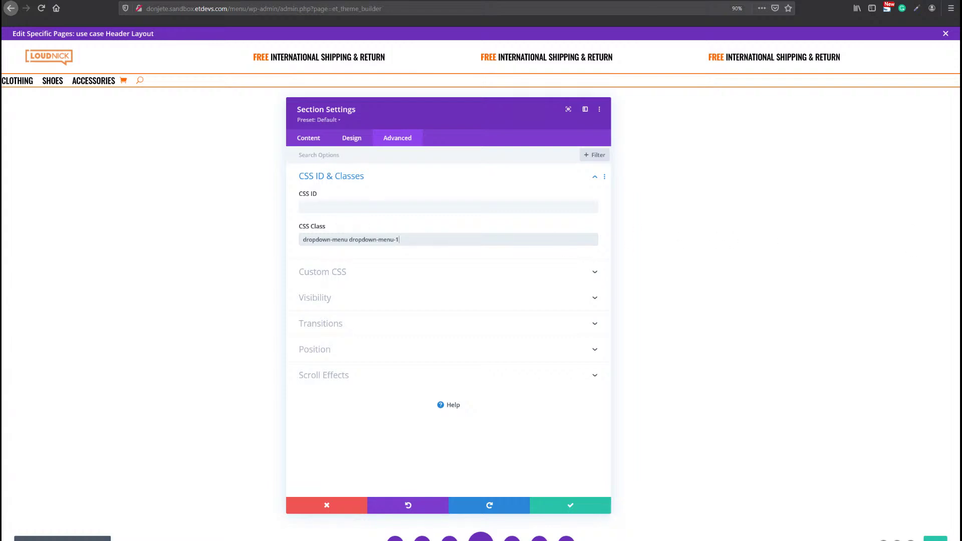
# Save the section settings and add a row with four equal columns to the section.
pyautogui.click(554, 505)
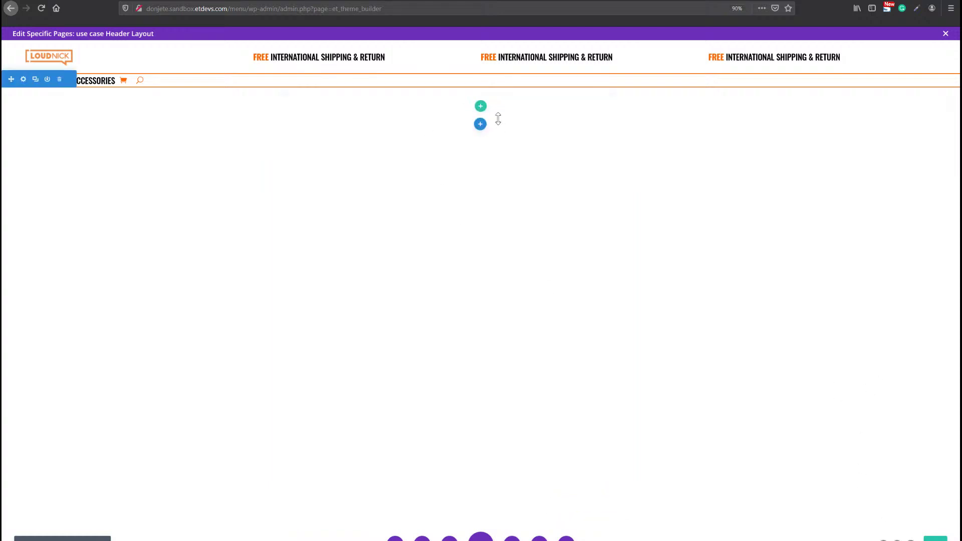
pyautogui.click(482, 107)
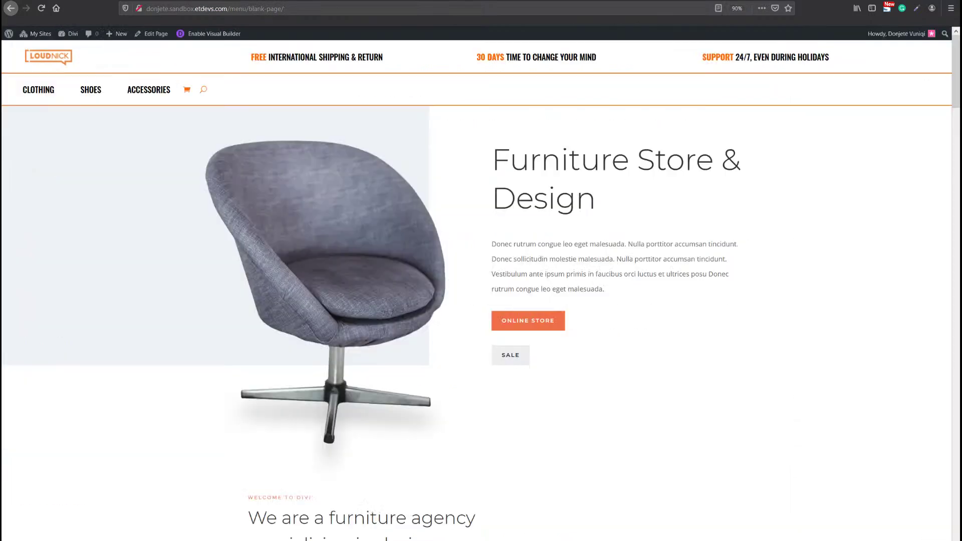
pyautogui.moveTo(54, 97)
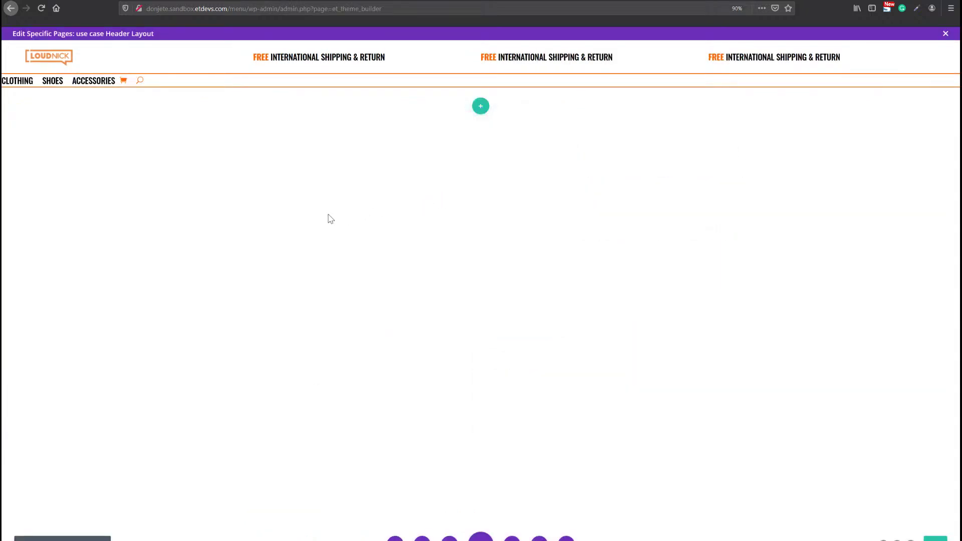
pyautogui.click(511, 229)
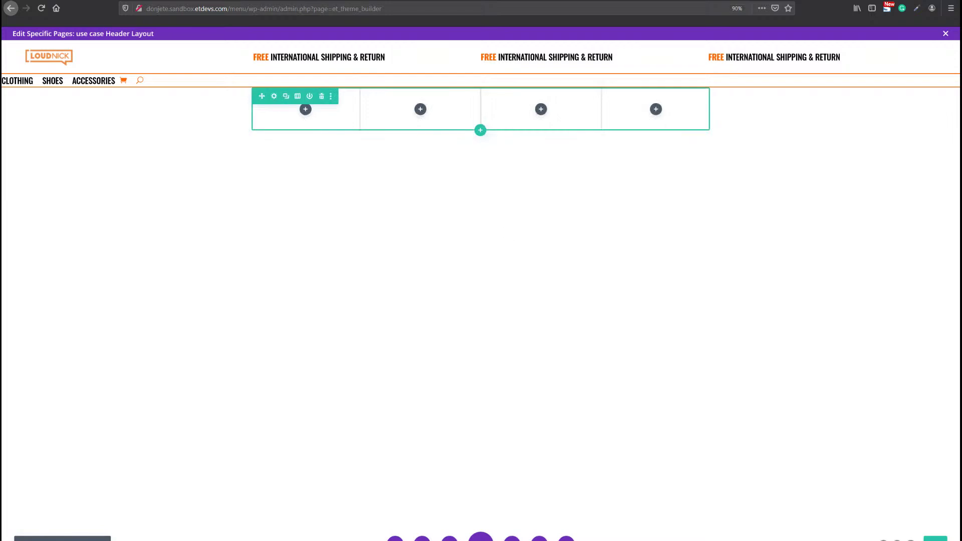
# Give the four-column row a white background color.
pyautogui.click(274, 96)
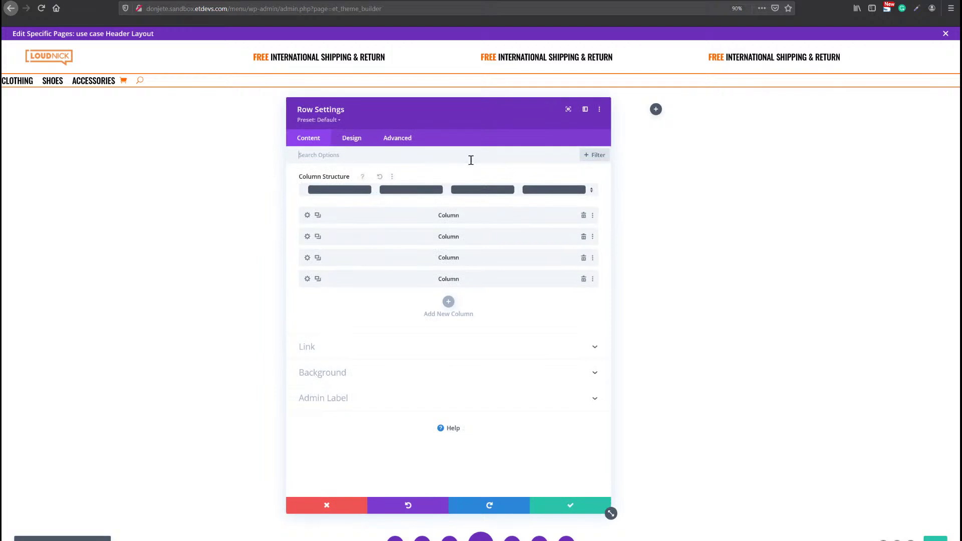
pyautogui.click(381, 382)
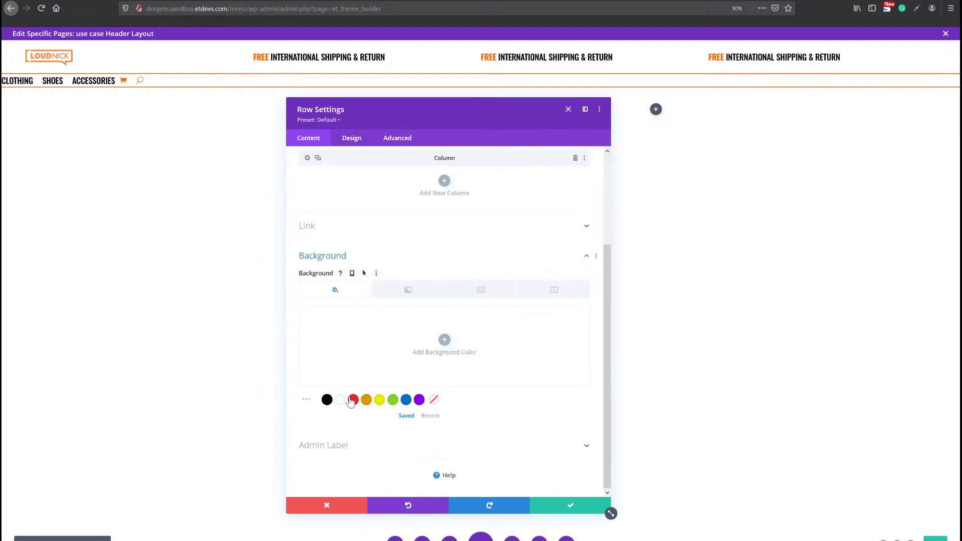
pyautogui.click(340, 399)
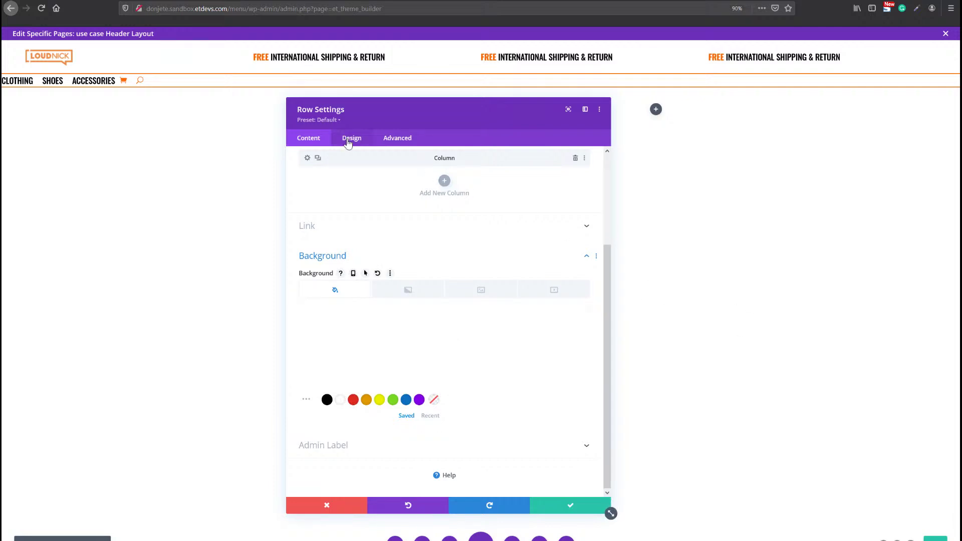
# Enable a custom gutter width for the row and set it to 1.
pyautogui.click(351, 138)
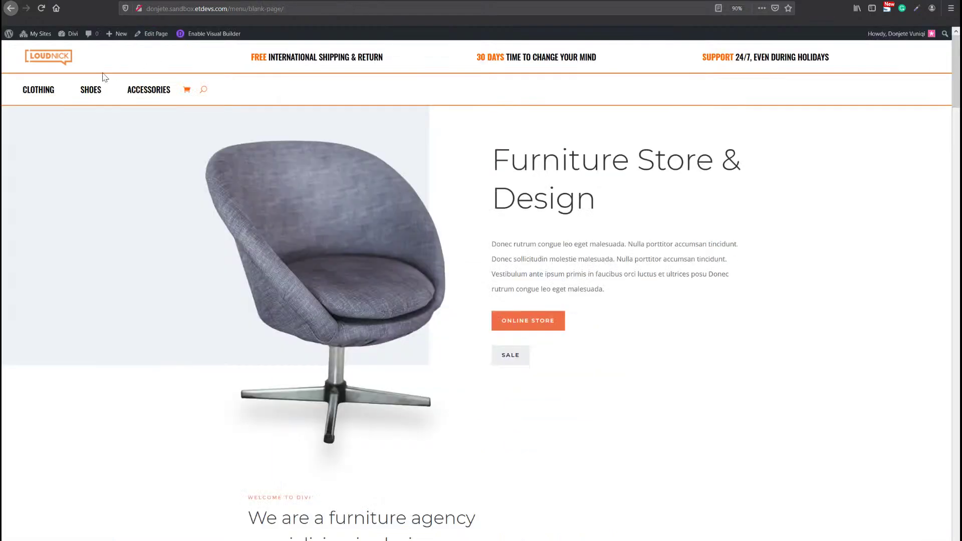
pyautogui.moveTo(92, 97)
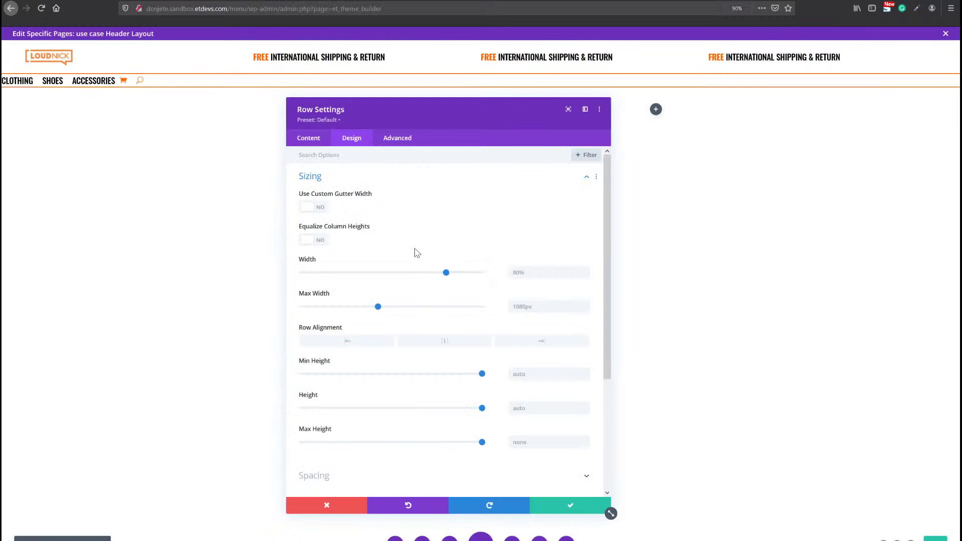
pyautogui.click(322, 211)
pyautogui.click(585, 243)
pyautogui.click(585, 243)
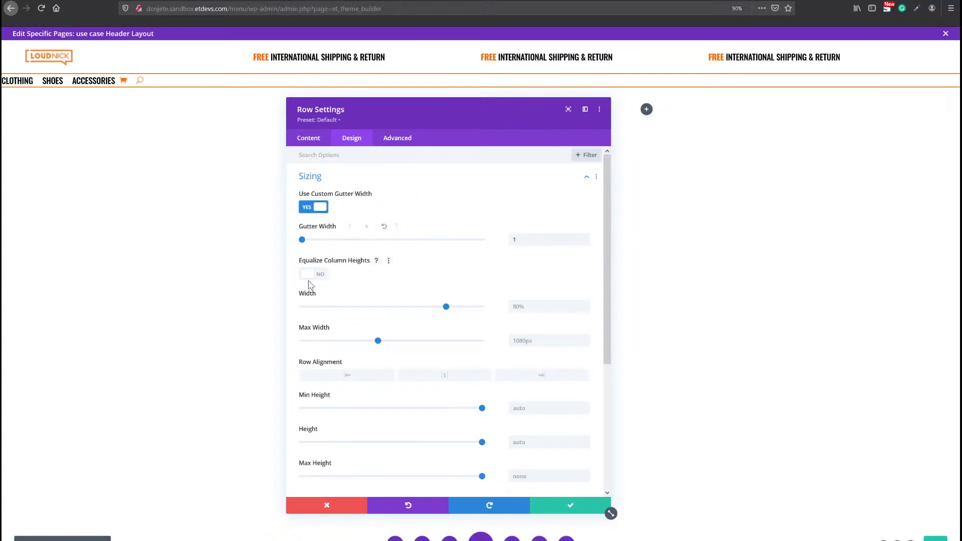
# Equalize the row's column heights and set its width and max width to 100%.
pyautogui.click(547, 308)
pyautogui.write('100%')
pyautogui.press('Tab')
pyautogui.write('100%')
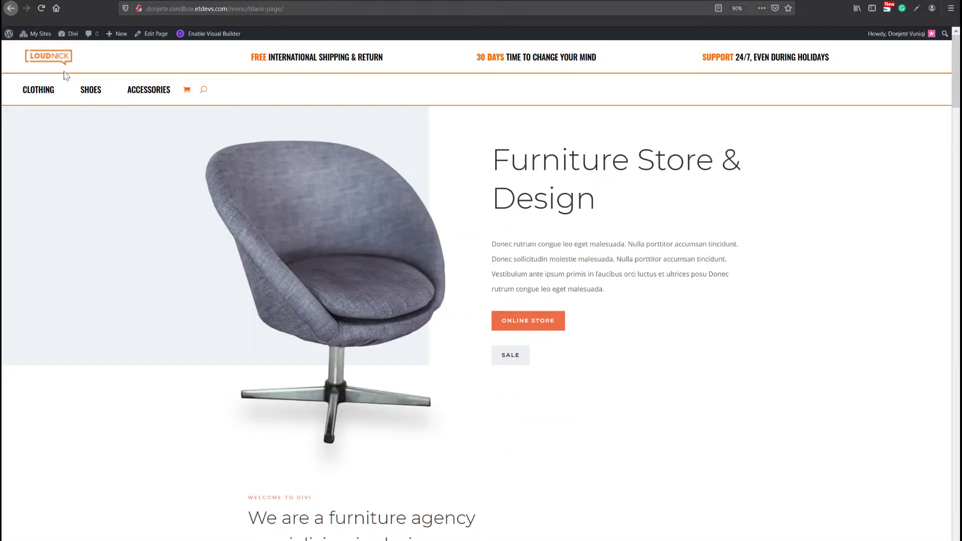
pyautogui.moveTo(38, 101)
pyautogui.moveTo(35, 90)
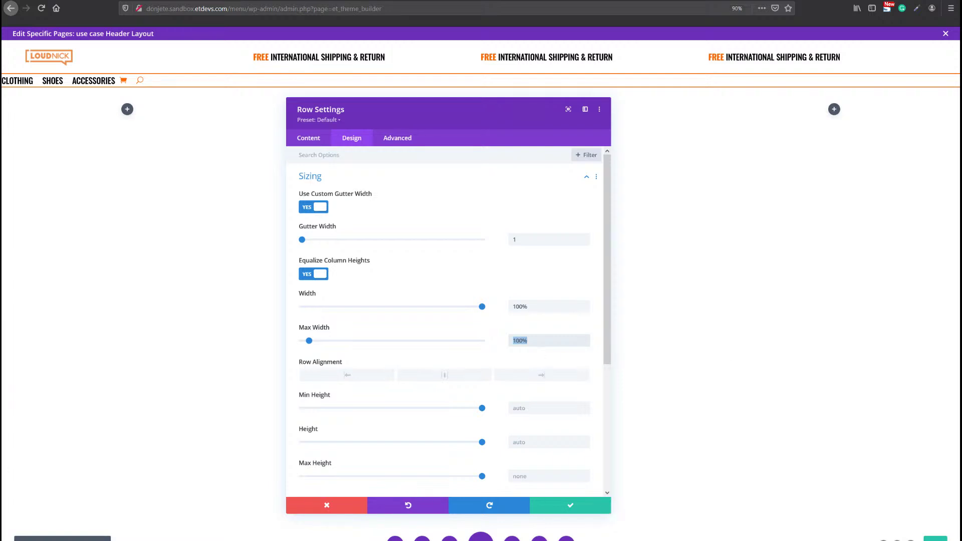
# Reduce the four-column row's top and bottom padding in its spacing settings.
pyautogui.scroll(-3, 383, 386)
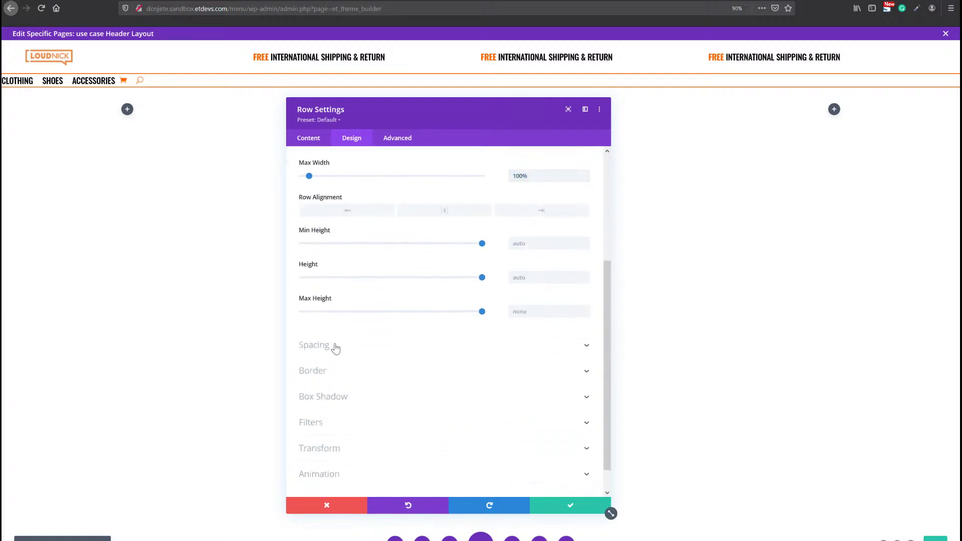
pyautogui.click(335, 348)
pyautogui.click(321, 279)
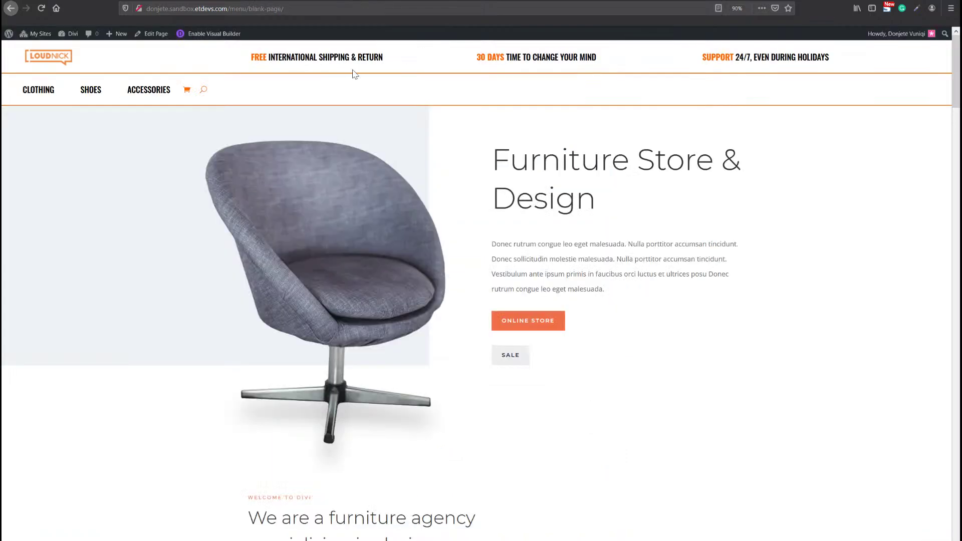
# Give the four-column row a 2px solid bottom border in #ff6600.
pyautogui.moveTo(114, 92)
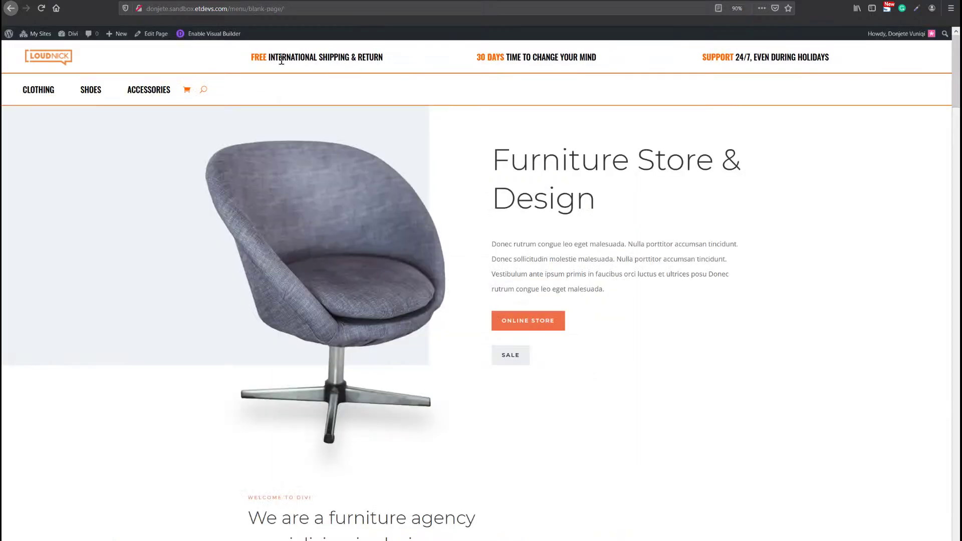
pyautogui.moveTo(97, 95)
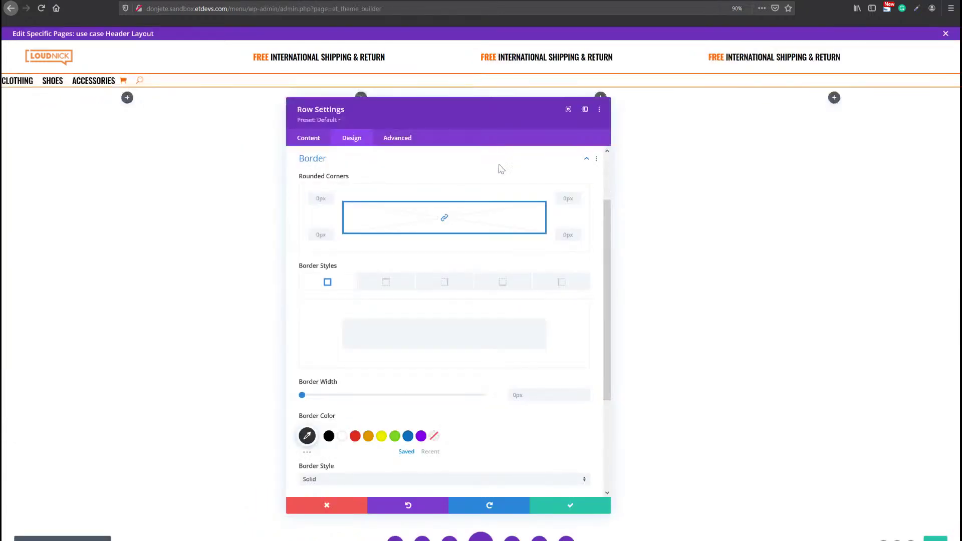
pyautogui.click(503, 281)
pyautogui.scroll(-3, 544, 302)
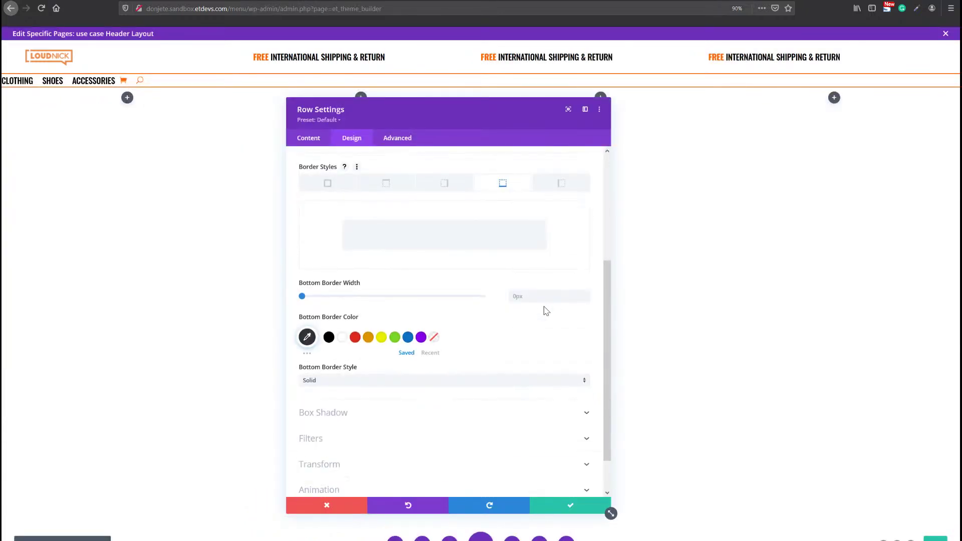
pyautogui.click(588, 294)
pyautogui.click(587, 295)
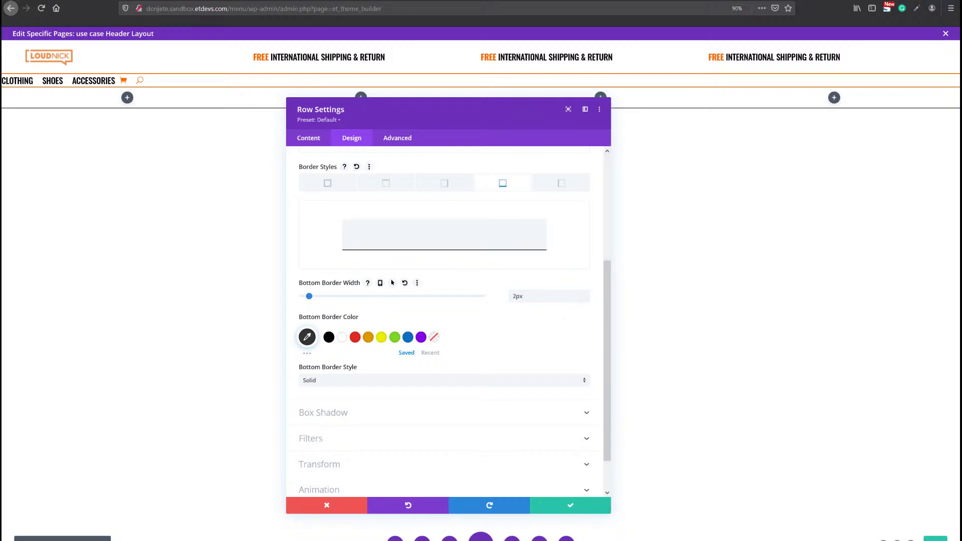
pyautogui.click(307, 336)
pyautogui.write('#ff6600')
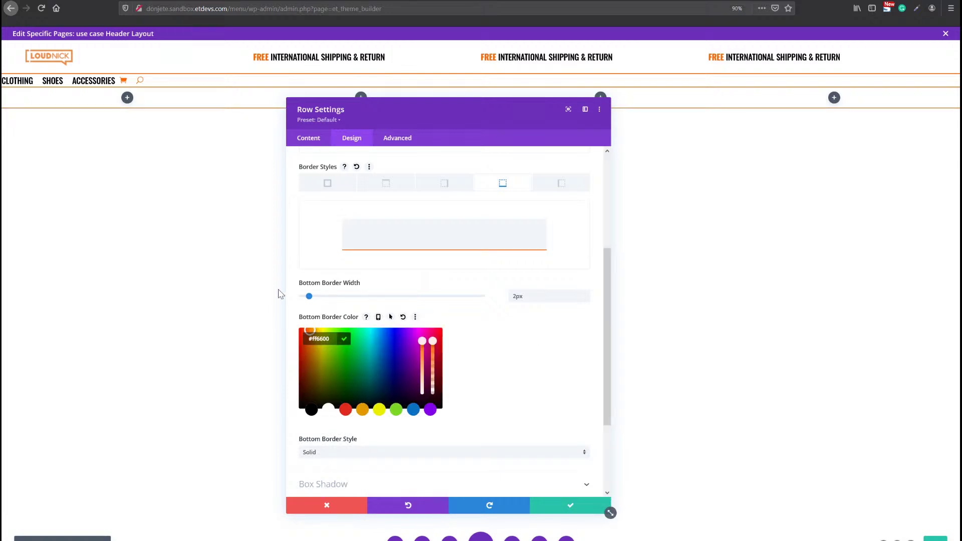
# Set the first column's desktop padding to 10% top and bottom and 5% left and right.
pyautogui.click(302, 143)
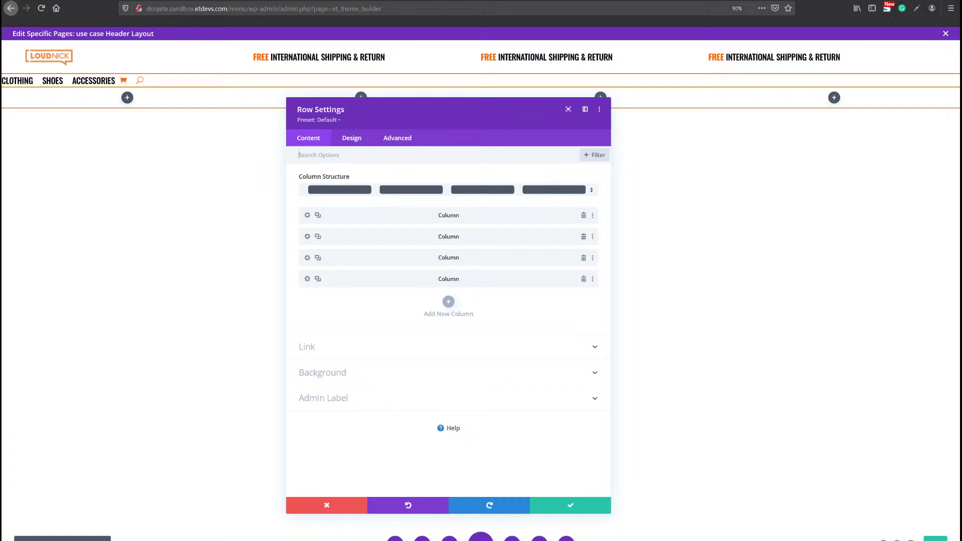
pyautogui.click(307, 215)
pyautogui.click(351, 138)
pyautogui.click(344, 178)
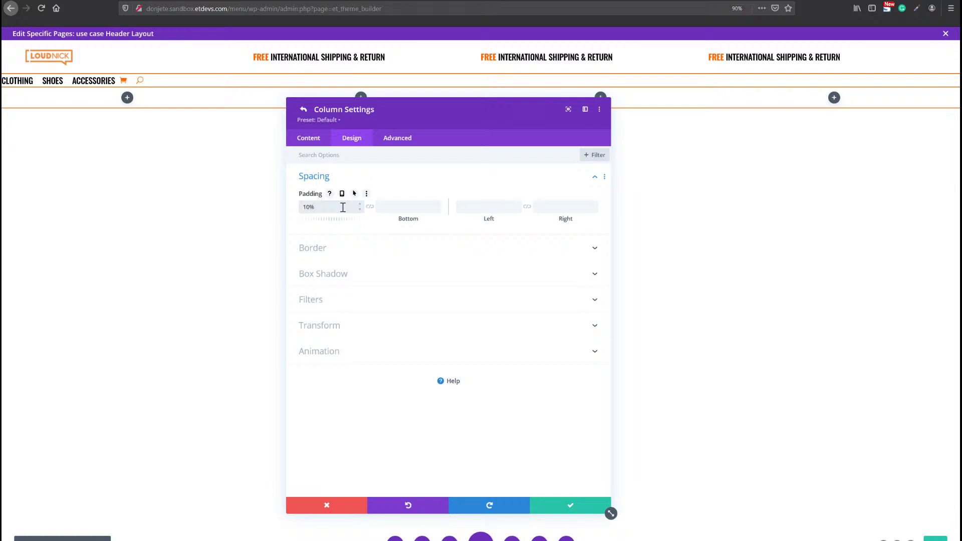
pyautogui.click(370, 207)
pyautogui.click(482, 205)
pyautogui.write('5%')
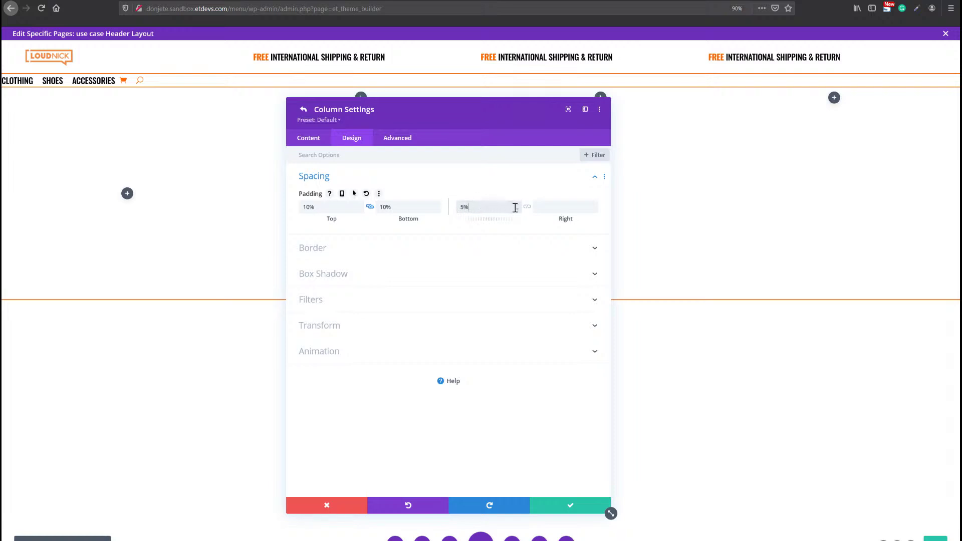
pyautogui.click(528, 207)
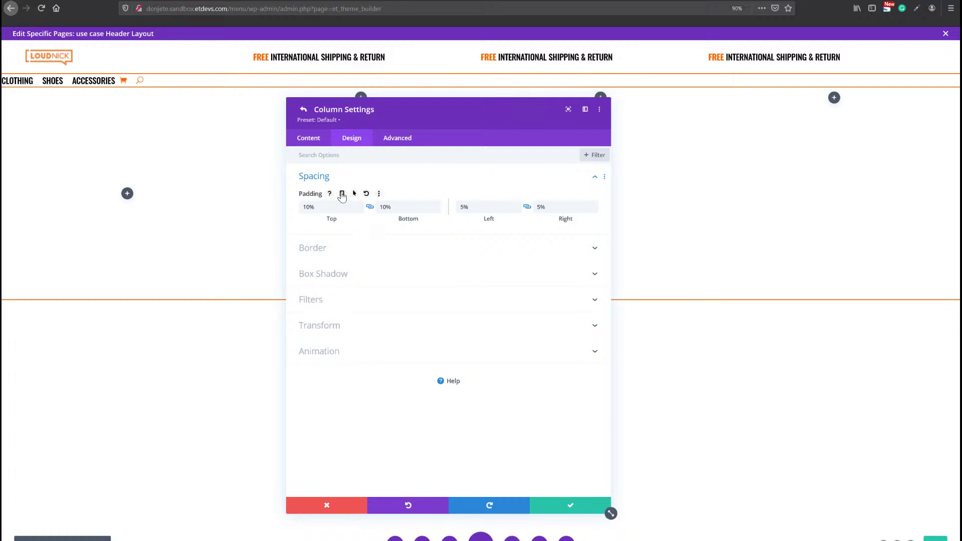
# Enable responsive padding for the first column and set its linked tablet top and bottom padding to 5%.
pyautogui.click(343, 194)
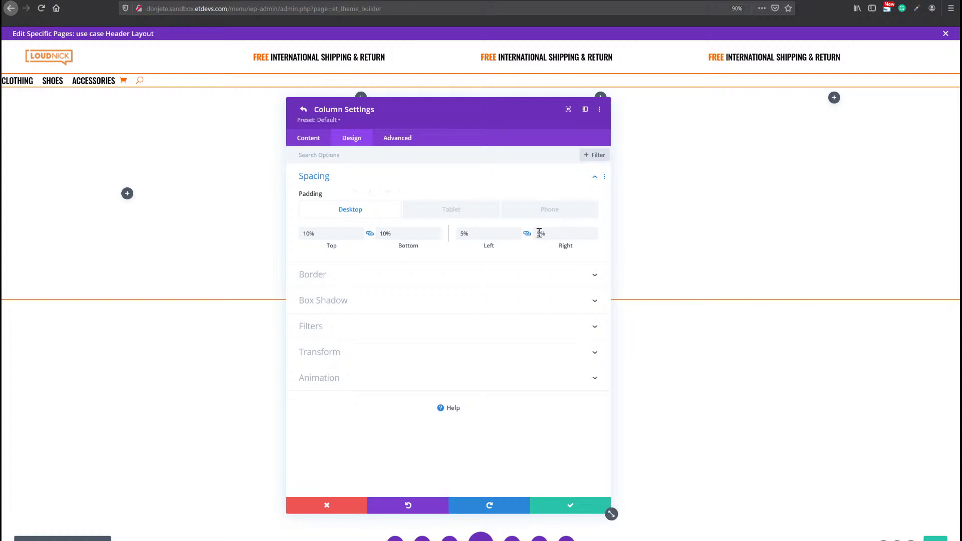
pyautogui.click(446, 212)
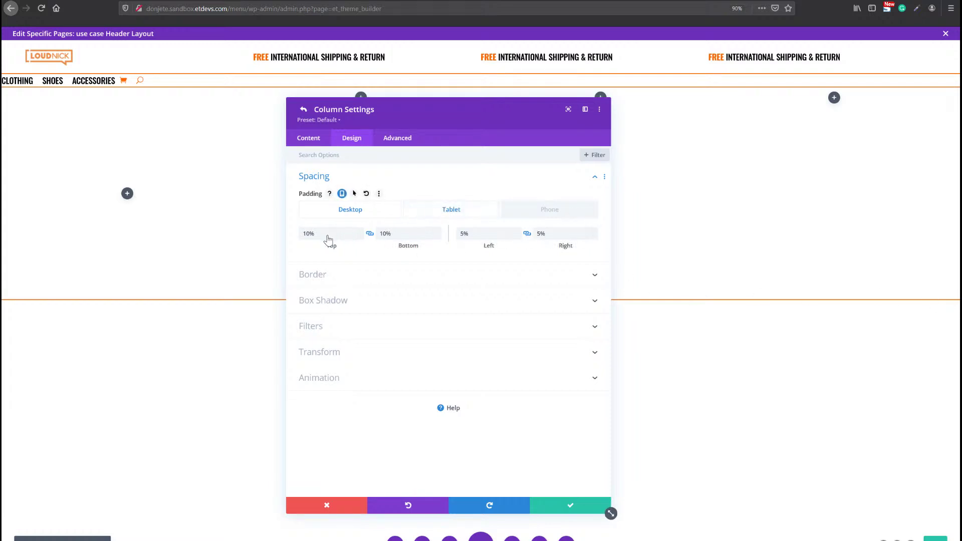
pyautogui.write('5%')
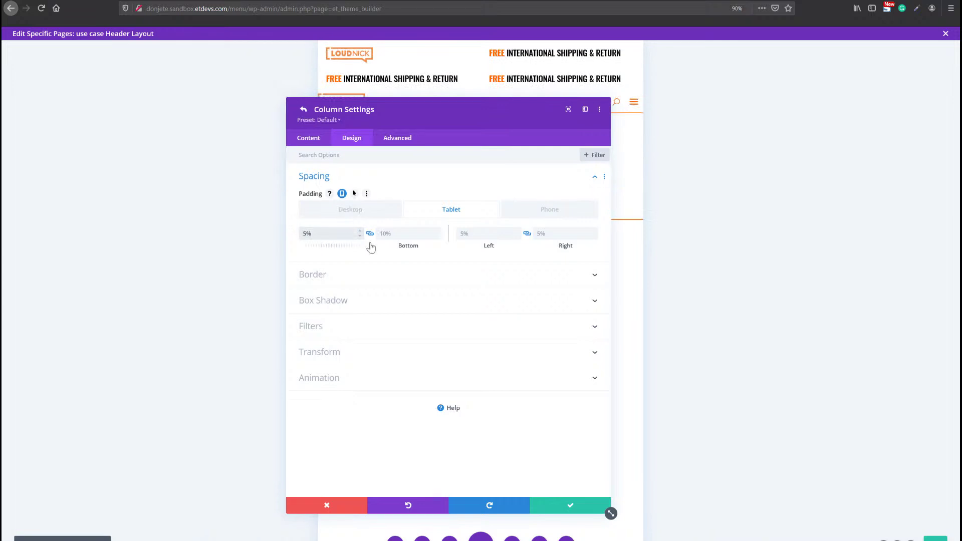
pyautogui.click(535, 214)
pyautogui.click(451, 216)
pyautogui.click(361, 216)
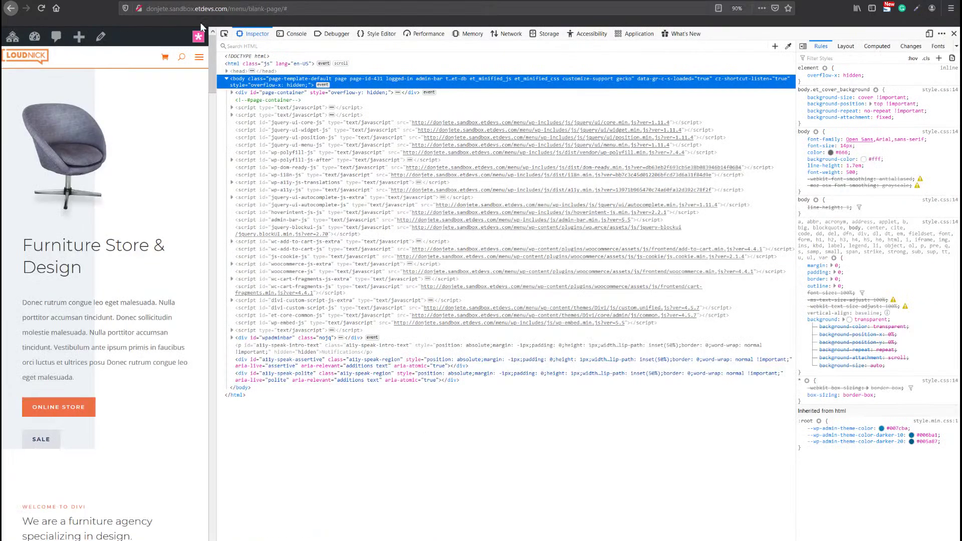
# Switch to the live page and expand the Clothing item in the mobile menu to preview its dropdown.
pyautogui.click(199, 57)
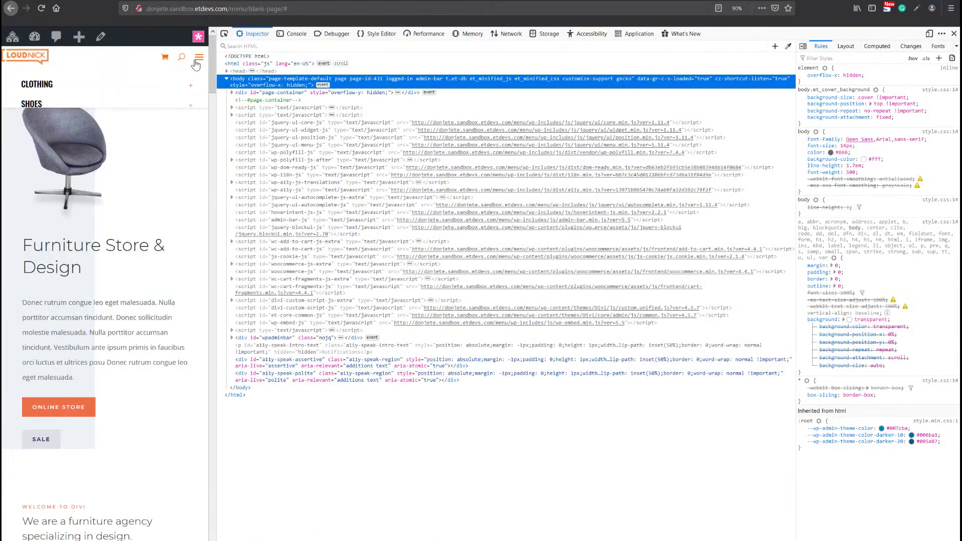
pyautogui.click(187, 92)
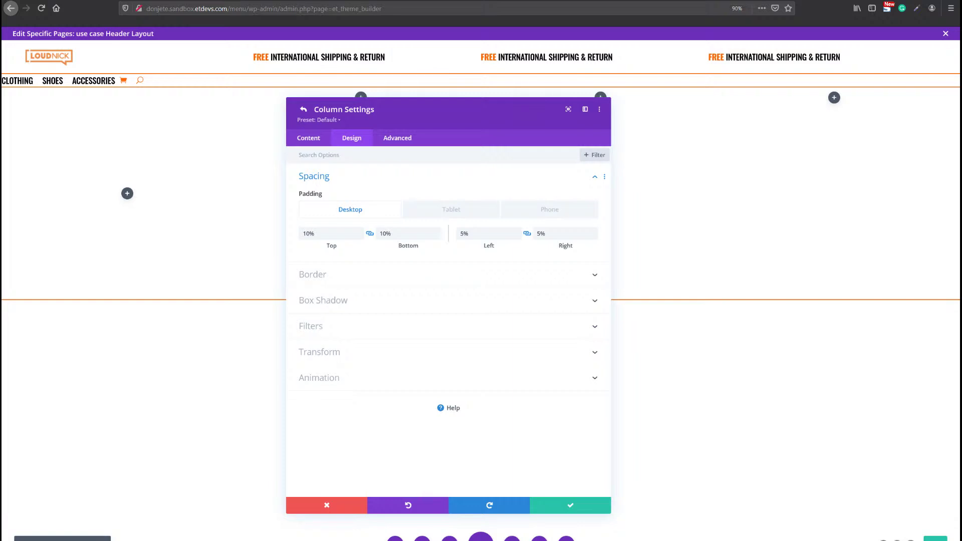
# Add tablet-only custom CSS "width: 50% !important" to the first column's main element.
pyautogui.click(398, 139)
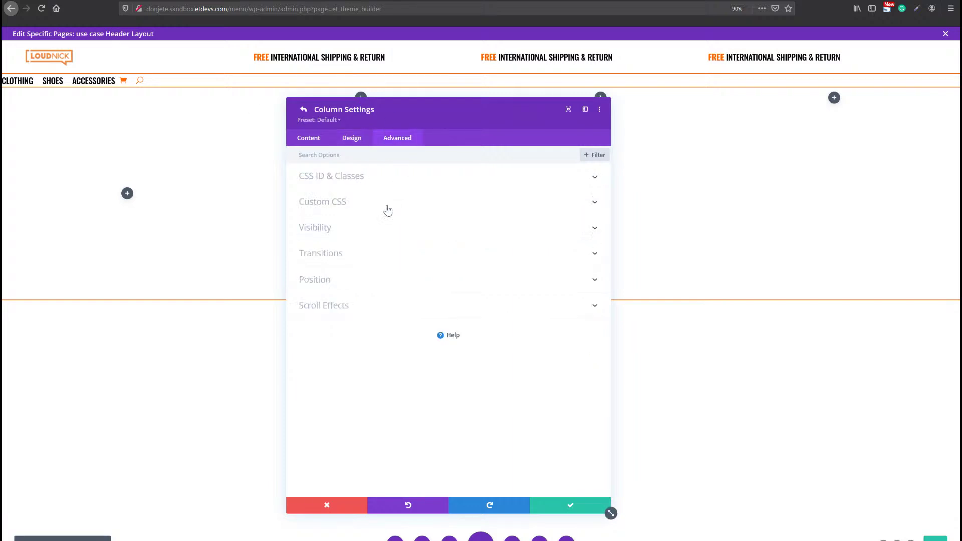
pyautogui.click(353, 141)
pyautogui.click(408, 138)
pyautogui.click(370, 200)
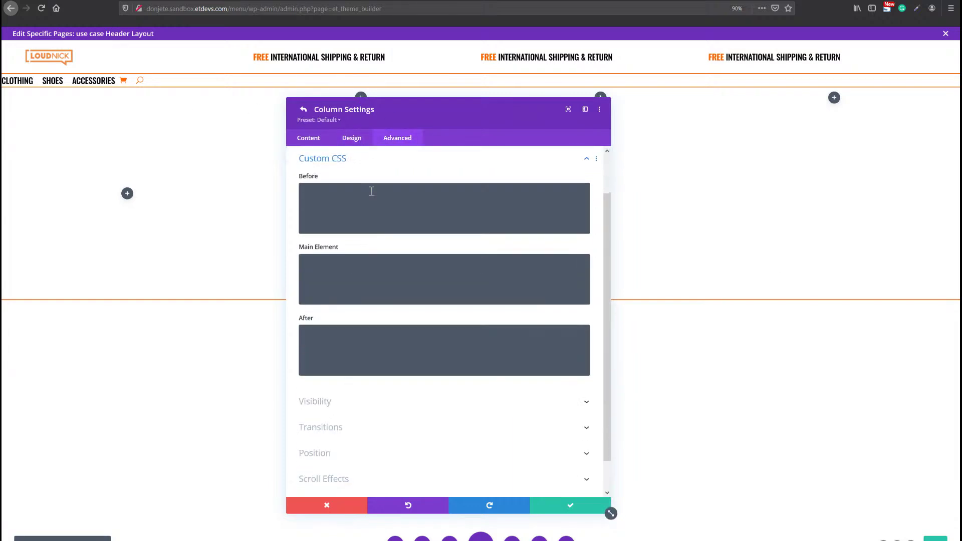
pyautogui.scroll(2, 376, 280)
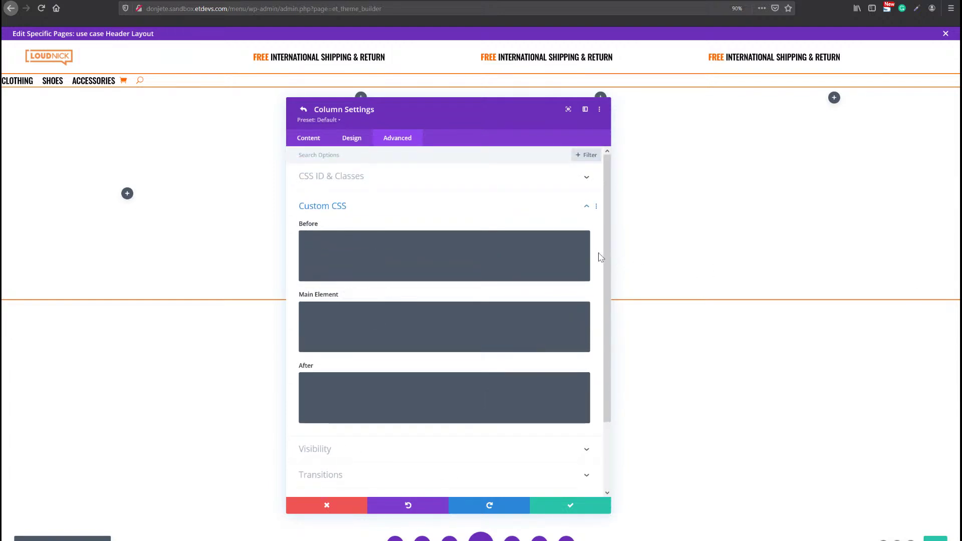
pyautogui.click(357, 295)
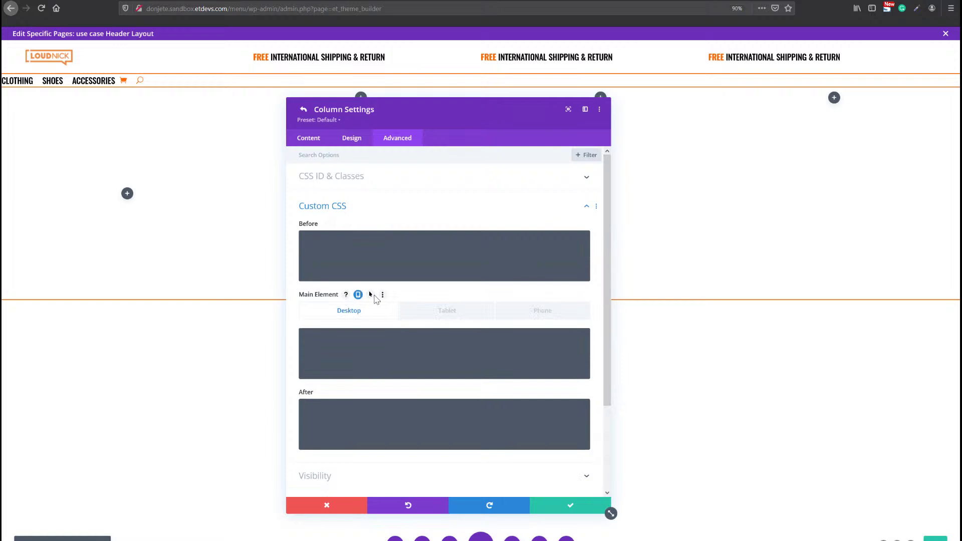
pyautogui.click(435, 311)
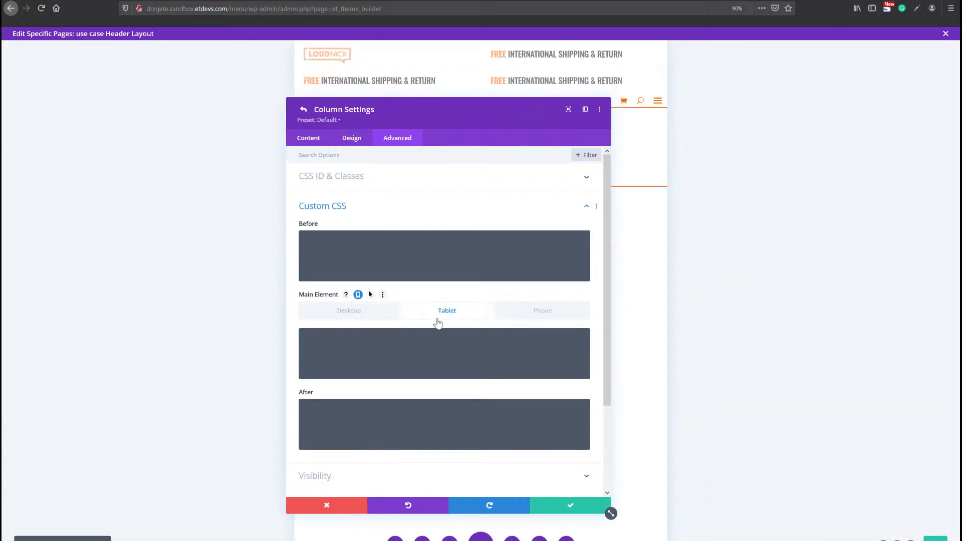
pyautogui.click(424, 353)
pyautogui.write('width: 50% !important')
# Tidy the tablet CSS to read "width: 50% !important;" without leading spaces, and save the column settings.
pyautogui.click(311, 344)
pyautogui.press('BackSpace')
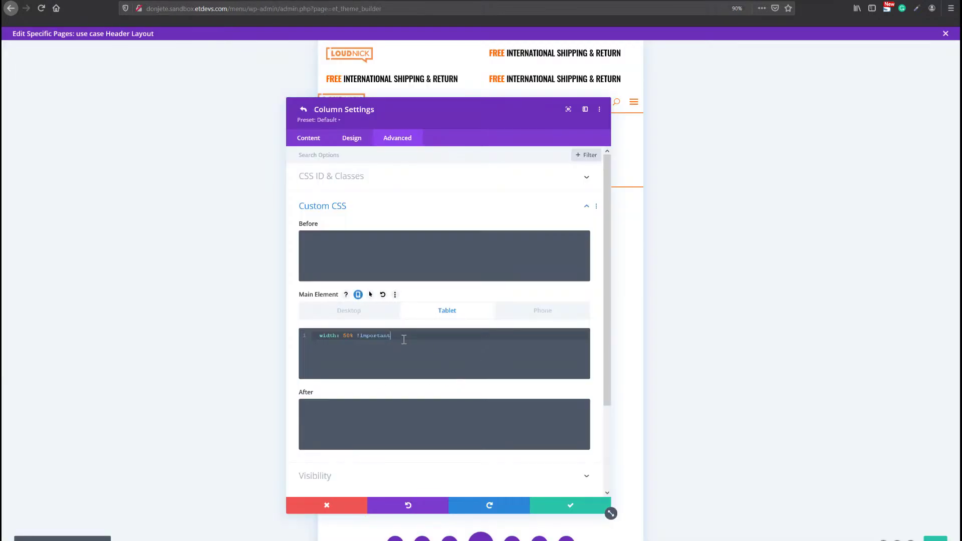
pyautogui.hotkey('ctrl', 'a')
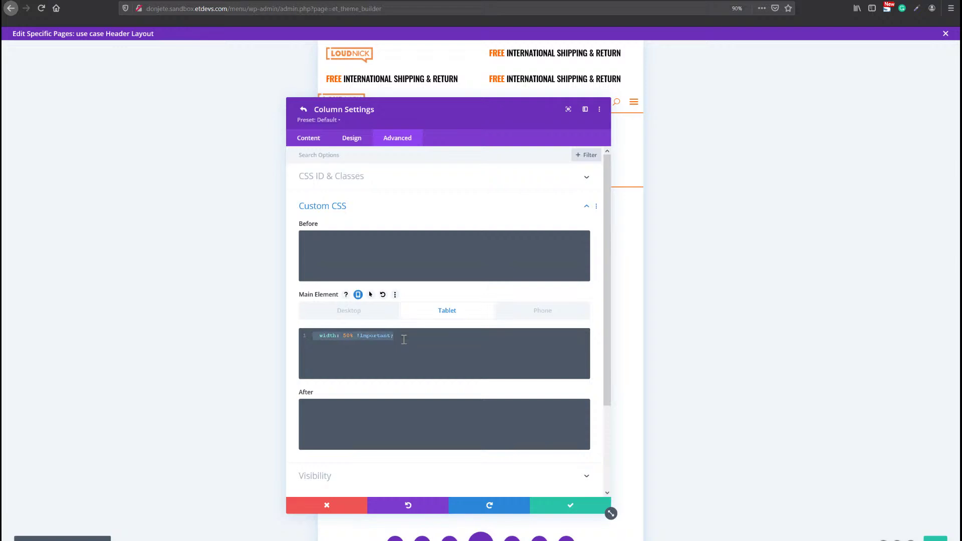
pyautogui.click(321, 336)
pyautogui.press('BackSpace')
pyautogui.press('BackSpace')
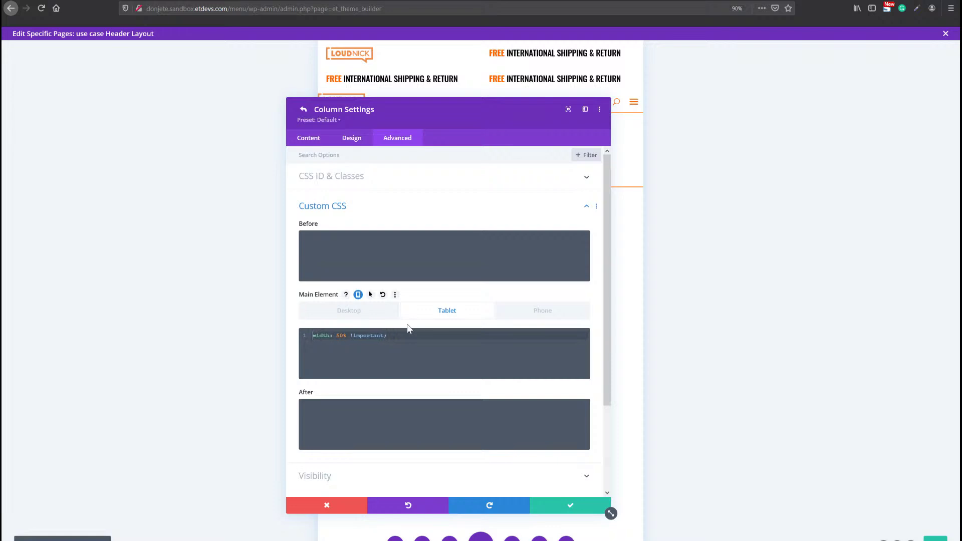
pyautogui.click(587, 508)
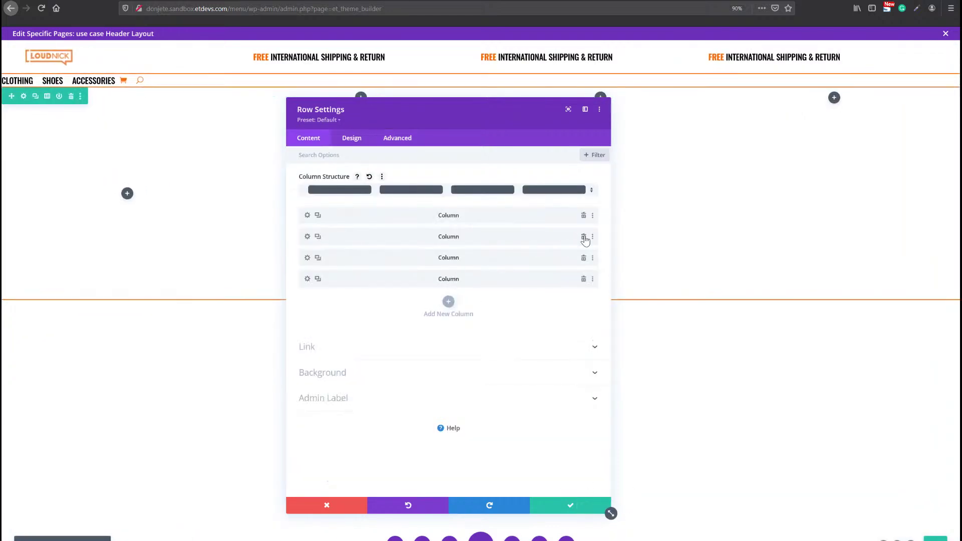
# Delete the row's second column and replace it with a duplicate of the first column.
pyautogui.click(584, 238)
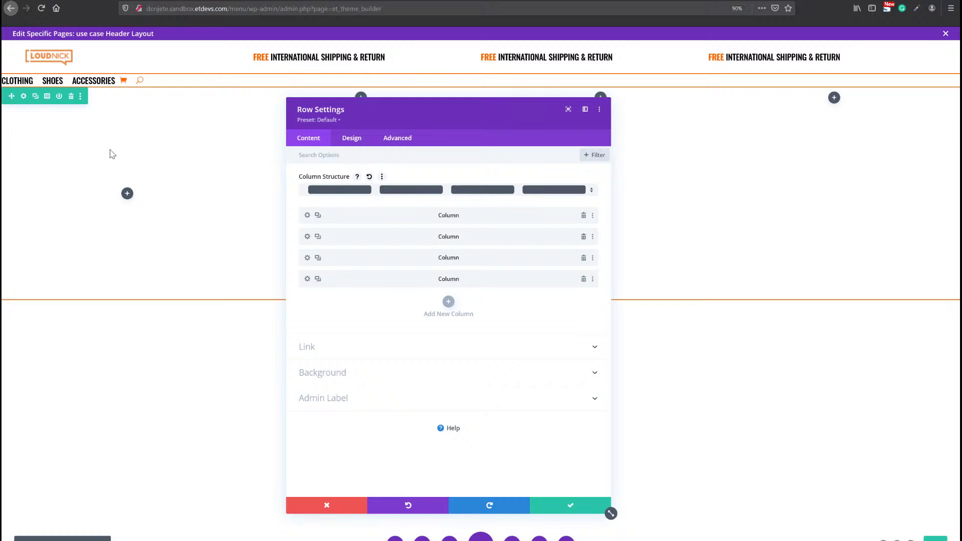
pyautogui.click(318, 215)
pyautogui.moveTo(369, 121); pyautogui.dragTo(549, 99)
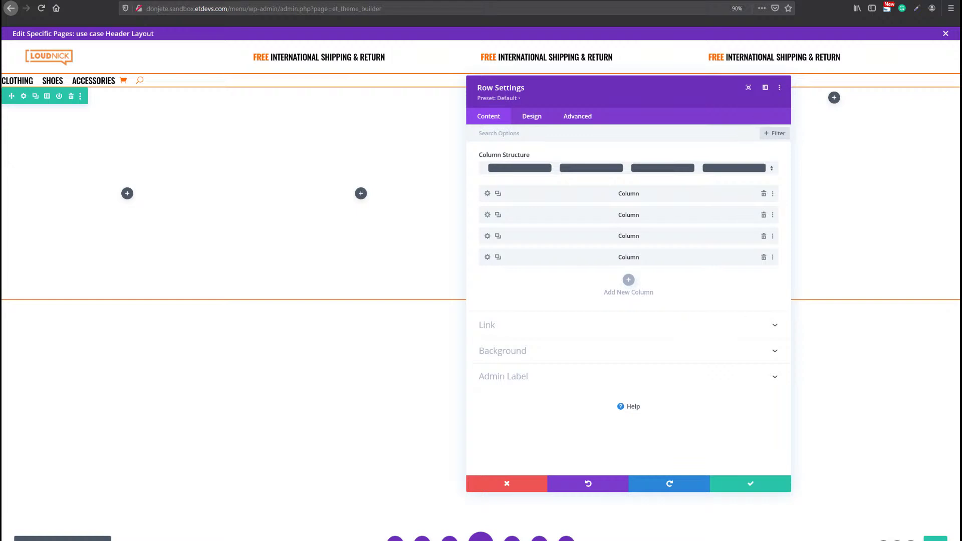
pyautogui.click(487, 236)
pyautogui.click(500, 252)
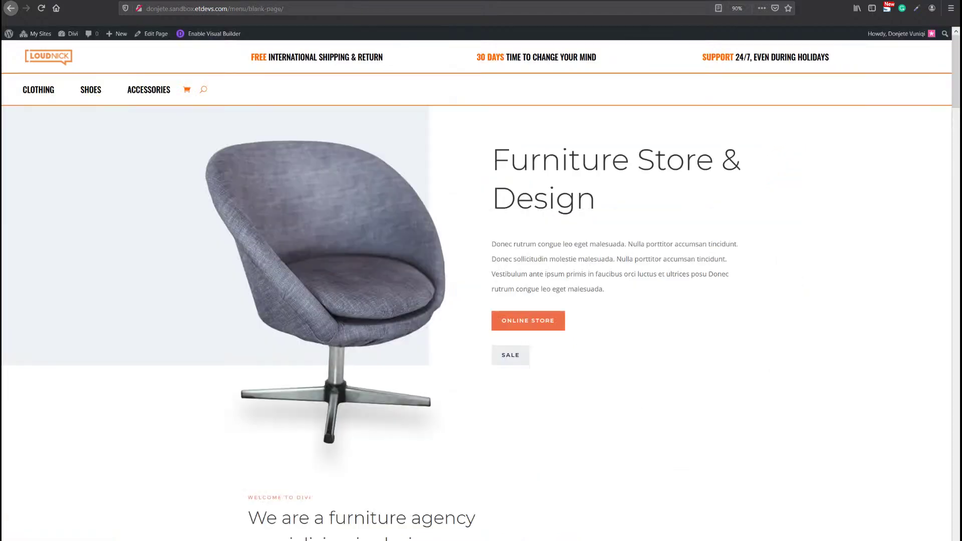
pyautogui.moveTo(157, 91)
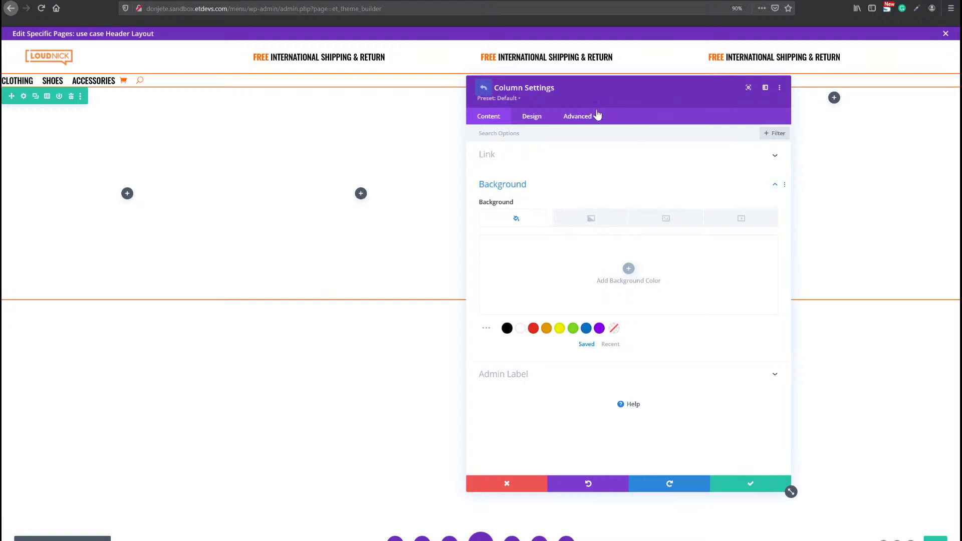
pyautogui.click(749, 484)
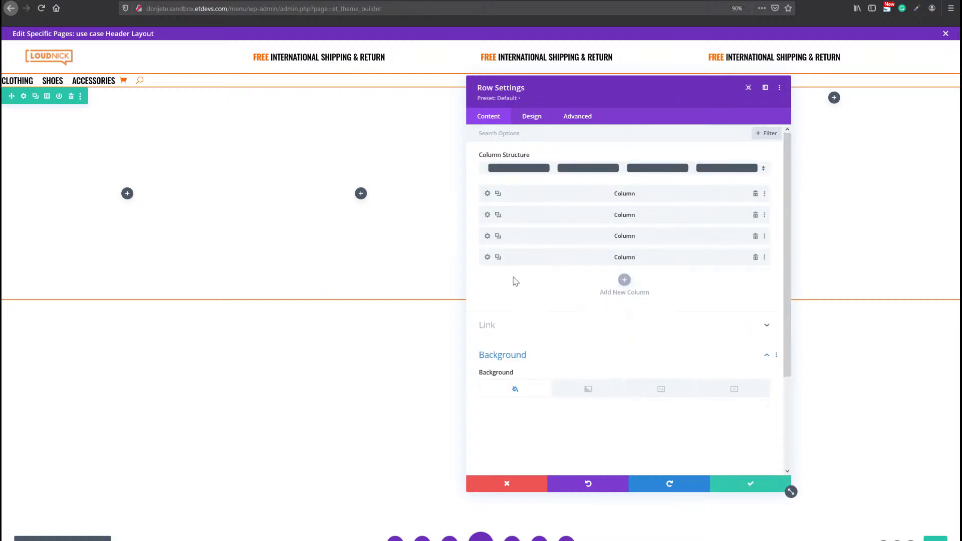
# Add a background gradient to the third column with rgba(0,0,0,0.08) as its first color.
pyautogui.click(487, 236)
pyautogui.click(589, 221)
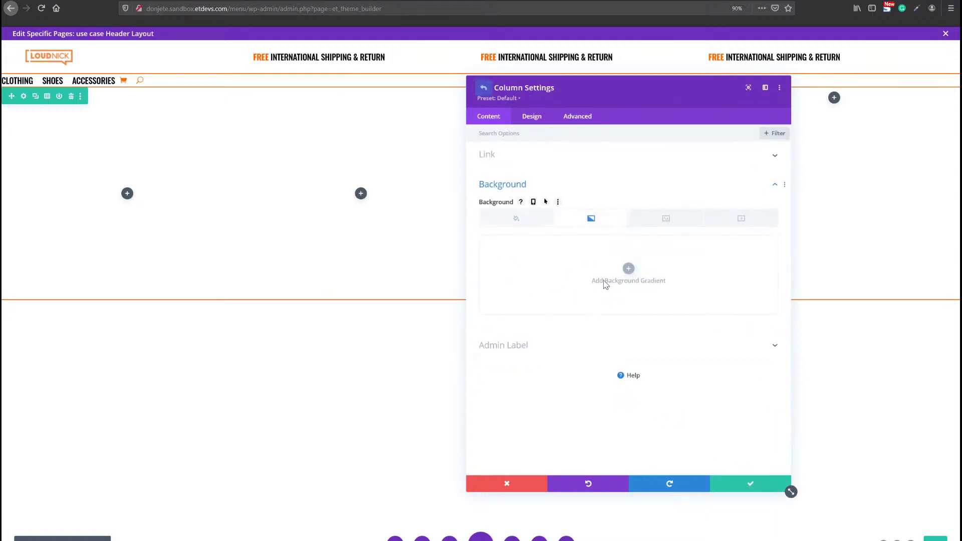
pyautogui.click(605, 285)
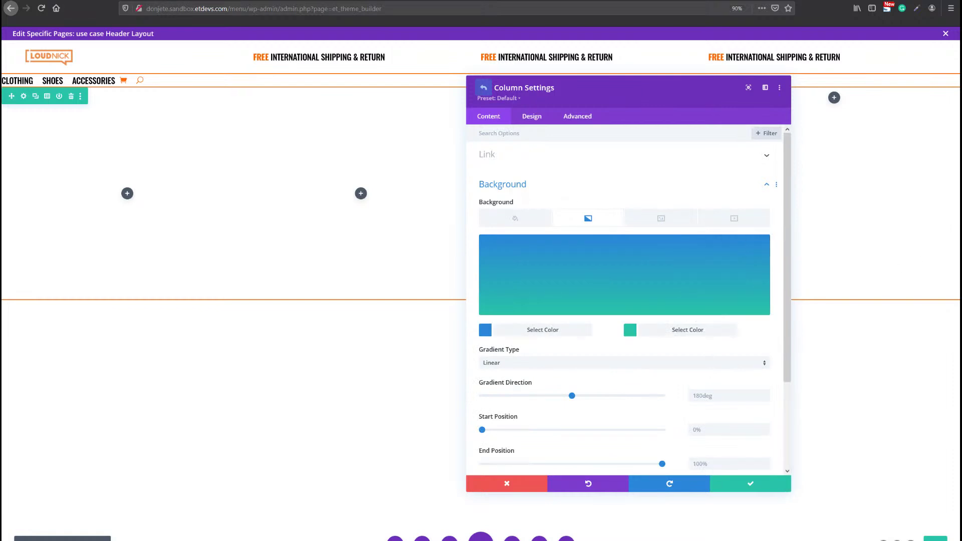
pyautogui.click(556, 332)
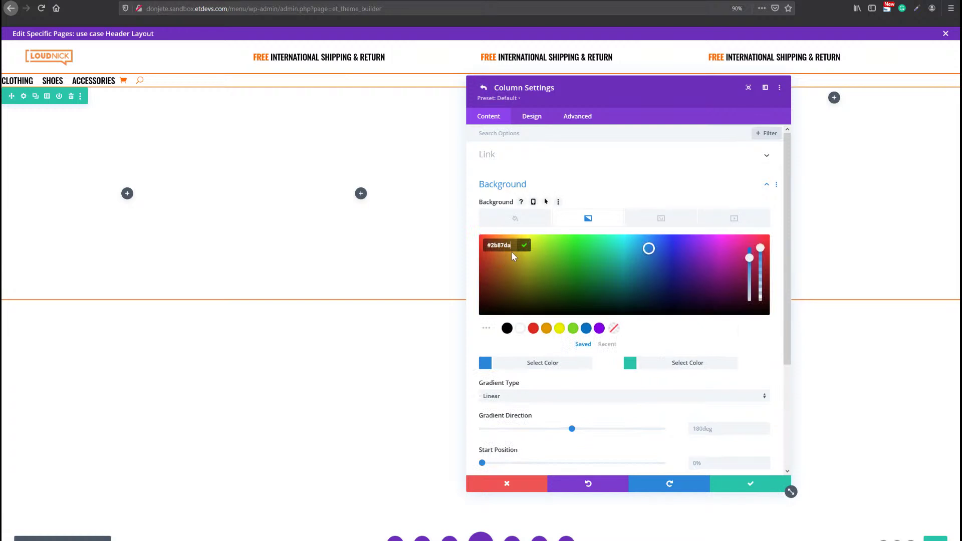
pyautogui.click(512, 252)
pyautogui.hotkey('ctrl', 'a')
pyautogui.write('rgba(0,0,0,0.08)')
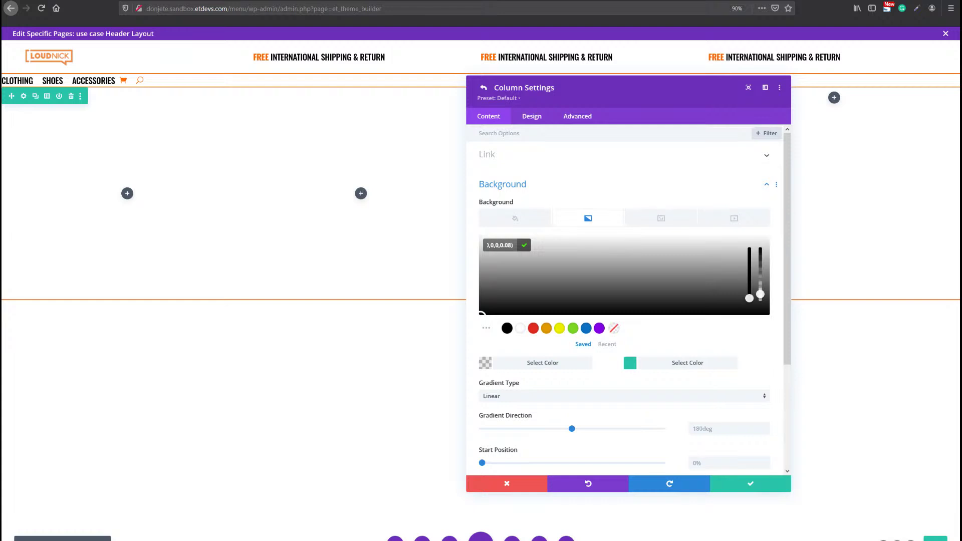
# Set the third column's second gradient color to #0a0a0a and place the gradient above the background image.
pyautogui.click(660, 366)
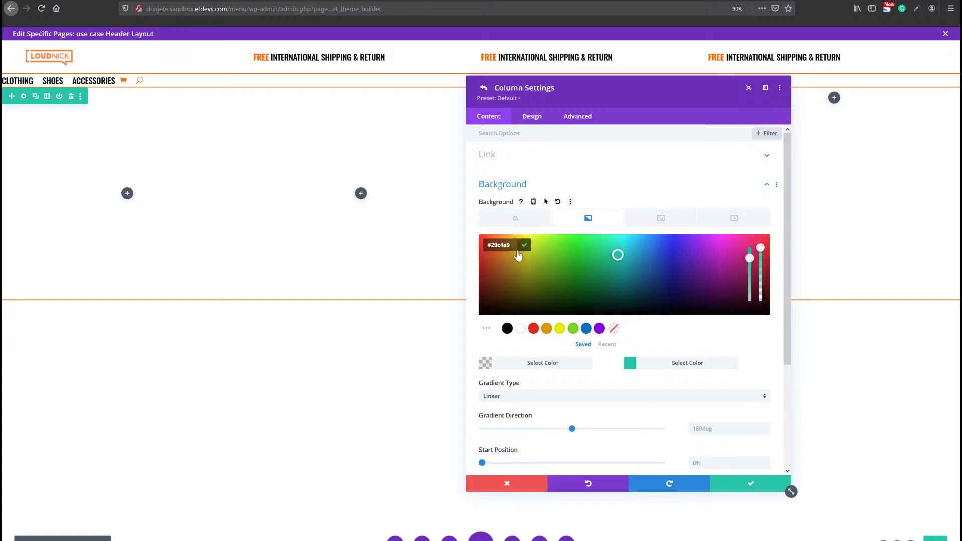
pyautogui.tripleClick(510, 245)
pyautogui.write('#0a0a0a')
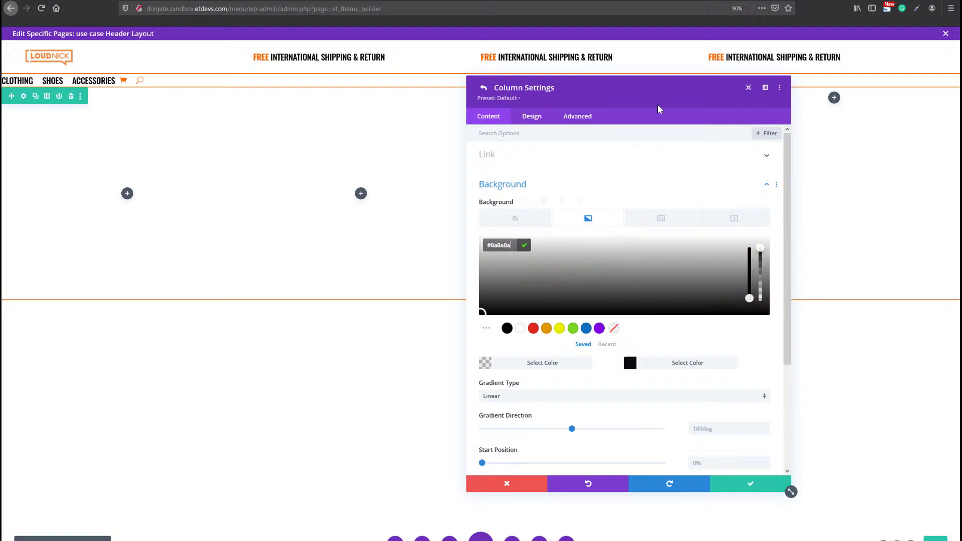
pyautogui.moveTo(649, 92); pyautogui.dragTo(440, 88)
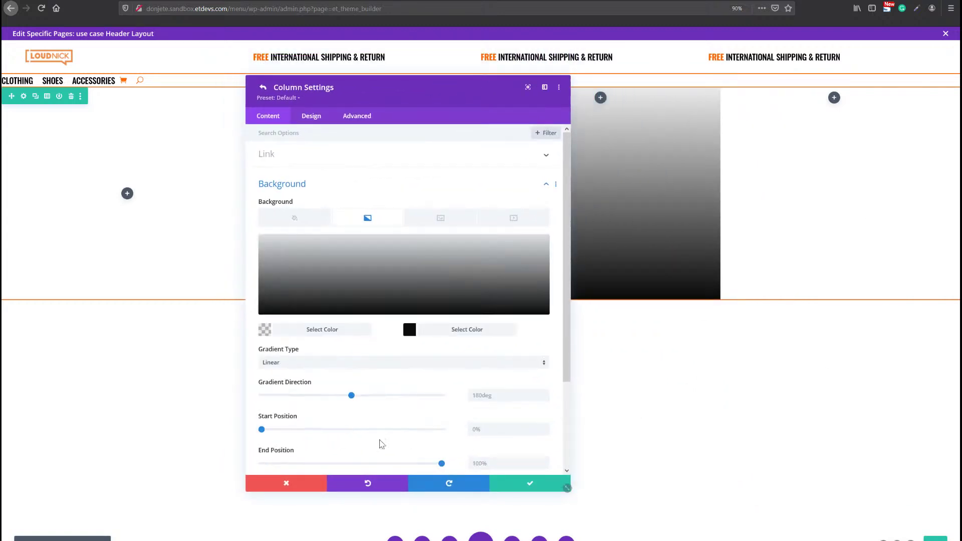
pyautogui.scroll(-2, 393, 311)
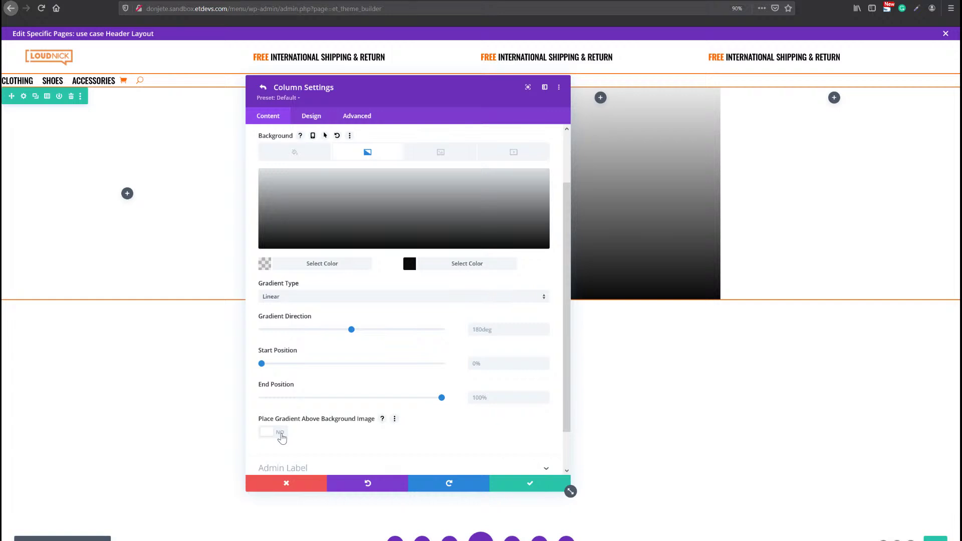
pyautogui.click(280, 436)
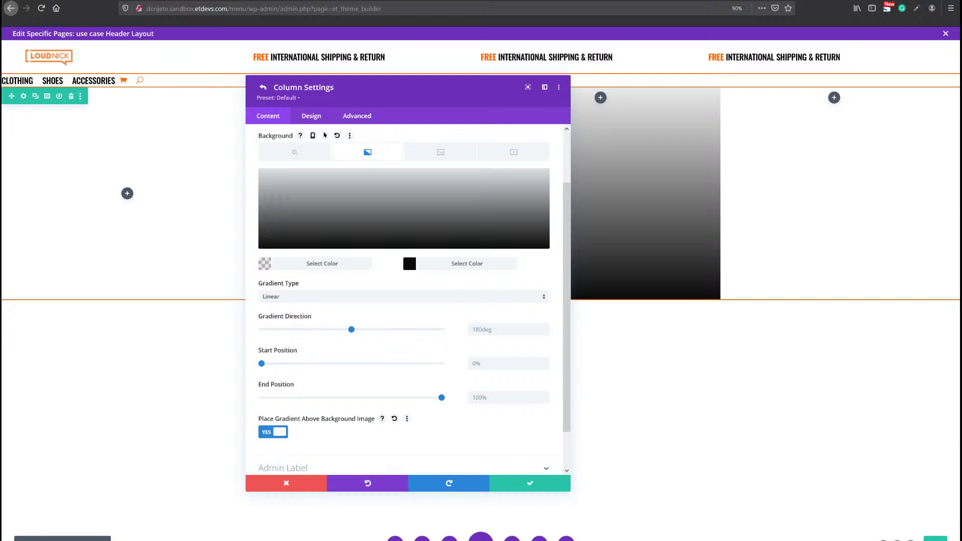
# Add influencer-01.jpg from the media library as the third column's background image.
pyautogui.click(441, 152)
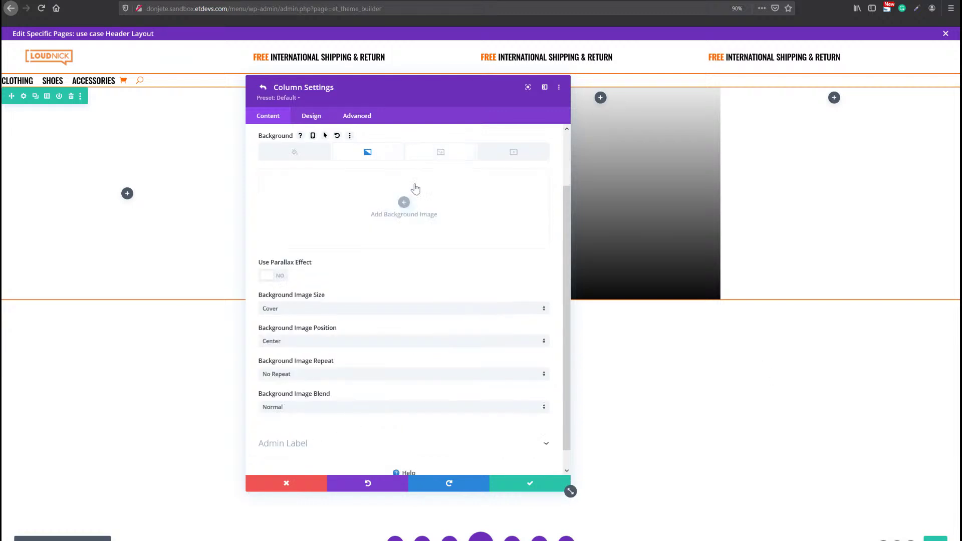
pyautogui.click(380, 223)
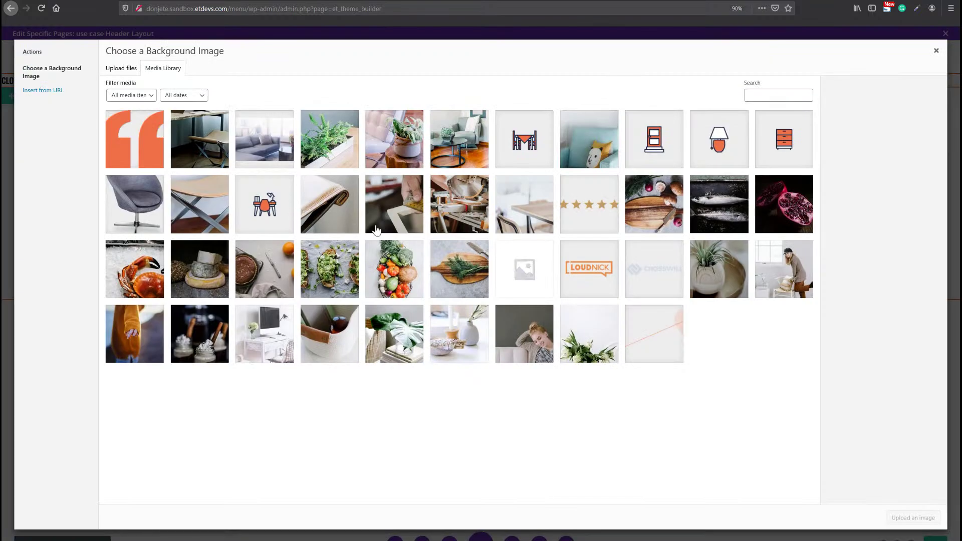
pyautogui.click(775, 291)
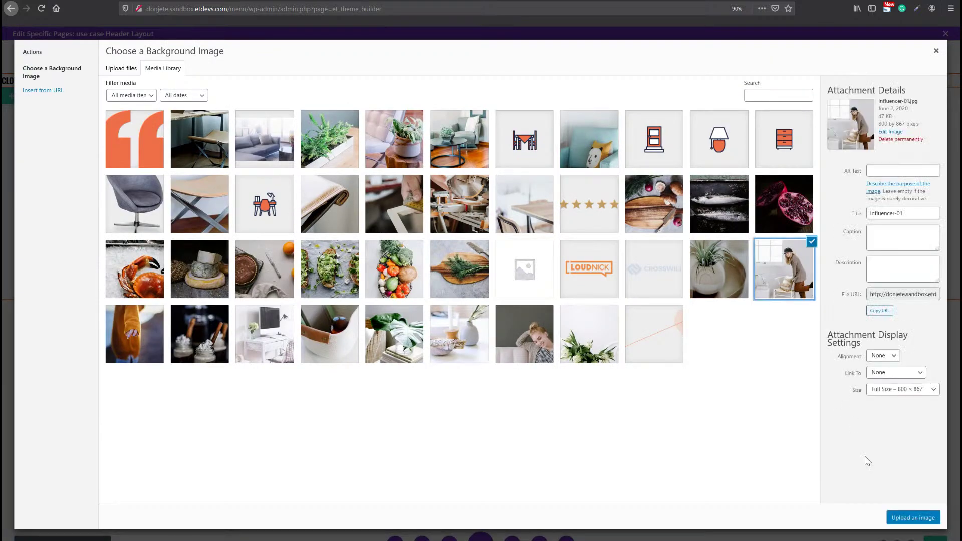
pyautogui.click(915, 518)
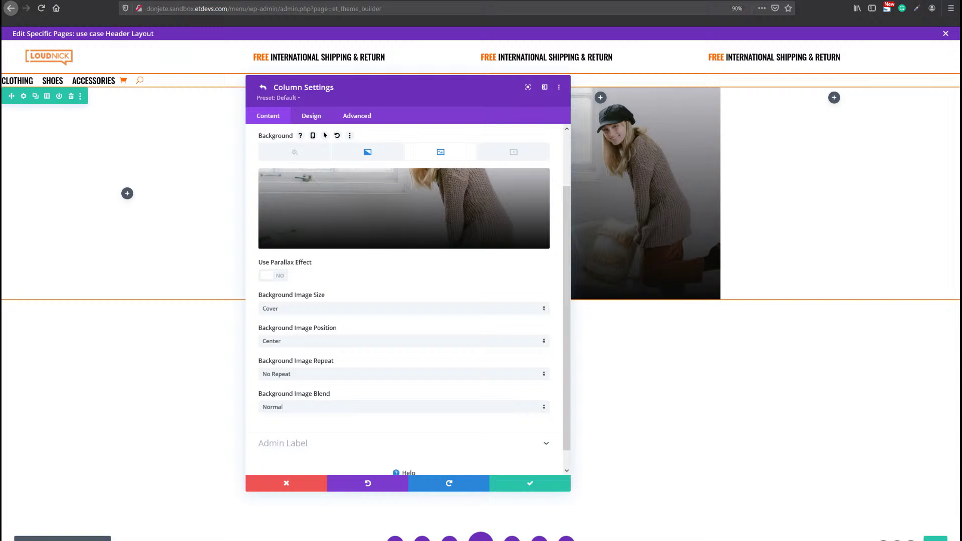
# Add the custom CSS "margin-right: 10px !important;" to the third column's main element and save the column settings.
pyautogui.click(356, 115)
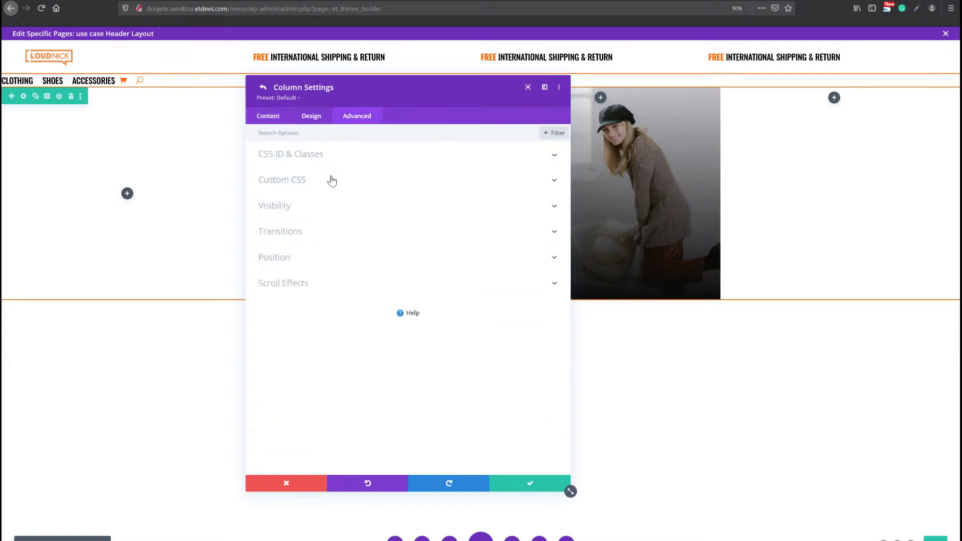
pyautogui.click(329, 180)
pyautogui.click(360, 253)
pyautogui.write('margin-right: 10px !important;')
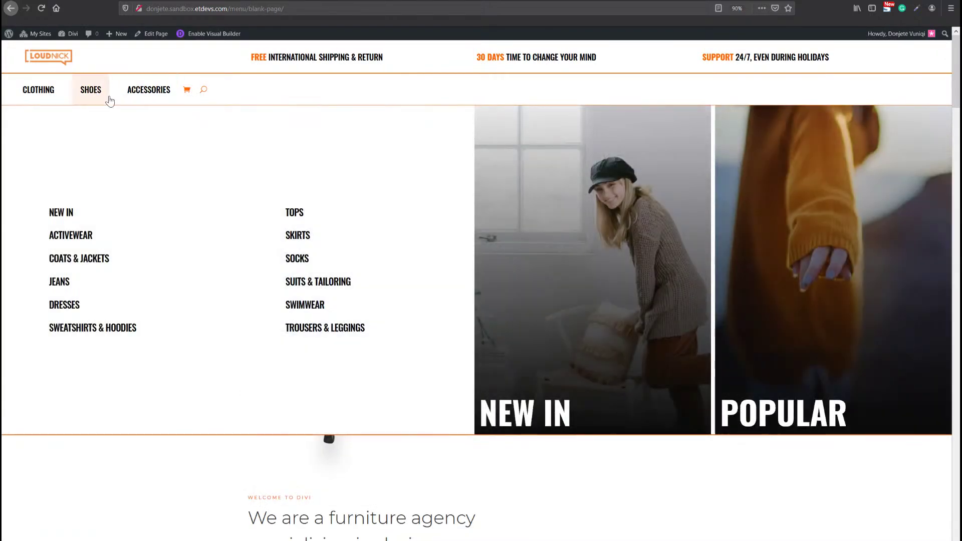
pyautogui.moveTo(109, 100)
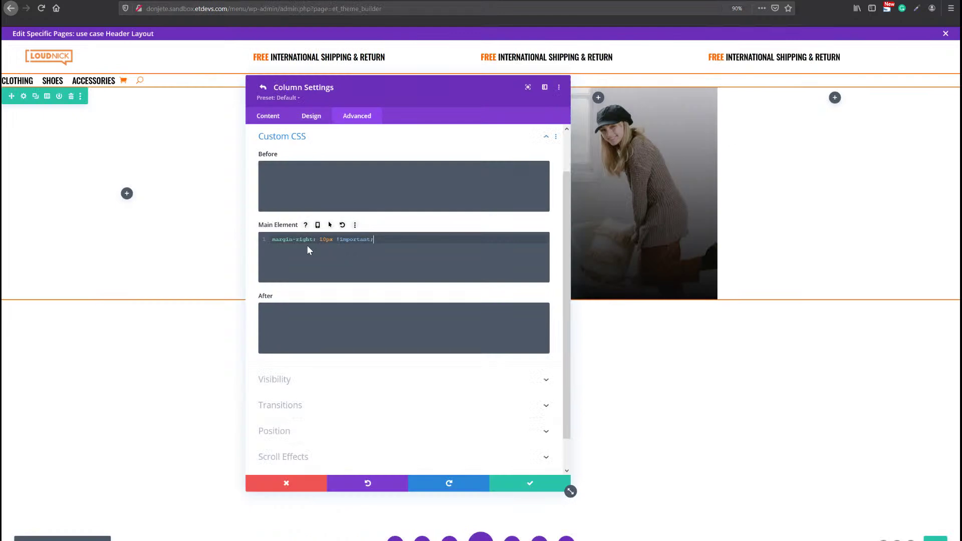
pyautogui.click(336, 239)
pyautogui.click(516, 484)
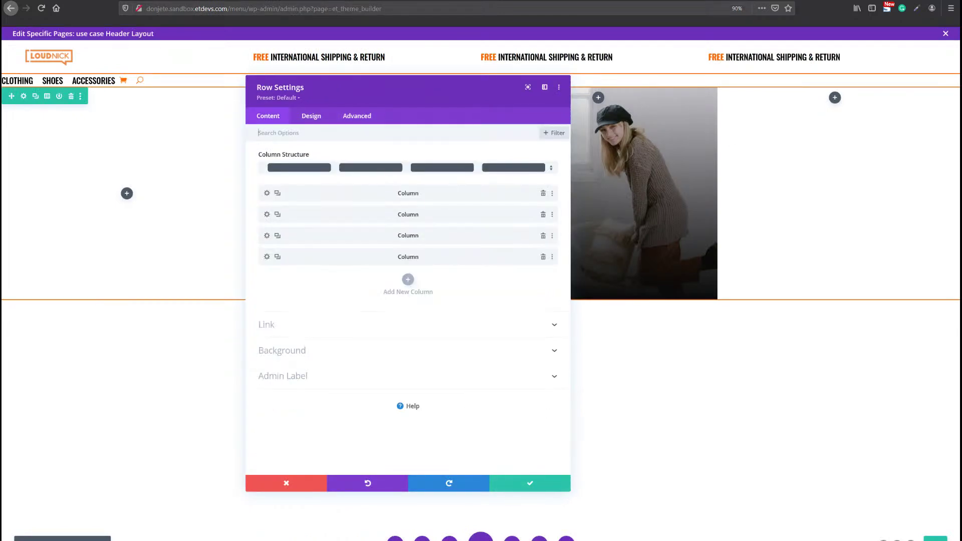
# Disable the third column on phone and tablet, and save the column settings.
pyautogui.click(267, 235)
pyautogui.click(350, 117)
pyautogui.click(327, 206)
pyautogui.click(266, 255)
pyautogui.click(263, 240)
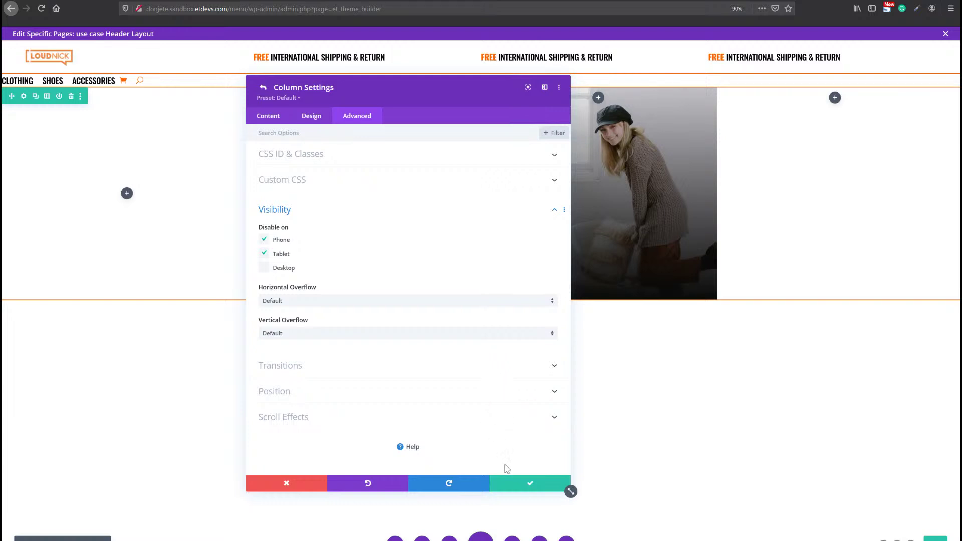
pyautogui.click(510, 485)
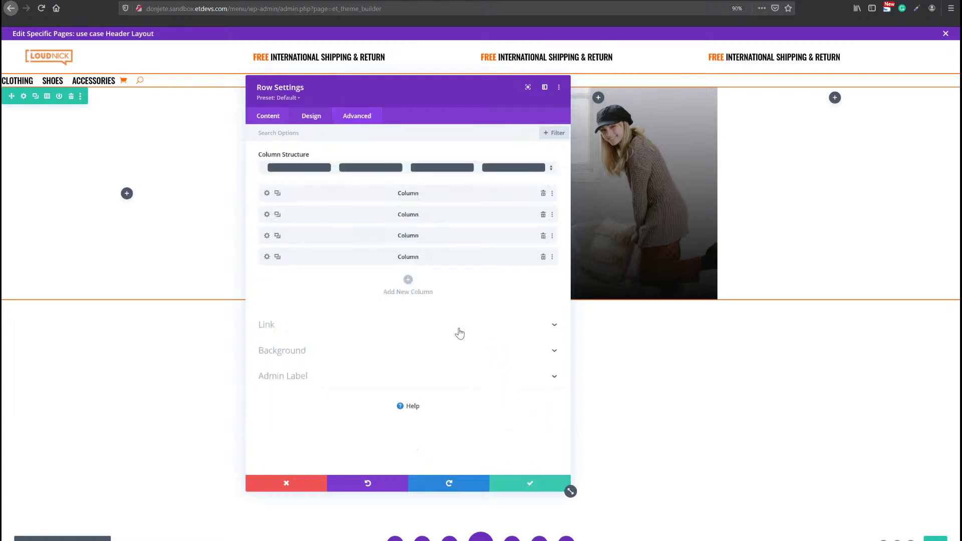
# Delete the row's fourth column and replace it with a duplicate of the third column.
pyautogui.click(543, 257)
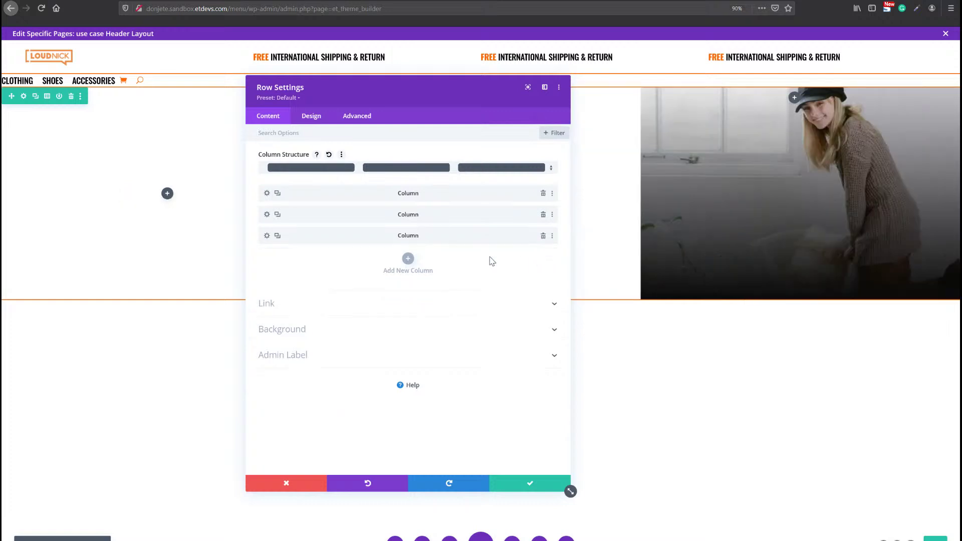
pyautogui.click(279, 236)
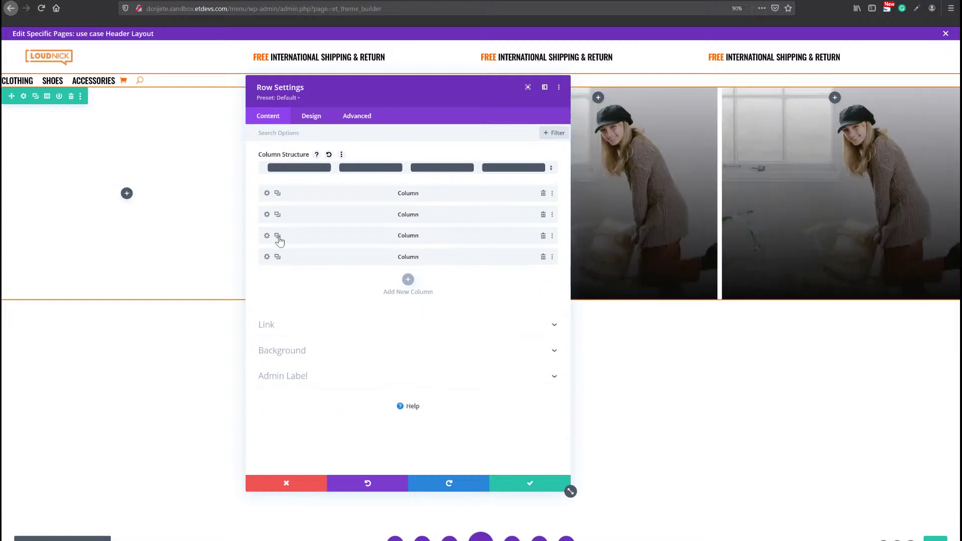
pyautogui.moveTo(252, 135); pyautogui.dragTo(384, 116)
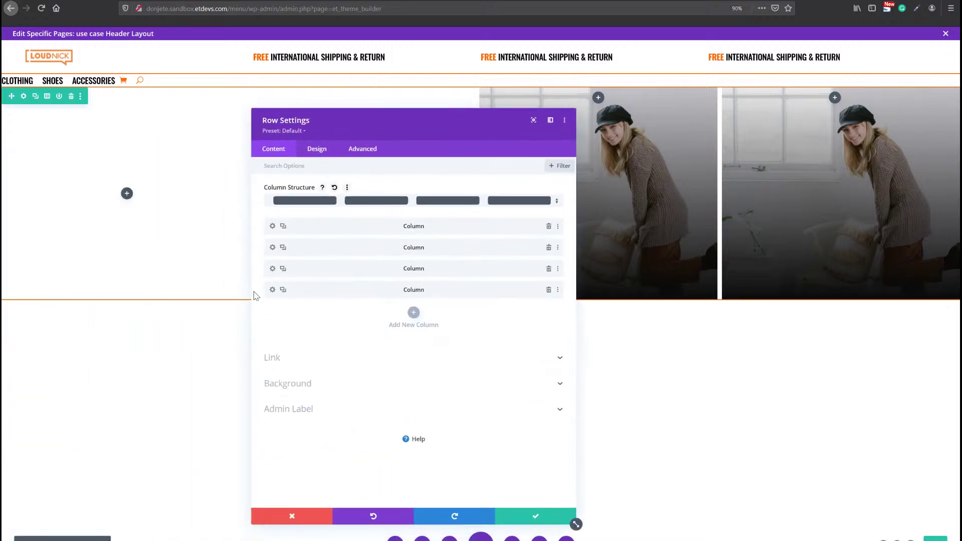
# Remove the main element custom CSS from the duplicated fourth column.
pyautogui.click(272, 289)
pyautogui.click(363, 150)
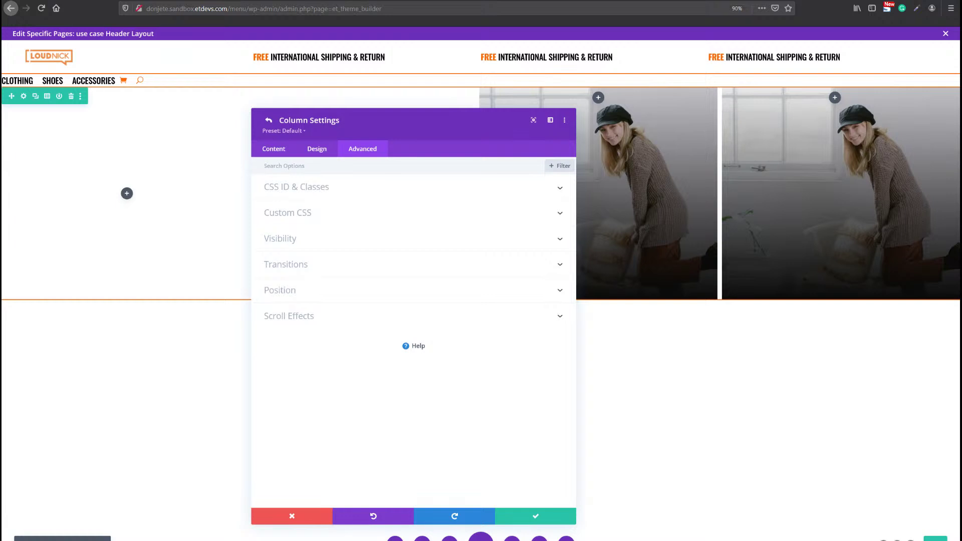
pyautogui.click(335, 214)
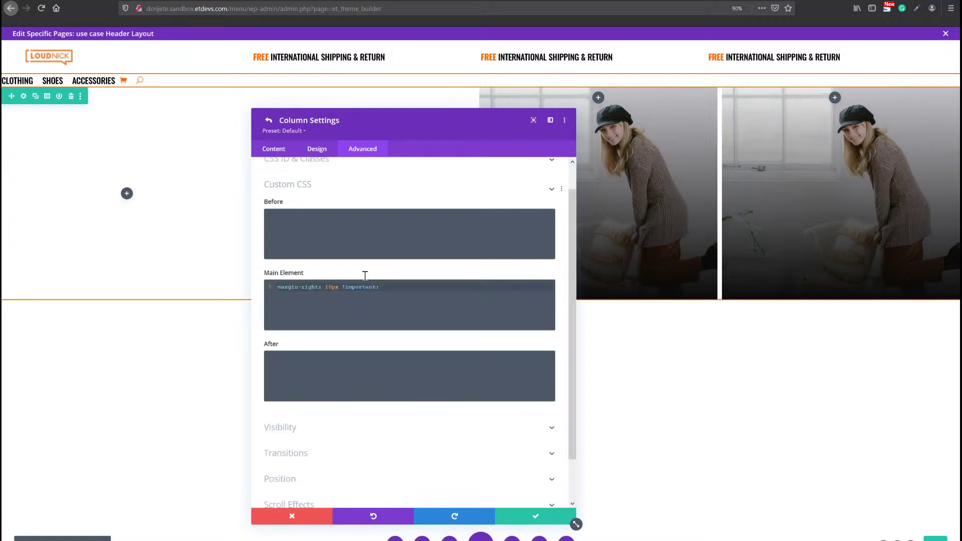
pyautogui.click(358, 288)
pyautogui.hotkey('ctrl', 'a')
pyautogui.press('BackSpace')
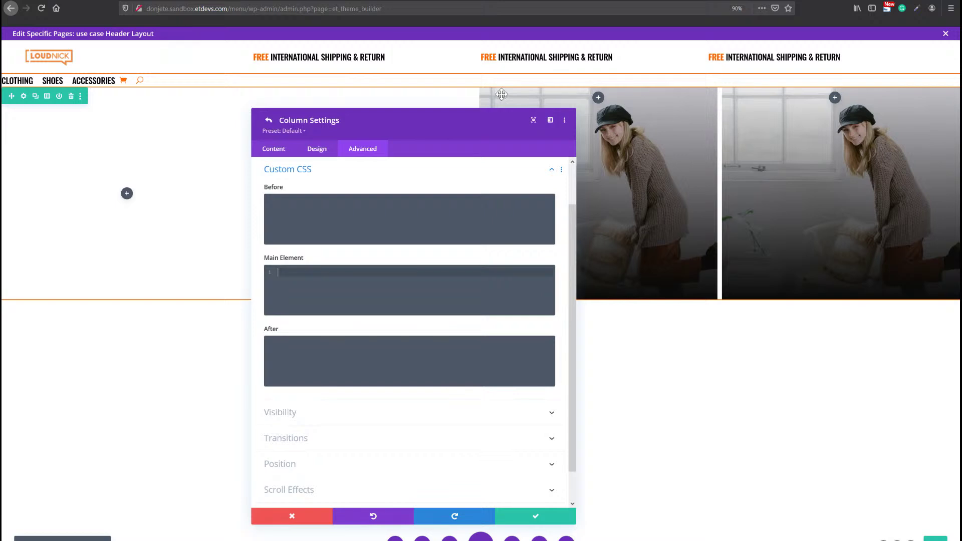
# Replace the fourth column's background image with influencer-39-1.jpg and save the column and row settings.
pyautogui.click(271, 150)
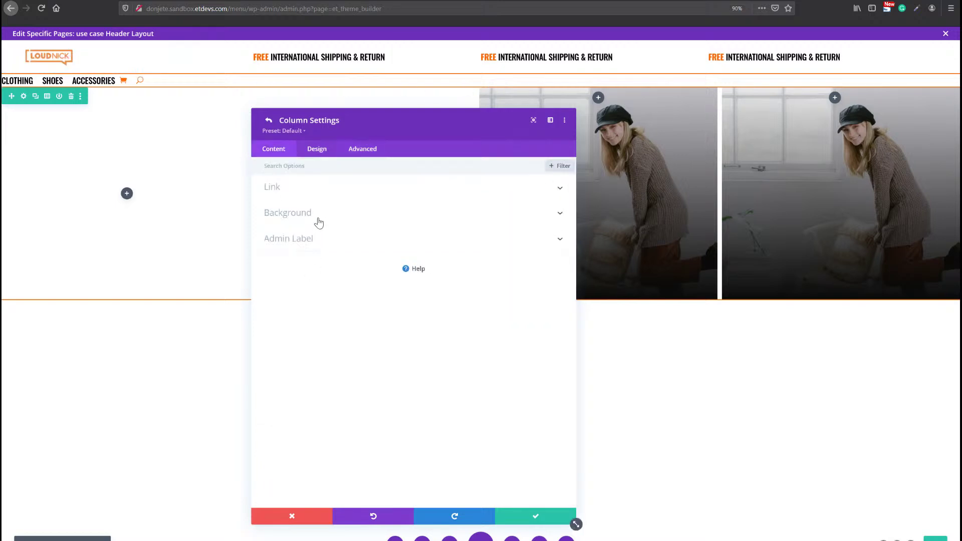
pyautogui.click(318, 221)
pyautogui.click(428, 247)
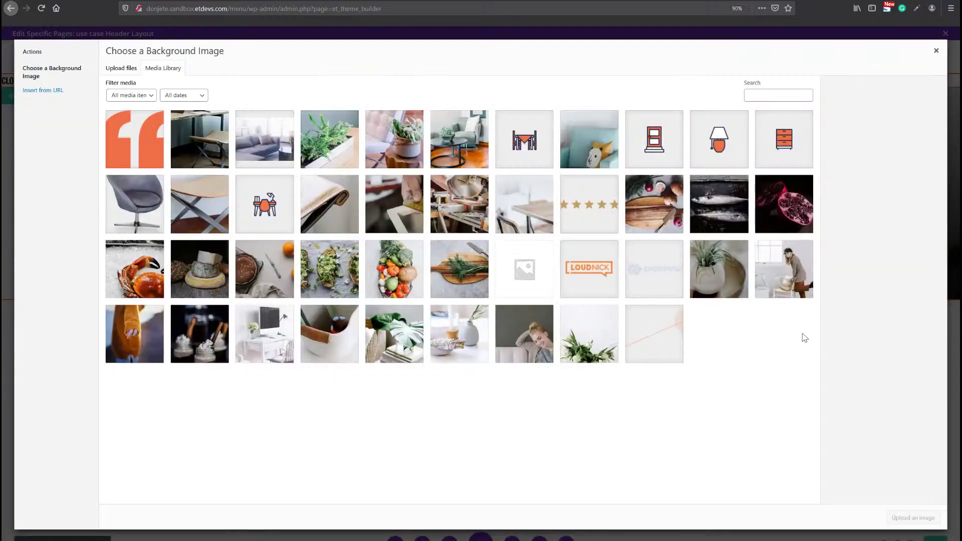
pyautogui.click(115, 342)
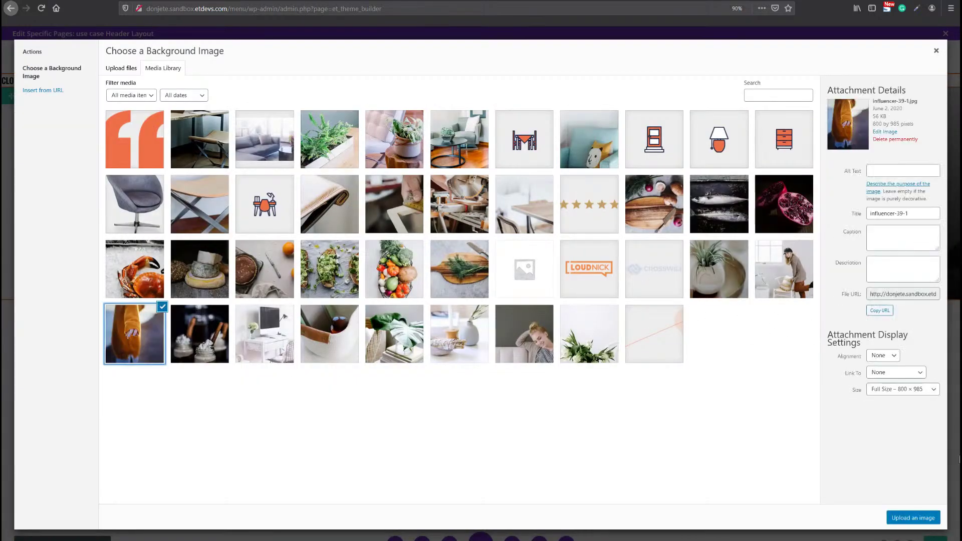
pyautogui.click(918, 518)
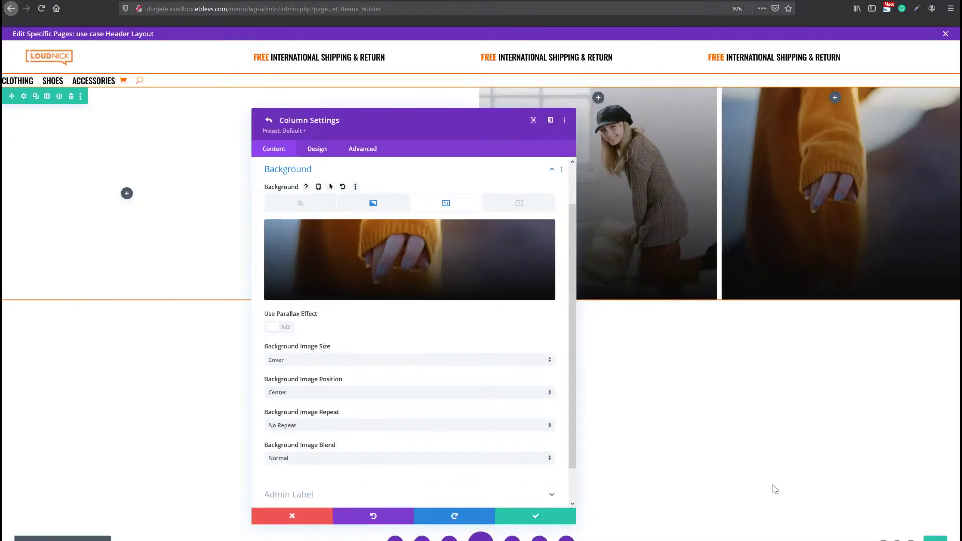
pyautogui.click(524, 511)
pyautogui.click(536, 517)
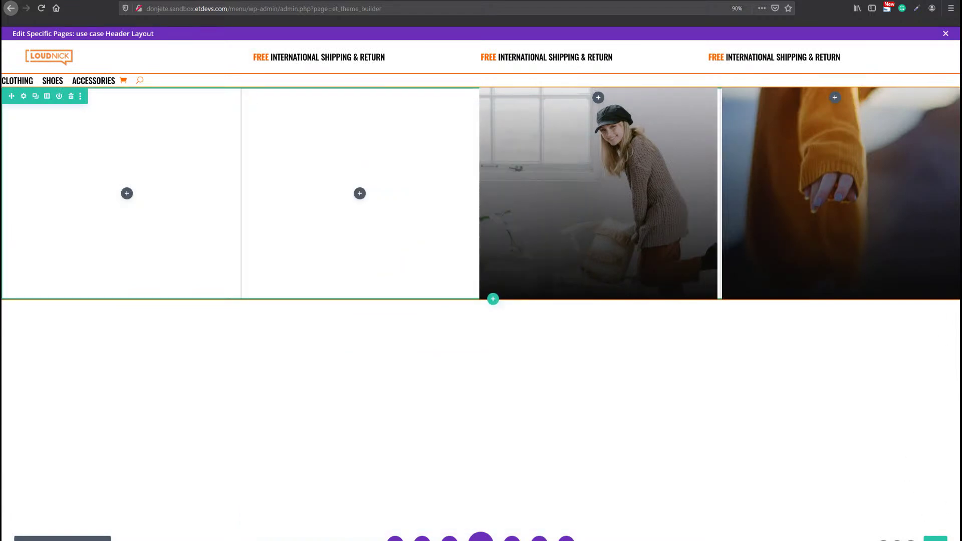
# Insert a Text module in the row's first column and replace its placeholder body with "New in".
pyautogui.click(126, 194)
pyautogui.write('text')
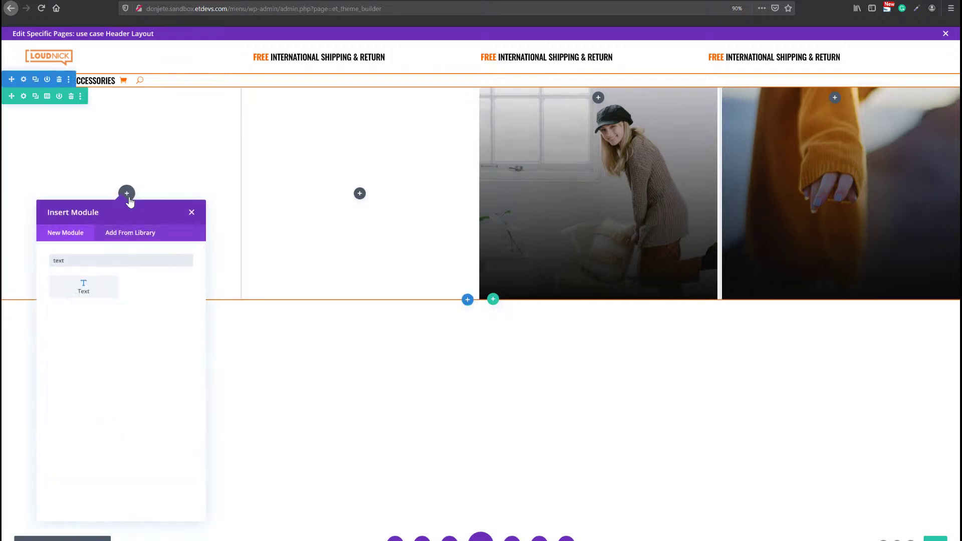
pyautogui.press('Return')
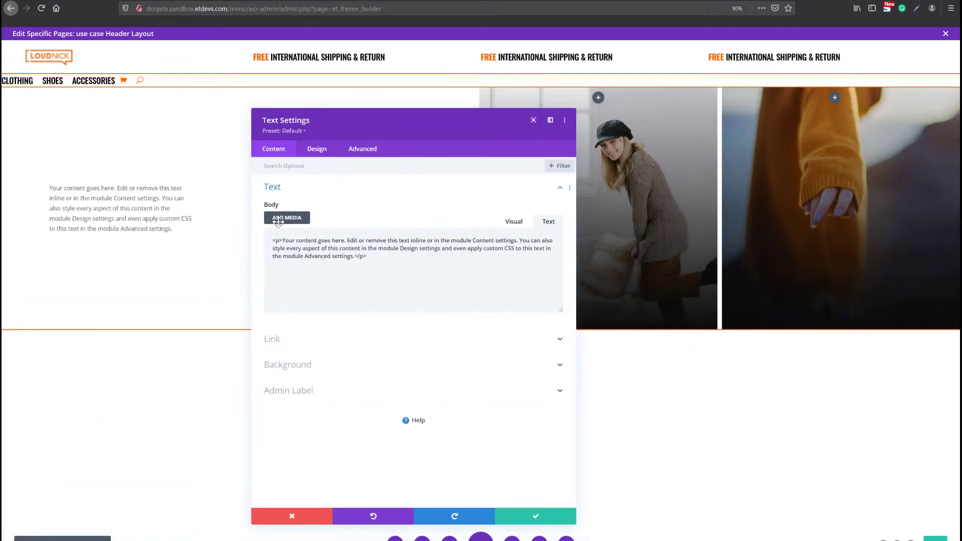
pyautogui.click(512, 222)
pyautogui.tripleClick(404, 277)
pyautogui.press('BackSpace')
pyautogui.write('New in')
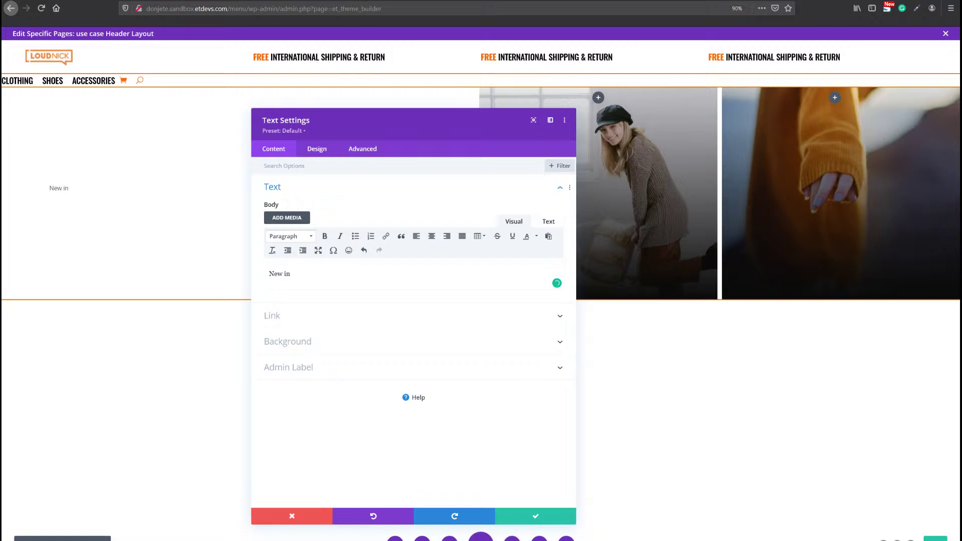
# Set the "New in" text module's link URL to "#".
pyautogui.tripleClick(286, 273)
pyautogui.click(300, 314)
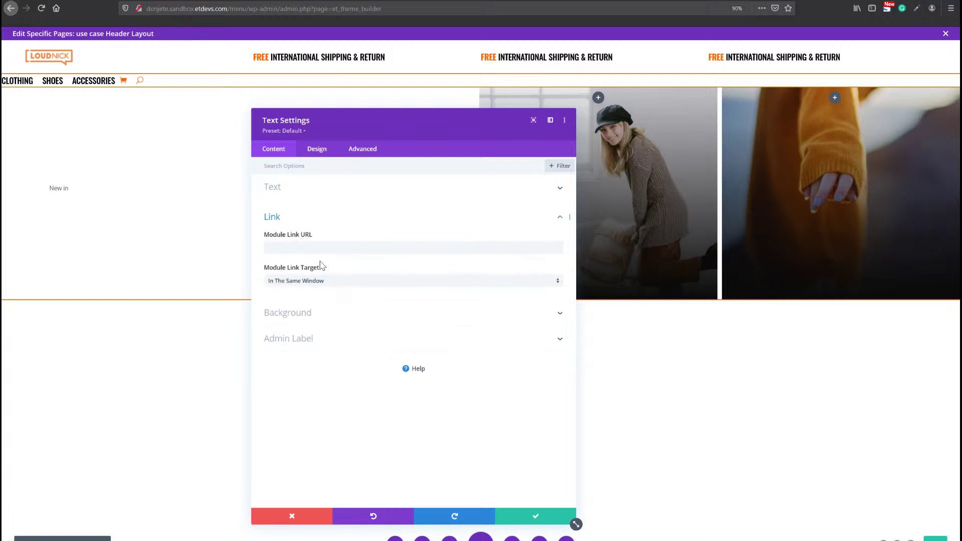
pyautogui.write('#')
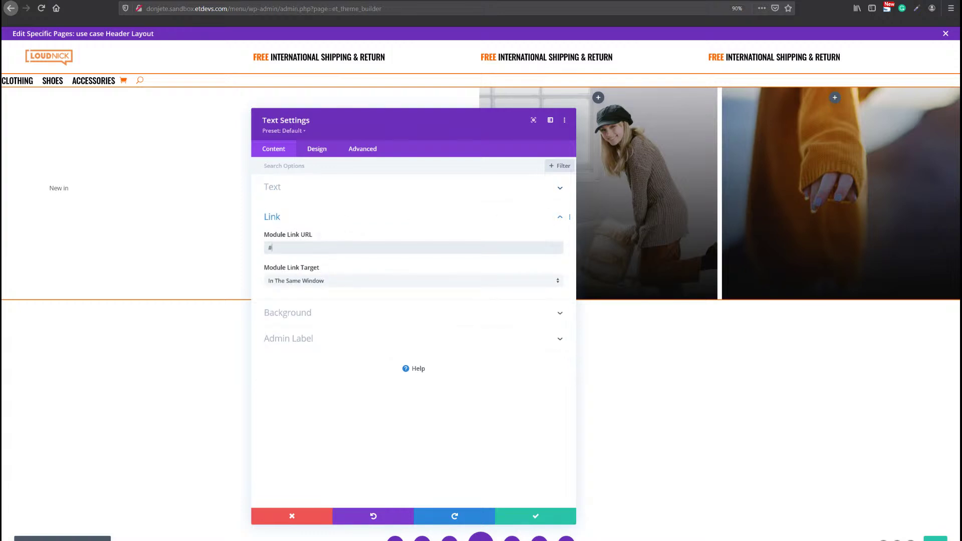
# Style the "New in" text with the Oswald font, uppercase style and text color #000000.
pyautogui.click(317, 149)
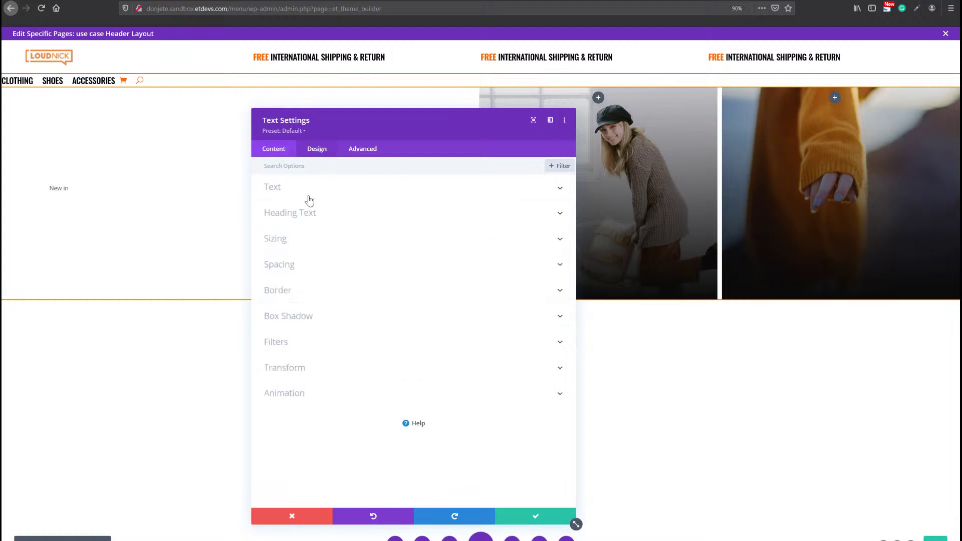
pyautogui.click(308, 198)
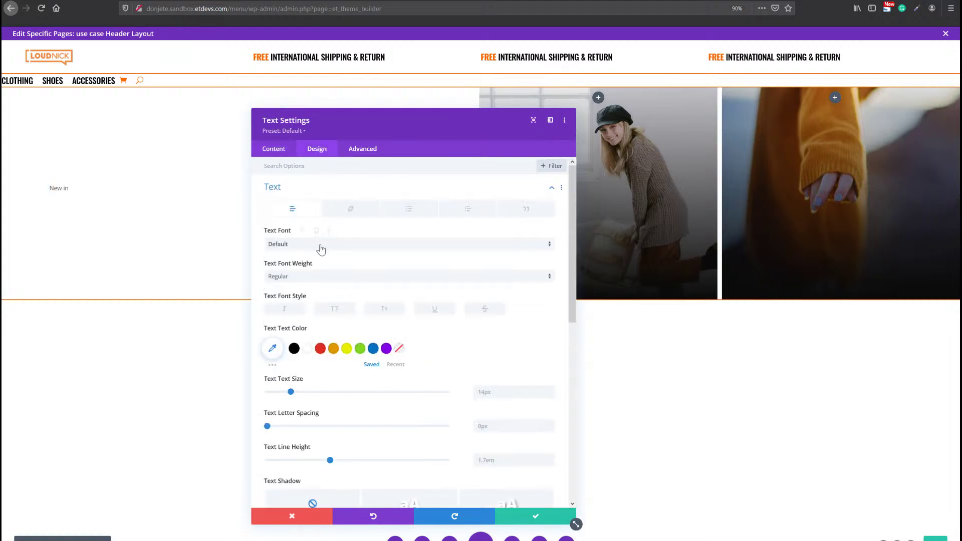
pyautogui.click(321, 249)
pyautogui.click(371, 111)
pyautogui.click(335, 309)
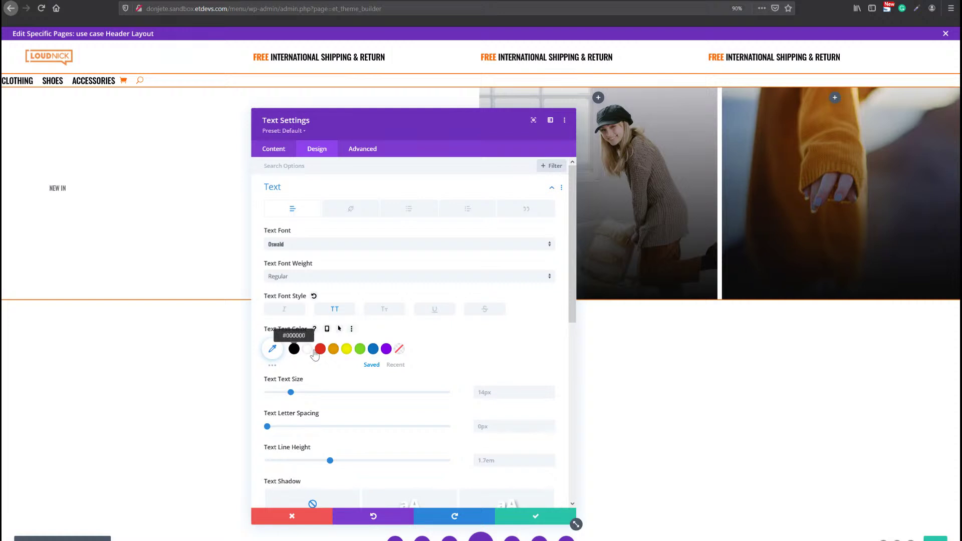
pyautogui.click(294, 350)
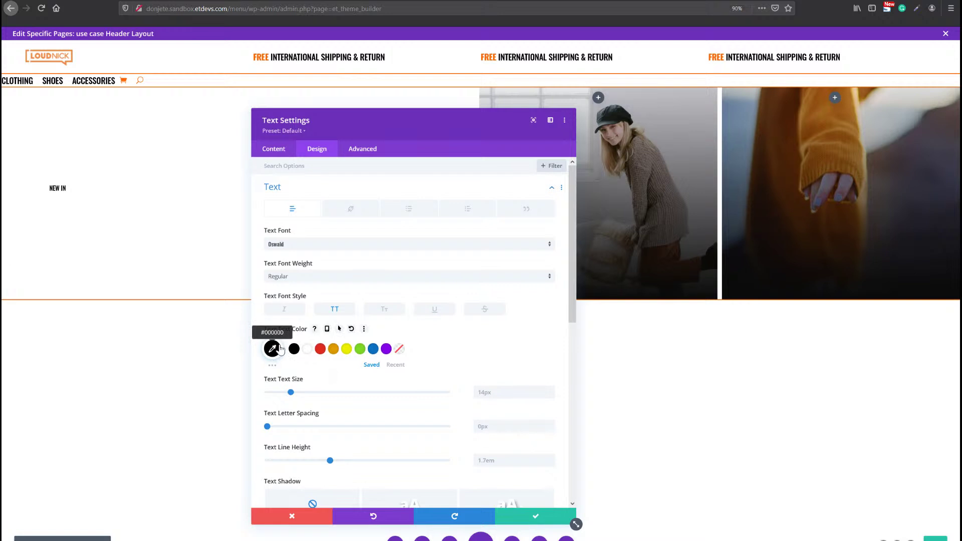
# Set the "New in" text size to 22px on desktop and 18px on tablet, and override the phone size separately.
pyautogui.click(518, 392)
pyautogui.write('22')
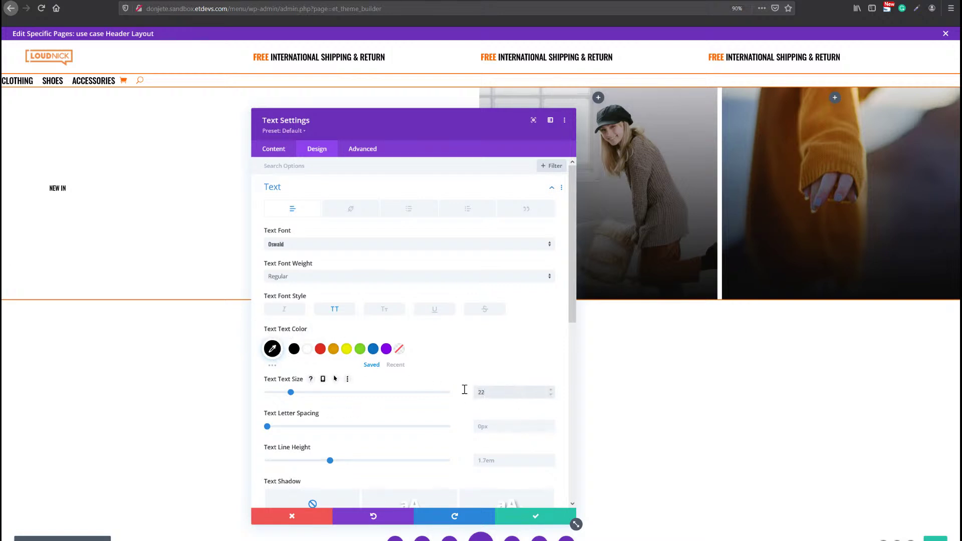
pyautogui.click(322, 379)
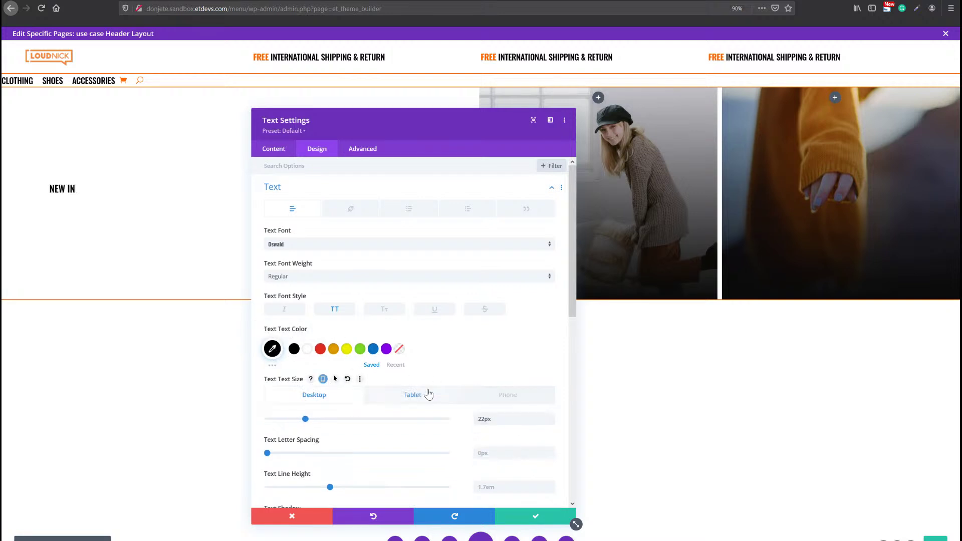
pyautogui.click(429, 394)
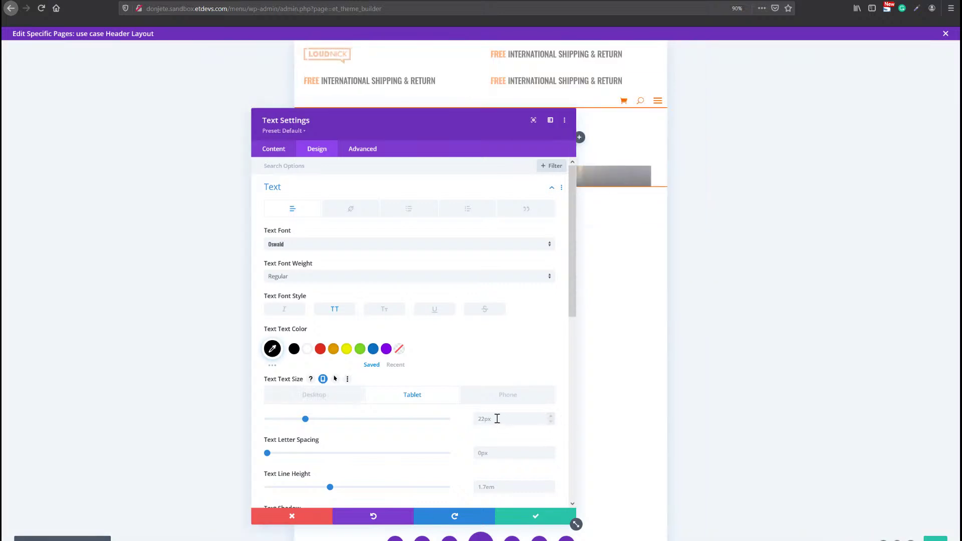
pyautogui.click(496, 419)
pyautogui.write('18')
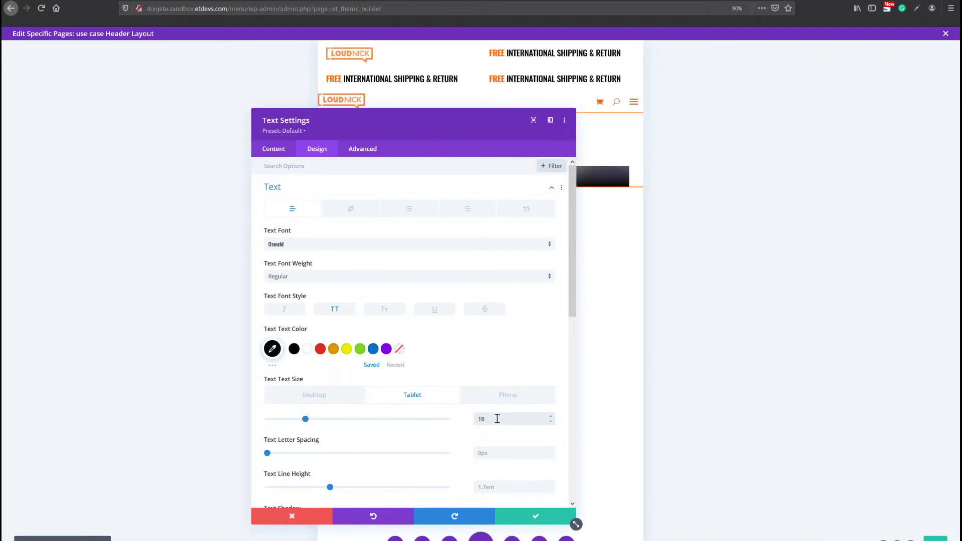
pyautogui.click(498, 399)
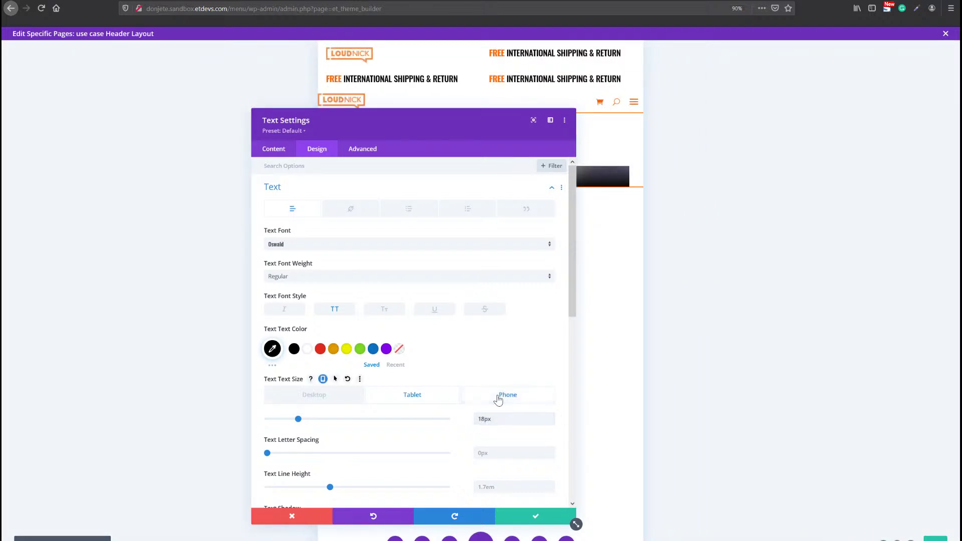
pyautogui.click(498, 400)
pyautogui.click(509, 420)
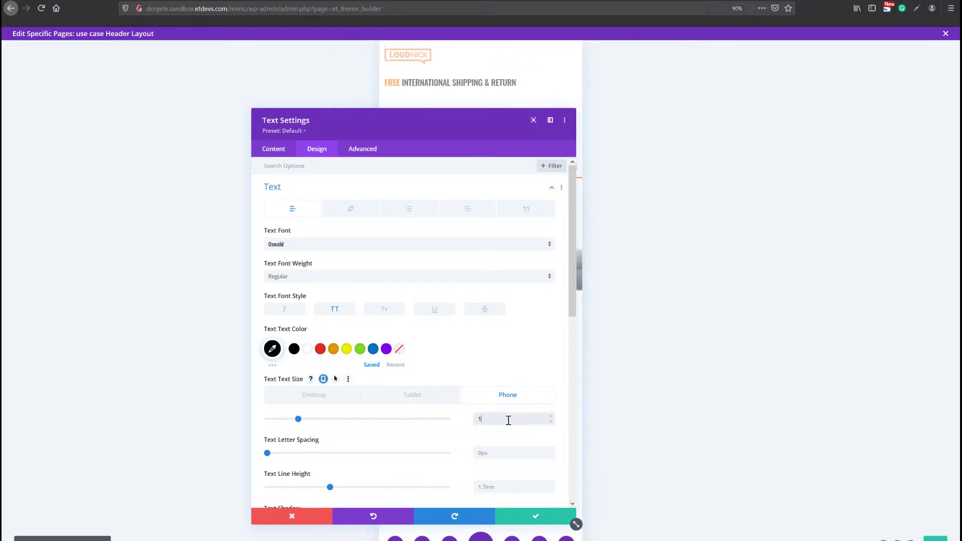
pyautogui.click(314, 397)
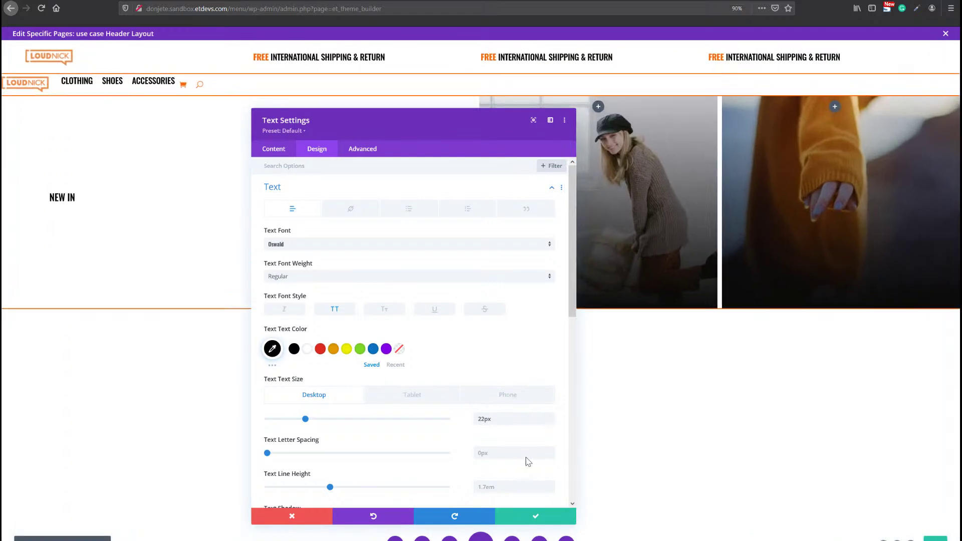
# Set the "New in" text's letter spacing to -0.6px and line height to 2.4em.
pyautogui.click(522, 449)
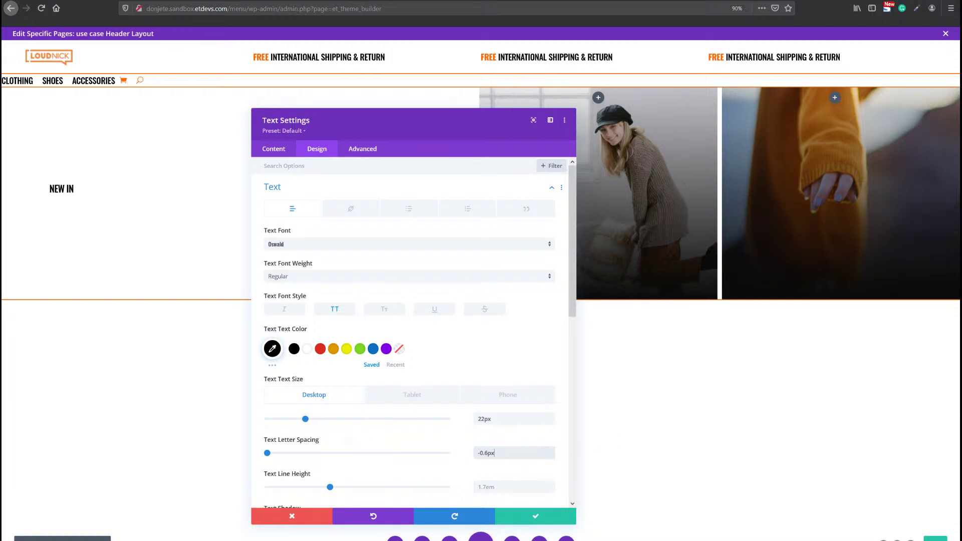
pyautogui.scroll(-2, 511, 366)
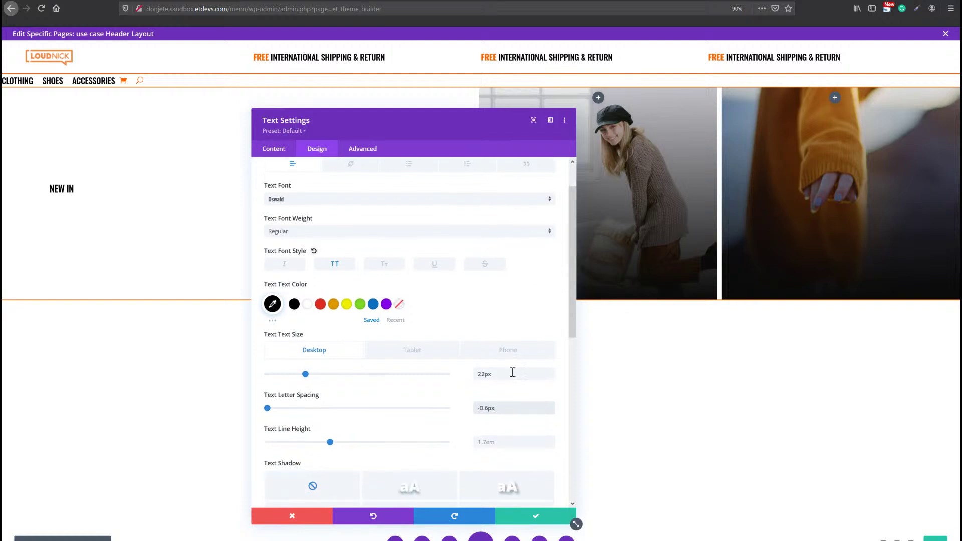
pyautogui.click(516, 421)
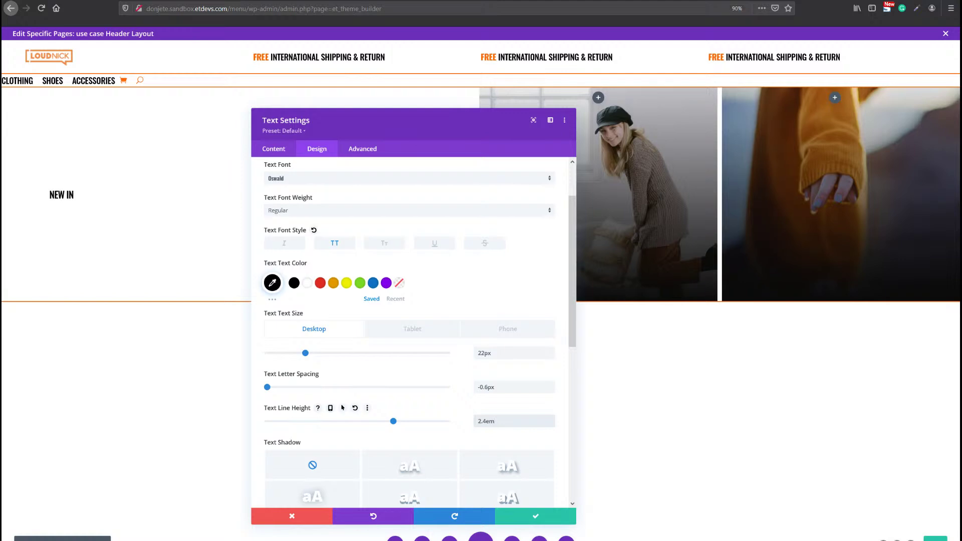
pyautogui.scroll(-6, 355, 308)
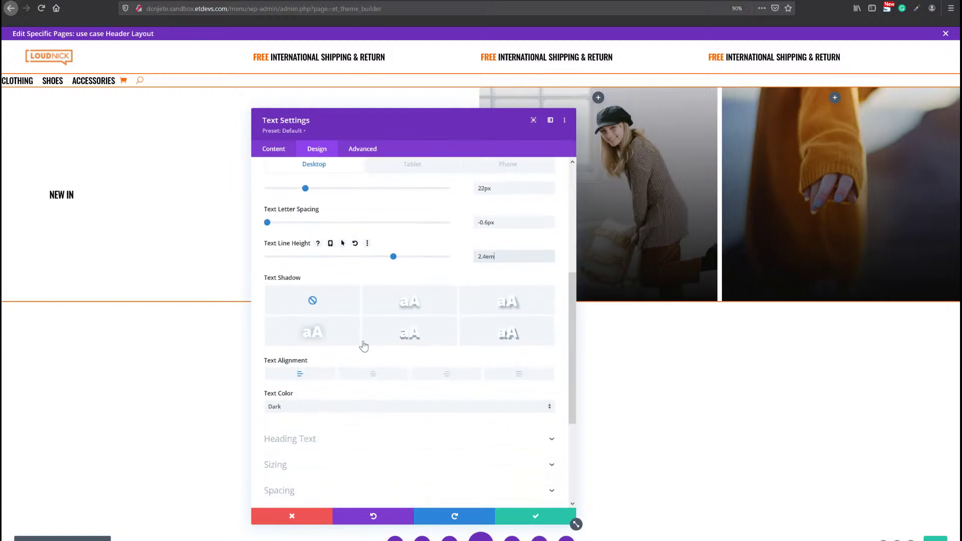
pyautogui.click(314, 397)
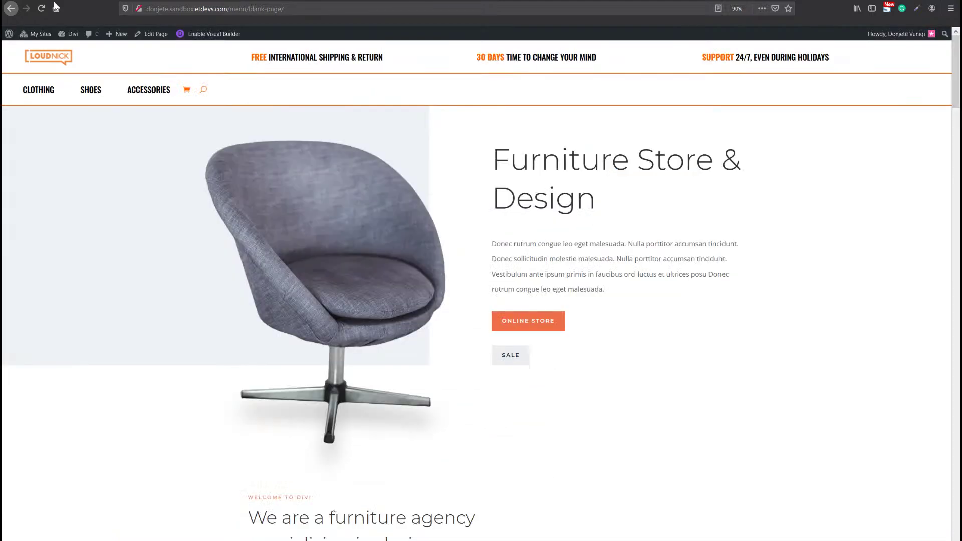
# Give the "New in" text module a bottom border 2px wide.
pyautogui.moveTo(40, 96)
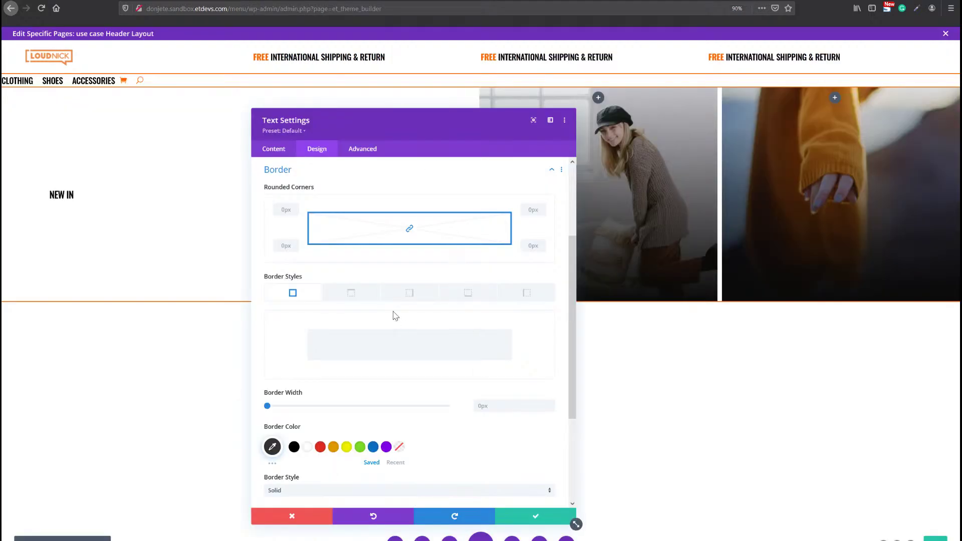
pyautogui.click(468, 293)
pyautogui.scroll(-2, 473, 311)
pyautogui.click(522, 307)
pyautogui.write('2')
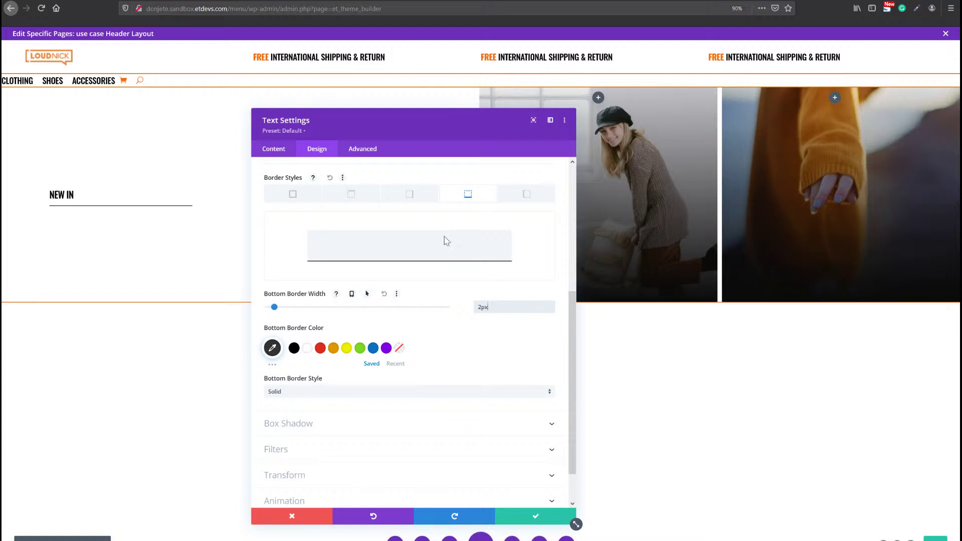
# Enable hover options for the bottom border color and make its desktop color fully transparent, rgba(51,51,51,0).
pyautogui.moveTo(337, 333)
pyautogui.click(356, 329)
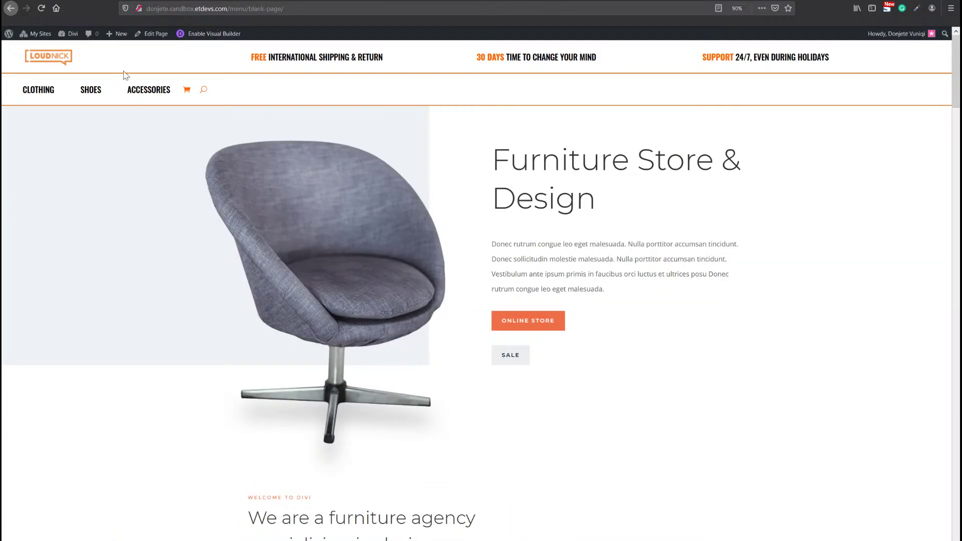
pyautogui.moveTo(90, 89)
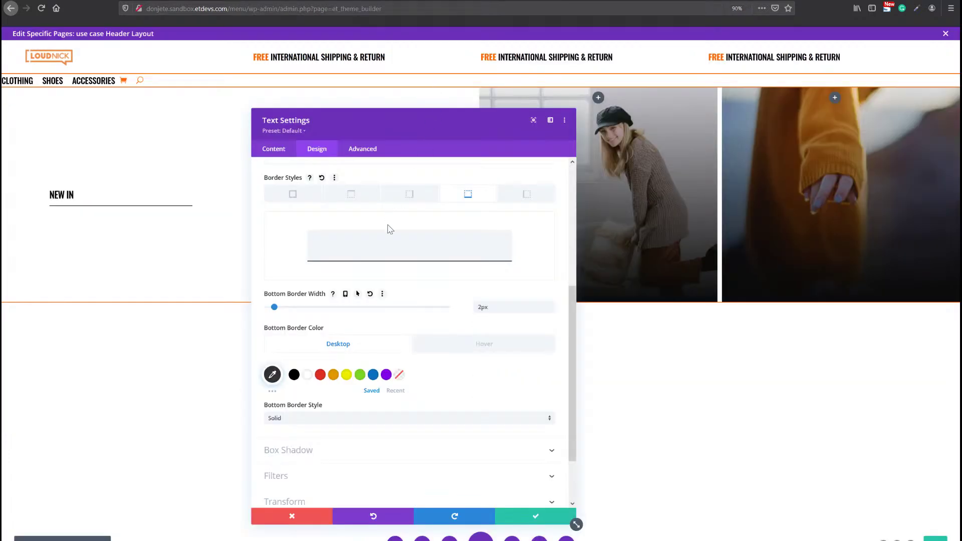
pyautogui.click(273, 375)
pyautogui.moveTo(398, 379); pyautogui.dragTo(401, 442)
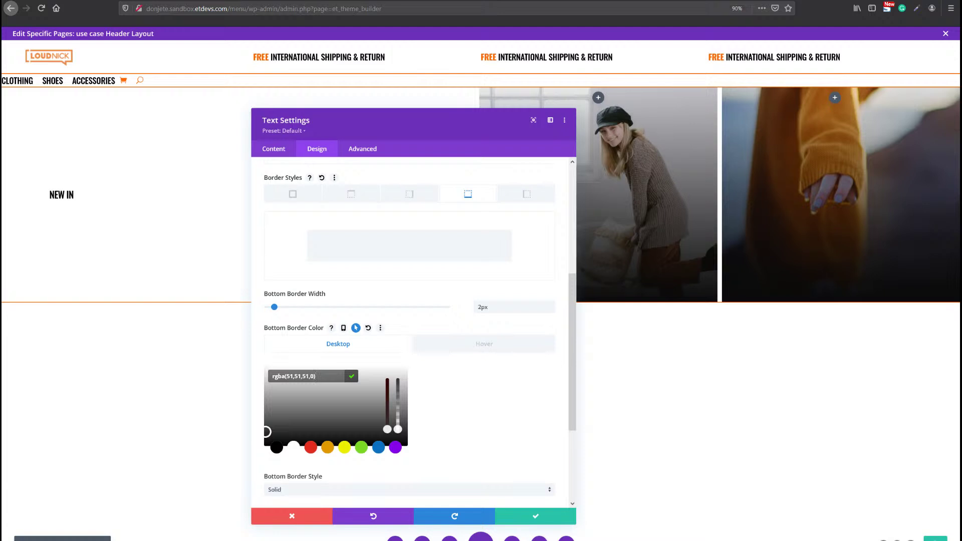
# Set the bottom border's hover color to #ff6600 and save the "New in" text module.
pyautogui.click(500, 347)
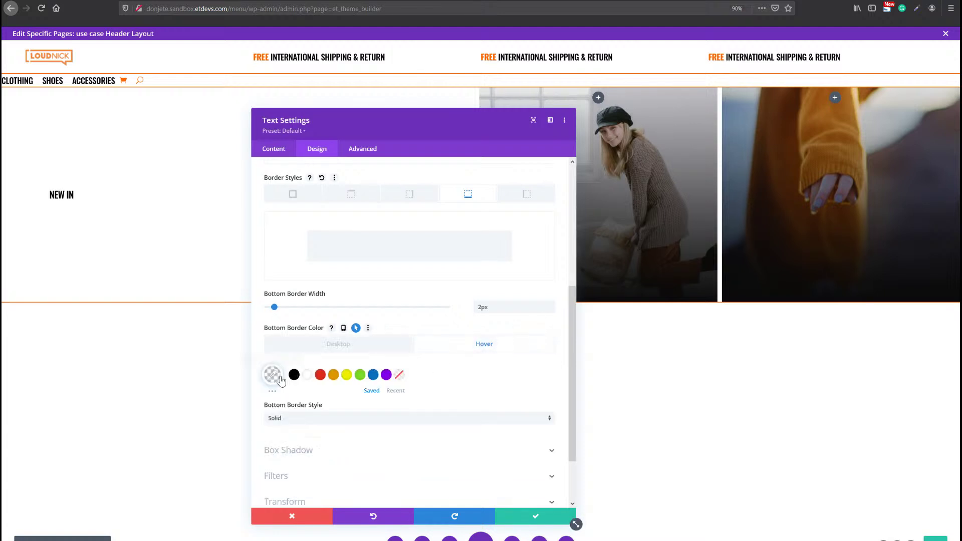
pyautogui.click(273, 376)
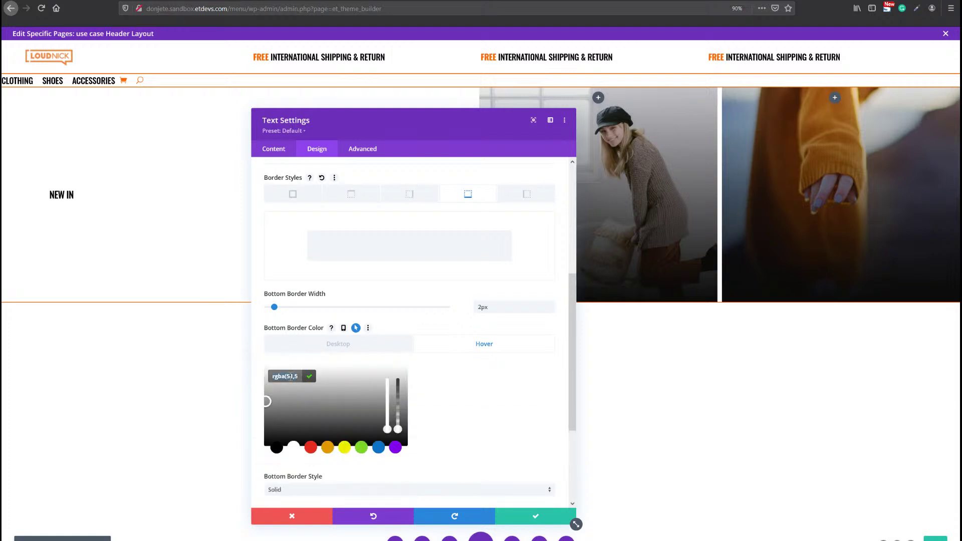
pyautogui.write('#ff6600')
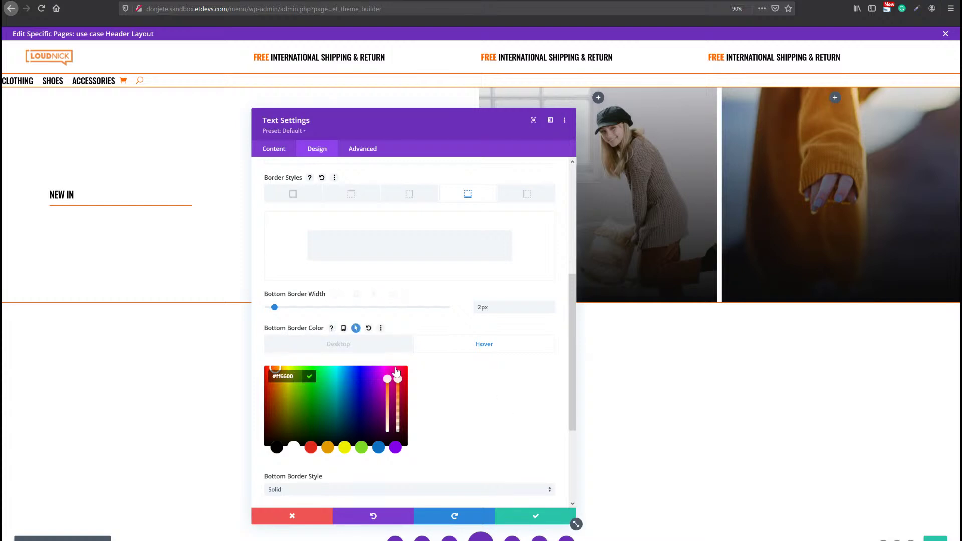
pyautogui.click(537, 514)
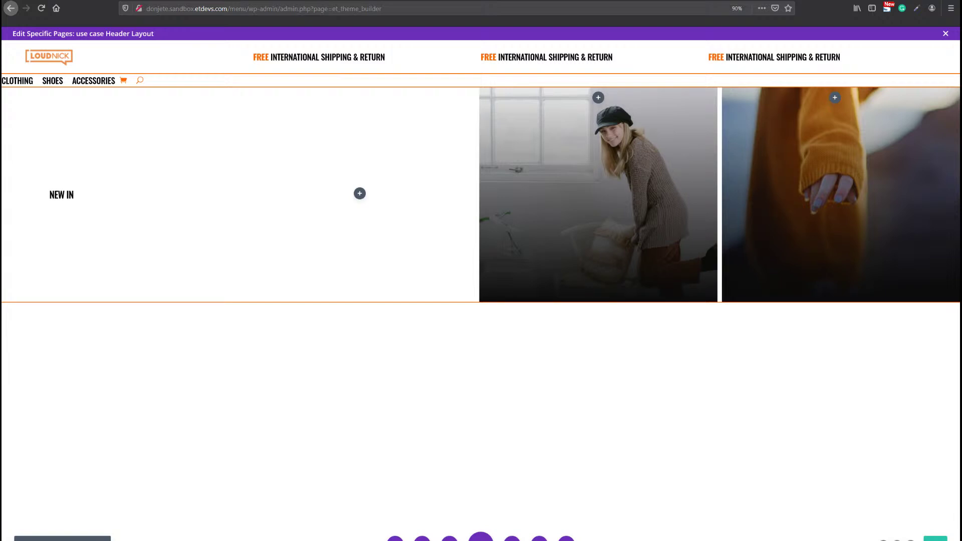
# Duplicate the "New in" text module five times within the first column.
pyautogui.moveTo(62, 191)
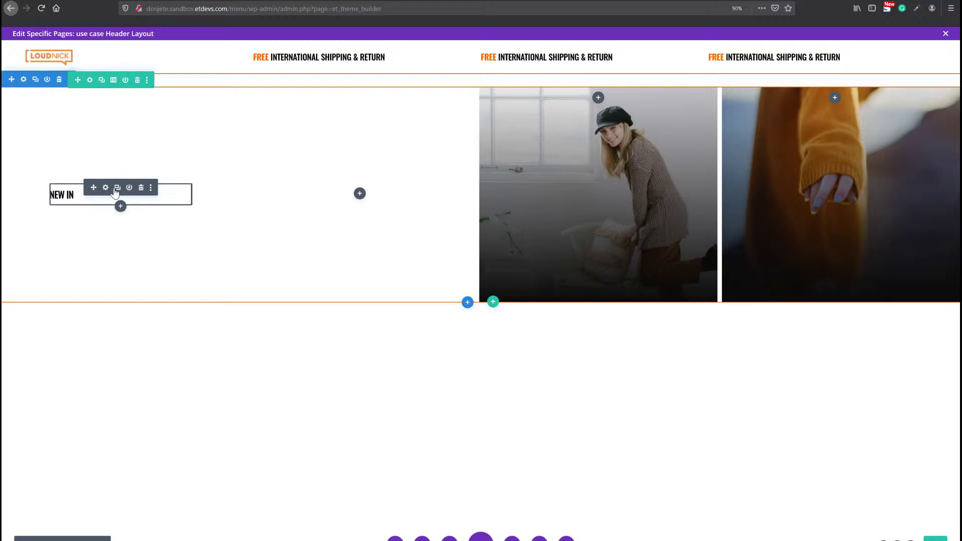
pyautogui.click(115, 190)
pyautogui.click(114, 190)
pyautogui.click(116, 190)
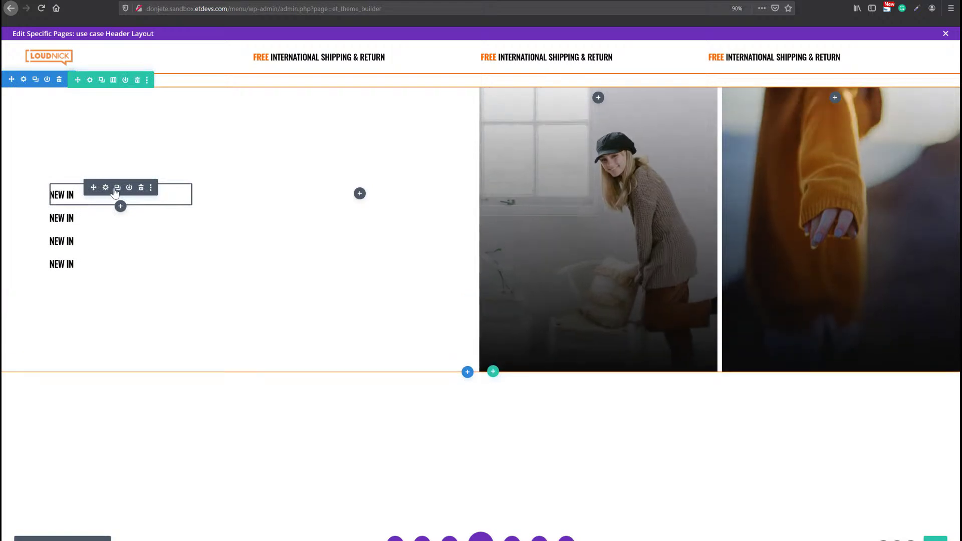
pyautogui.click(116, 189)
pyautogui.click(116, 189)
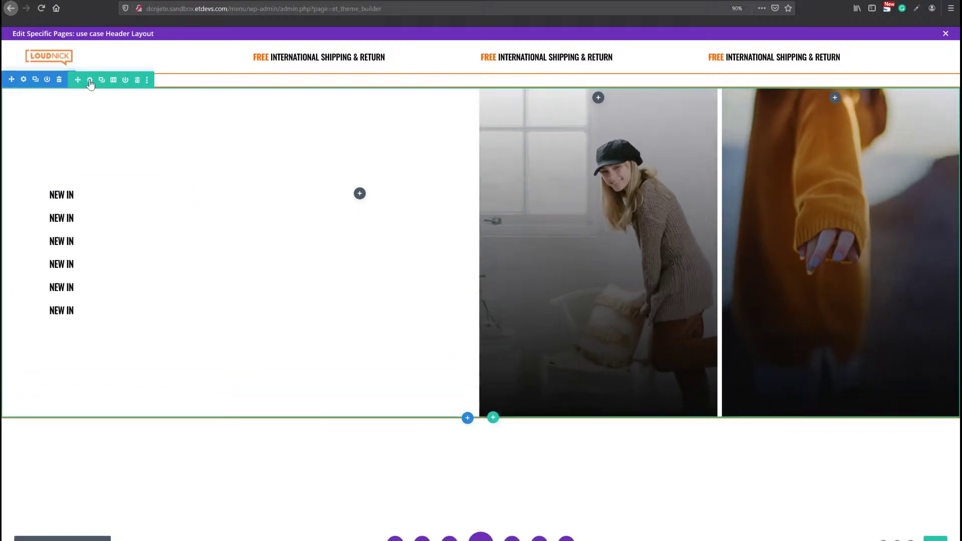
# Replace the row's empty second column with a duplicate of the first column and save the row settings.
pyautogui.click(90, 80)
pyautogui.click(550, 247)
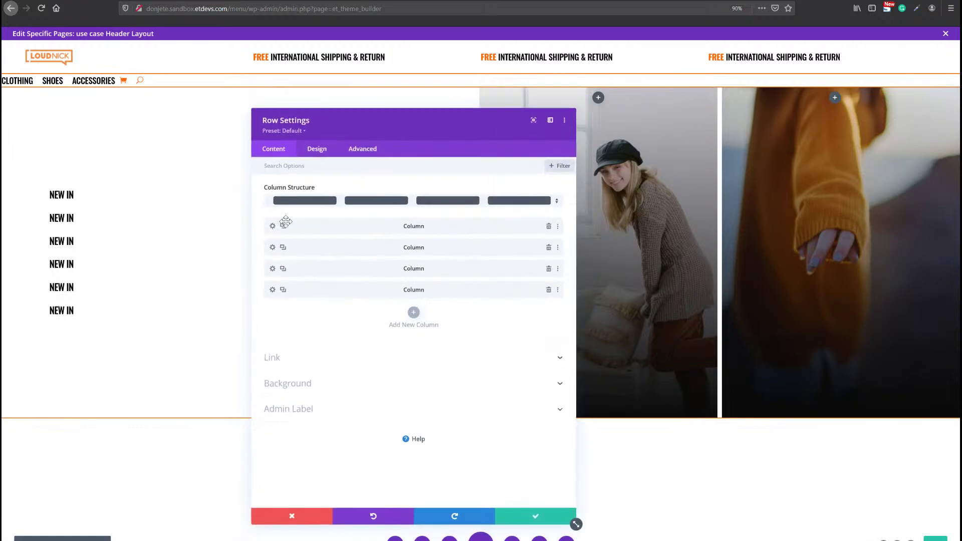
pyautogui.click(411, 300)
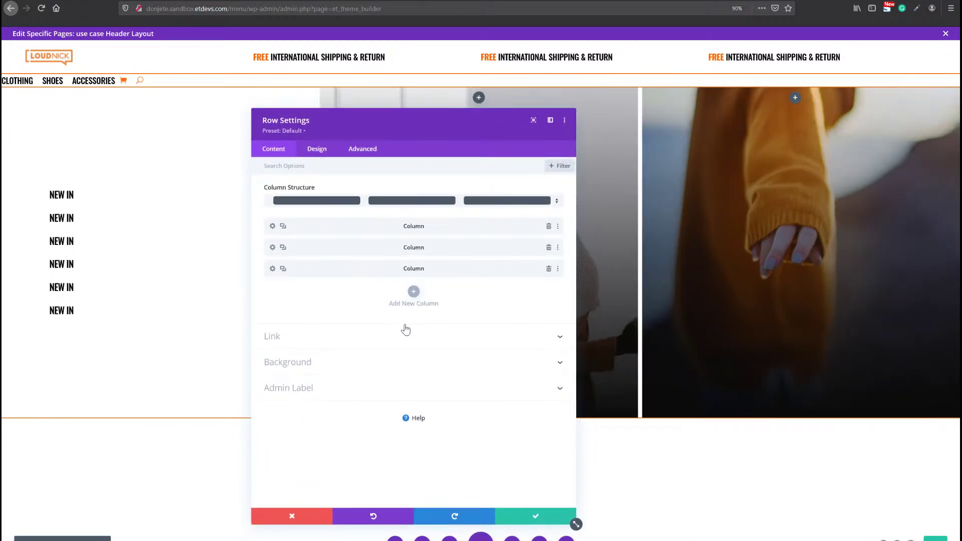
pyautogui.click(519, 516)
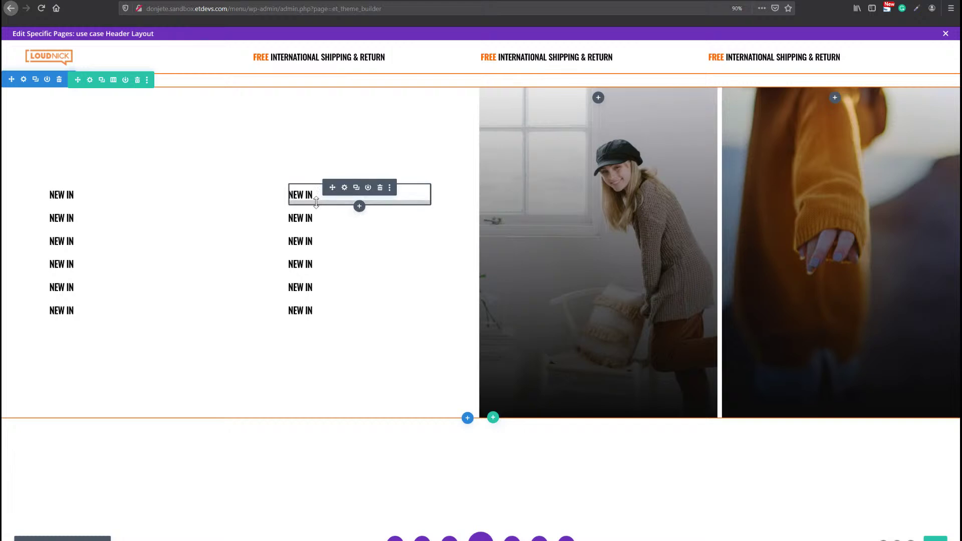
# Check the body text and link settings of the second column's first "New in" module, and close them without saving.
pyautogui.click(345, 187)
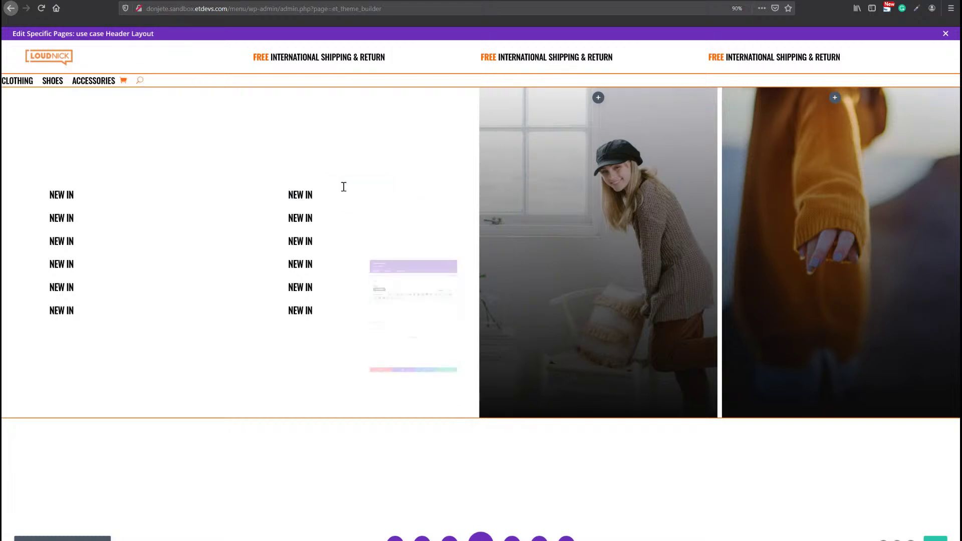
pyautogui.moveTo(323, 273); pyautogui.dragTo(269, 274)
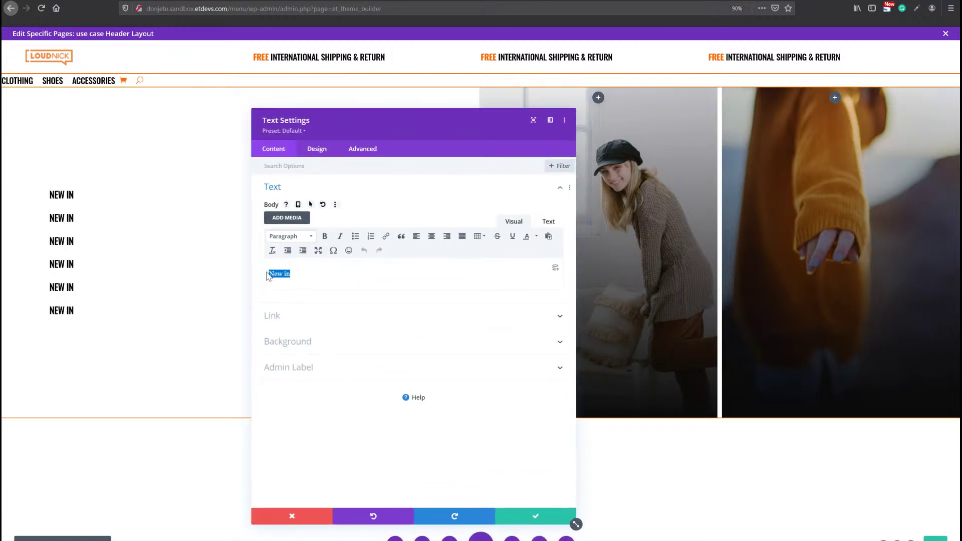
pyautogui.click(296, 321)
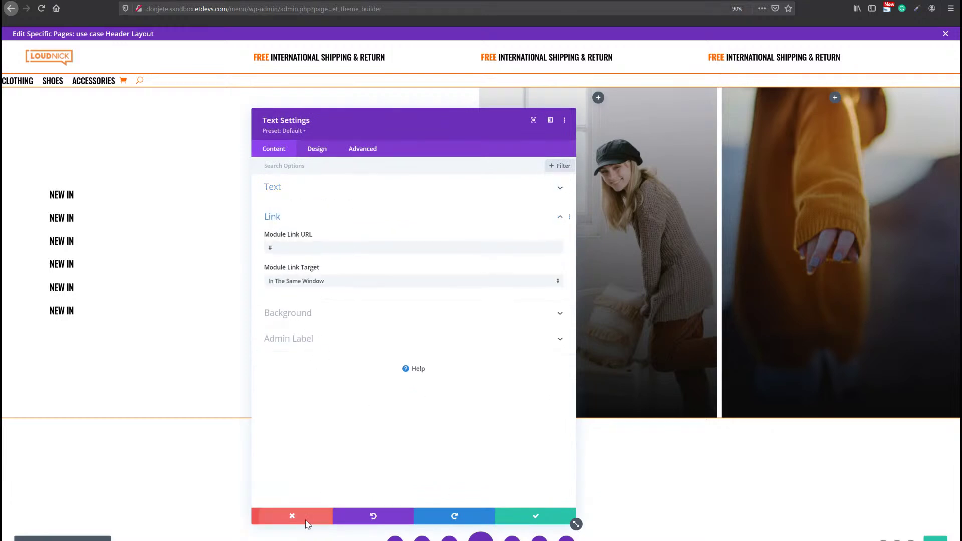
pyautogui.click(307, 523)
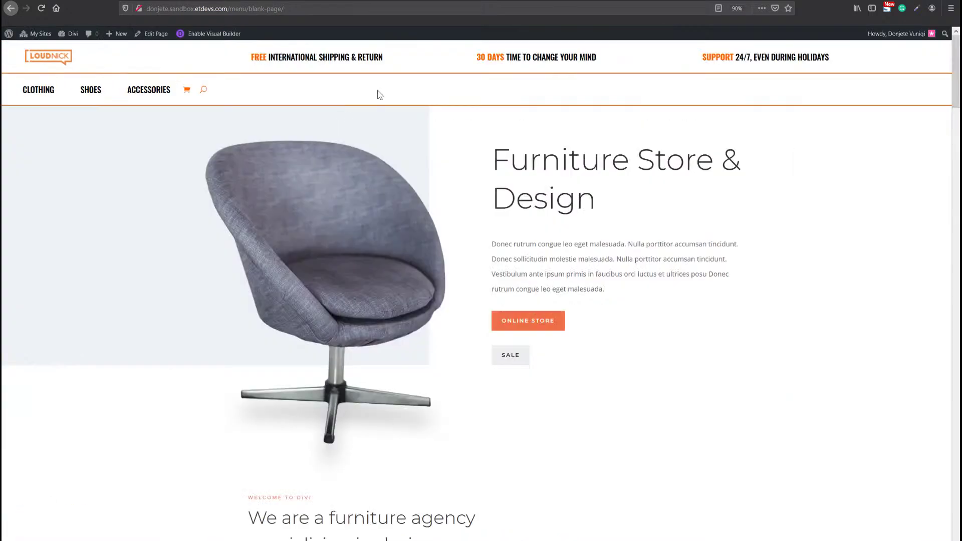
# Insert a Text module in the row's third column and replace its placeholder body with "Popular".
pyautogui.moveTo(131, 90)
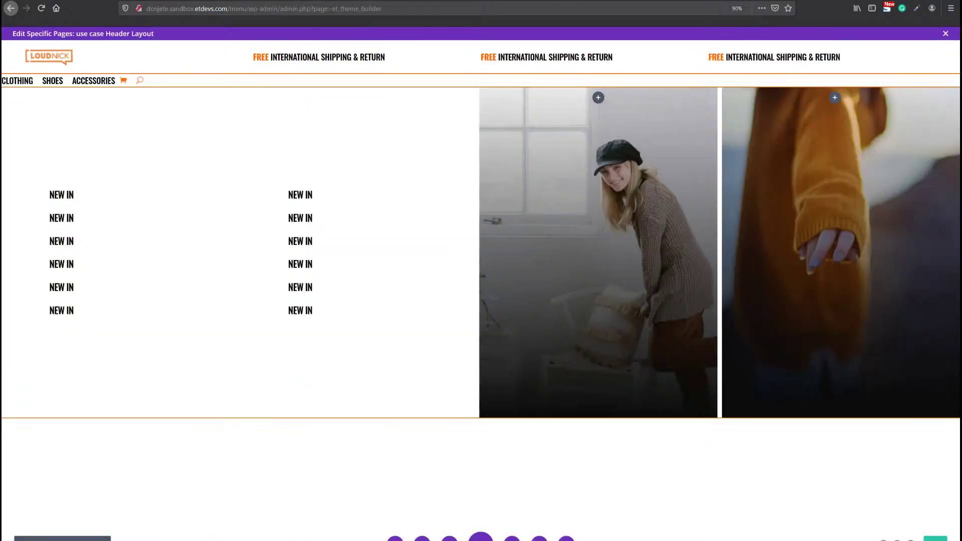
pyautogui.click(598, 98)
pyautogui.write('post')
pyautogui.write('text')
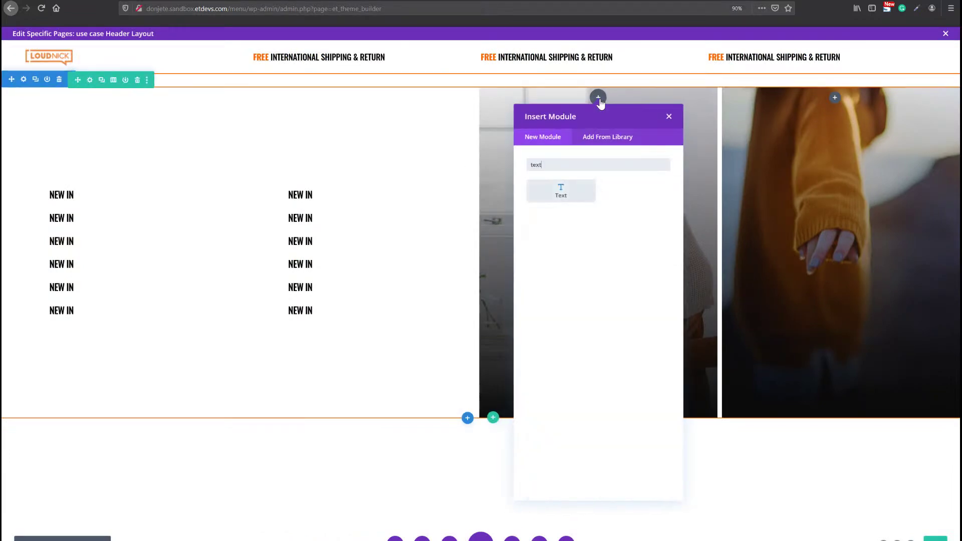
pyautogui.click(551, 186)
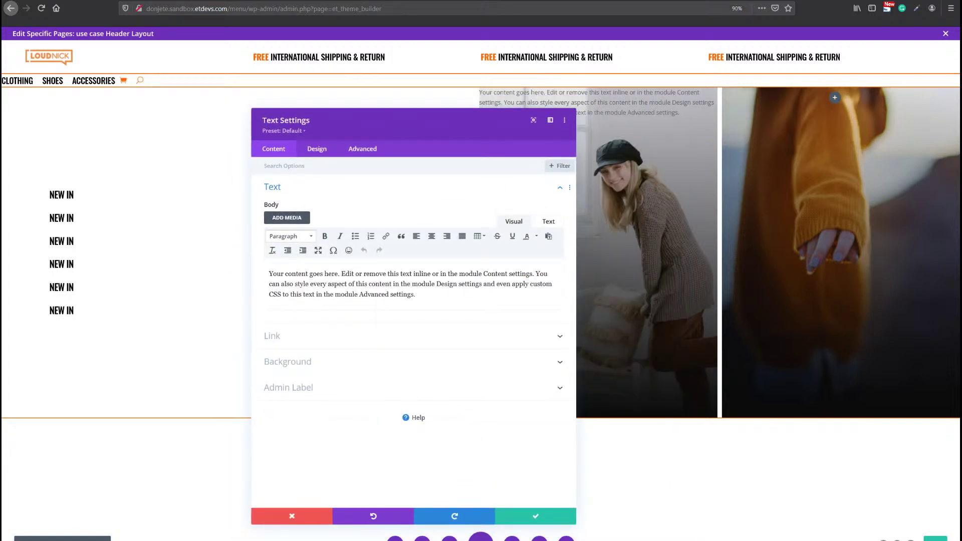
pyautogui.click(427, 268)
pyautogui.hotkey('ctrl', 'a')
pyautogui.write('Popular')
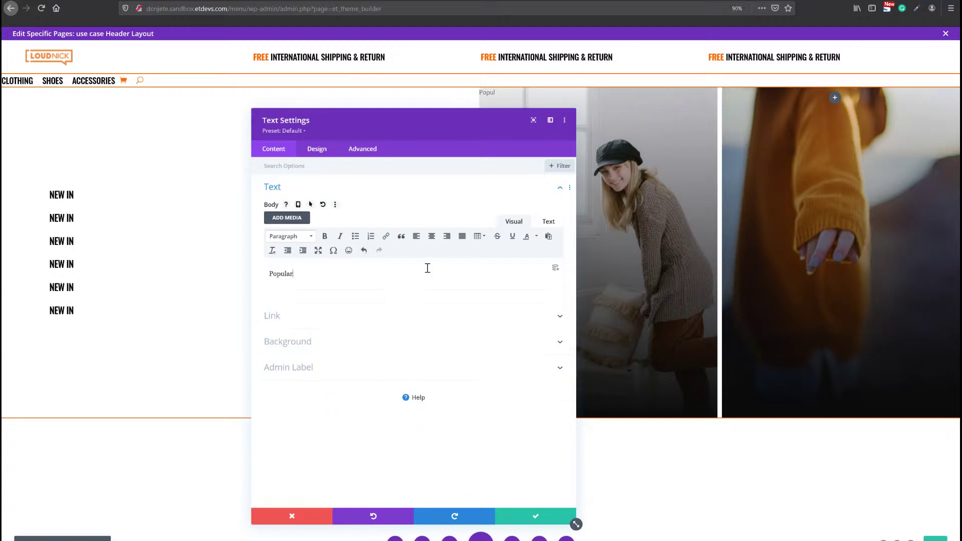
# Set the "Popular" text module's link URL to "#".
pyautogui.click(320, 268)
pyautogui.hotkey('ctrl', 'a')
pyautogui.click(321, 319)
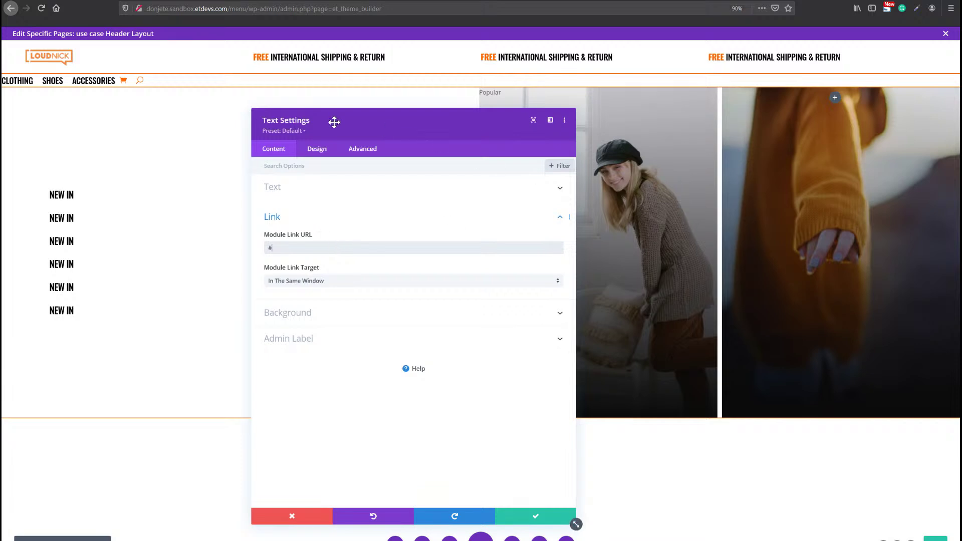
# Style the "Popular" text with the Oswald font, Bold weight and uppercase letters.
pyautogui.click(317, 150)
pyautogui.click(306, 193)
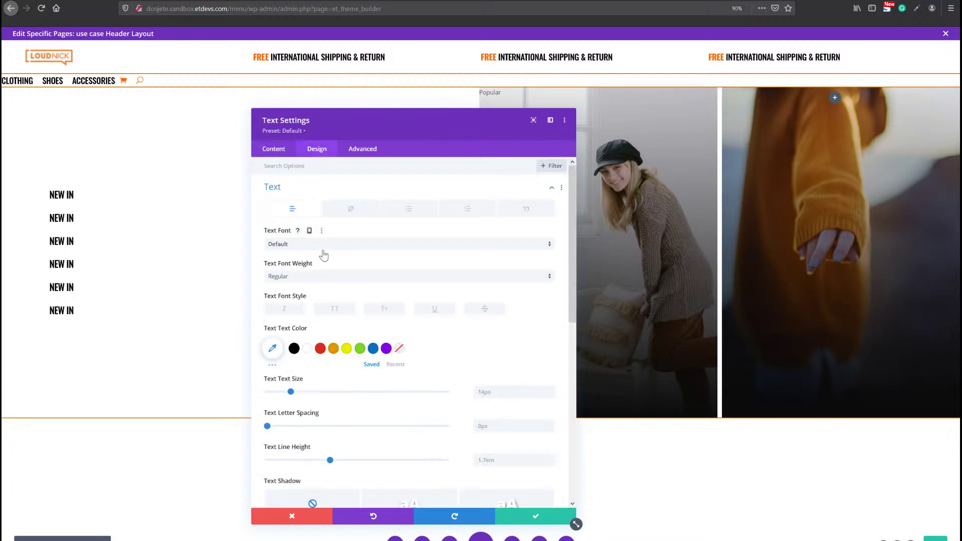
pyautogui.click(323, 245)
pyautogui.click(307, 111)
pyautogui.click(311, 277)
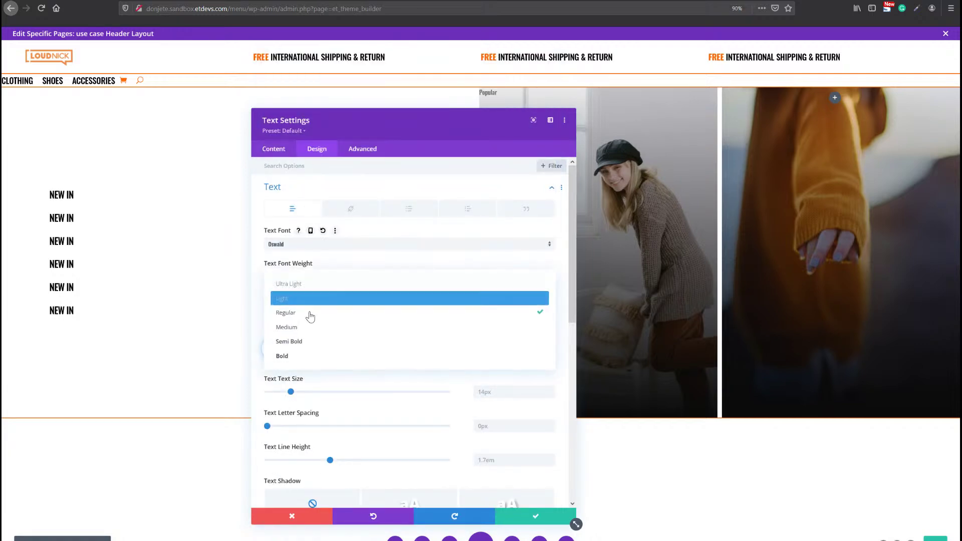
pyautogui.click(300, 356)
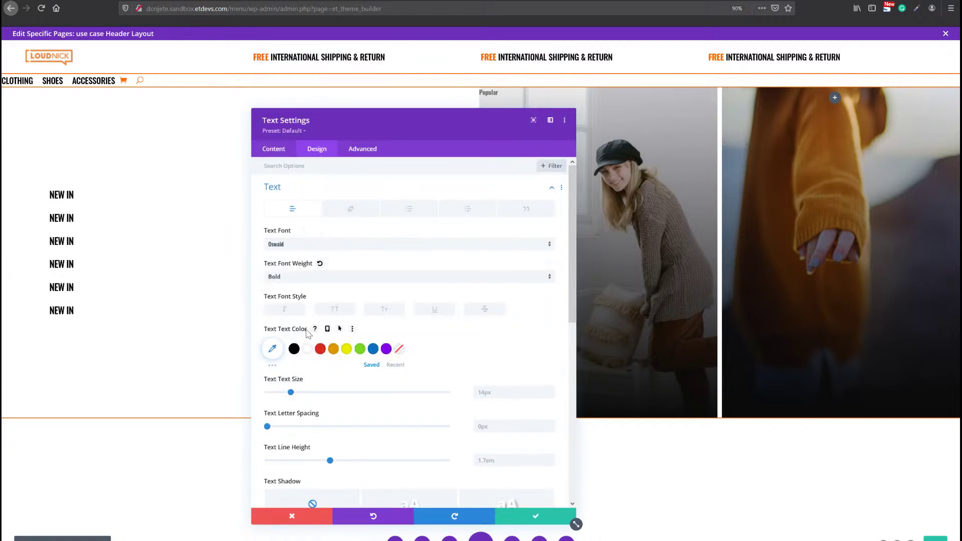
pyautogui.click(328, 311)
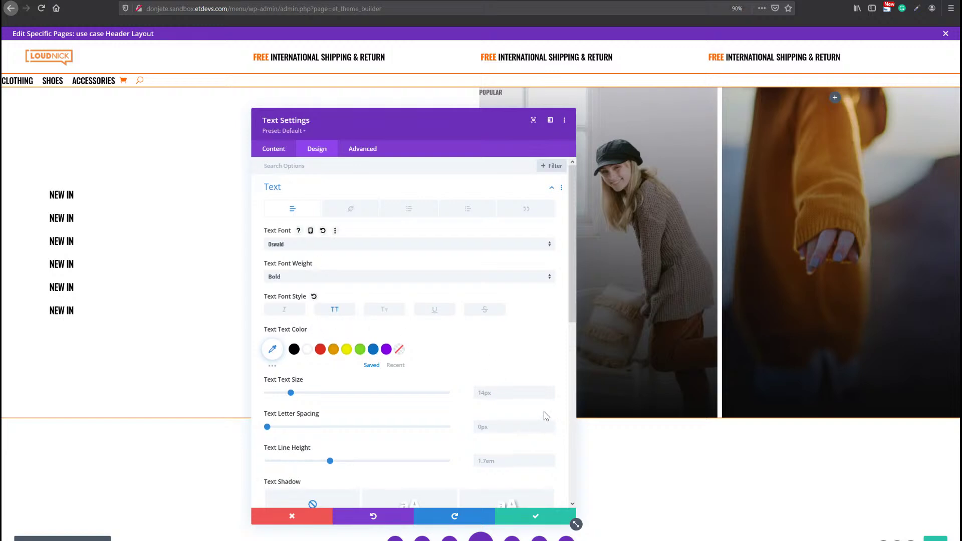
# Set the "Popular" text size to 3.4vw, its line height to 1em and its colour to white.
pyautogui.click(513, 391)
pyautogui.write('3.4vw')
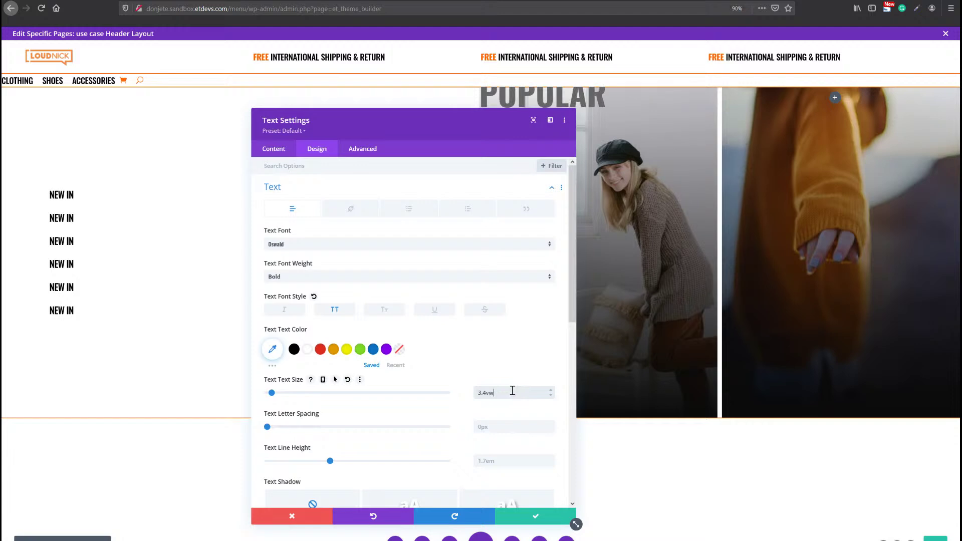
pyautogui.click(490, 461)
pyautogui.write('1')
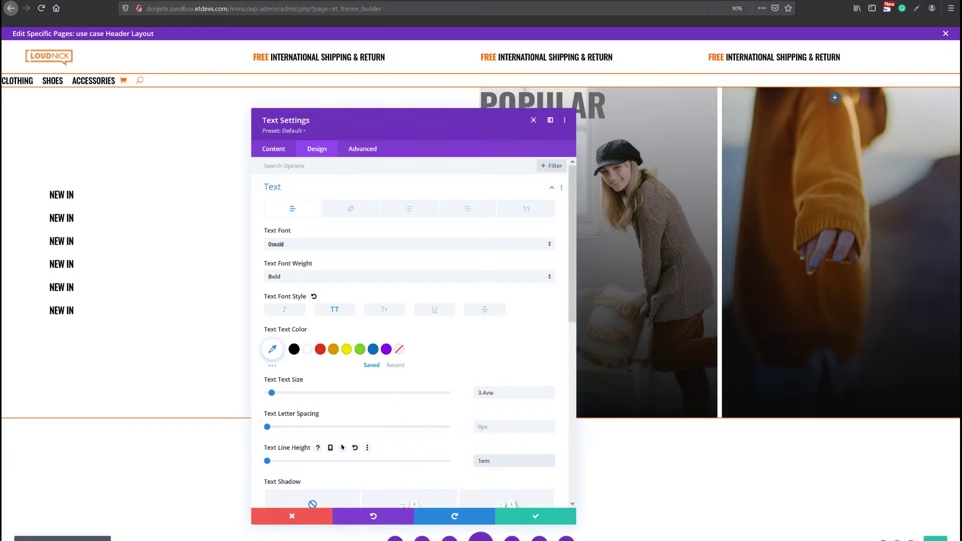
pyautogui.click(308, 350)
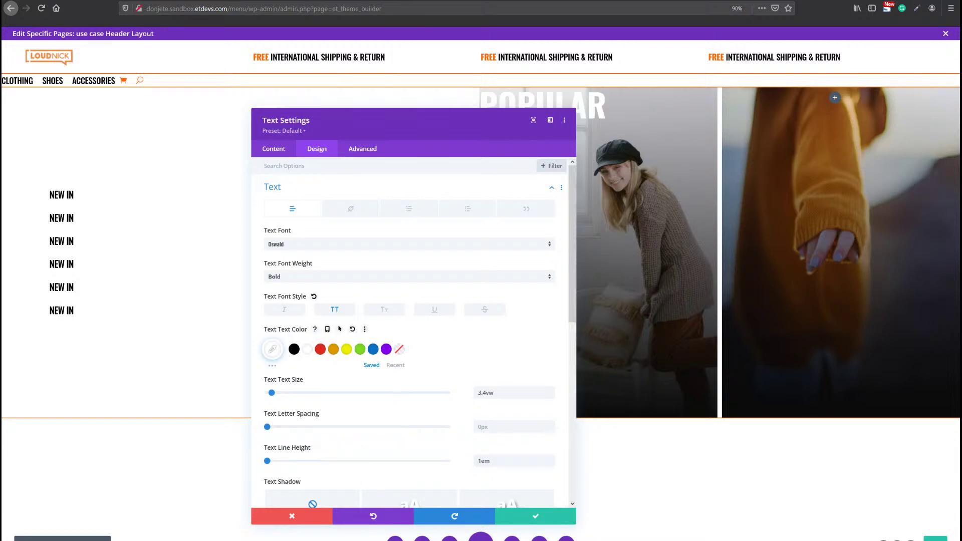
# Position the "Popular" module absolutely at the column's bottom-left corner with 2% vertical and 2% horizontal offsets.
pyautogui.click(352, 149)
pyautogui.click(384, 296)
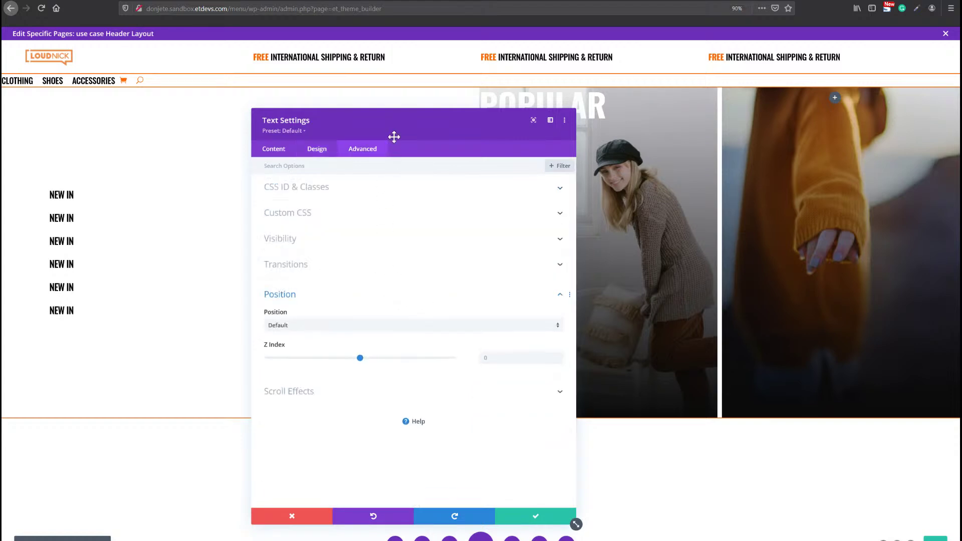
pyautogui.moveTo(497, 120); pyautogui.dragTo(795, 97)
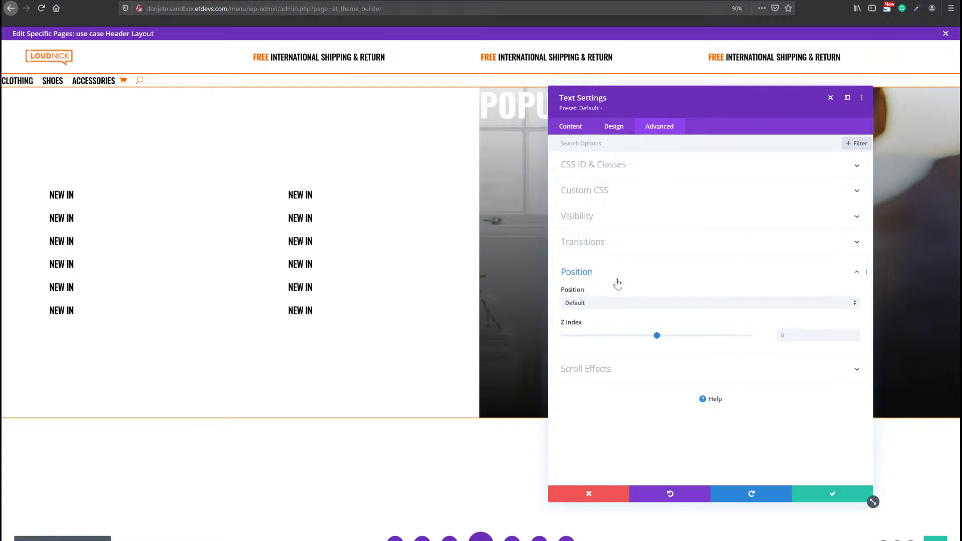
pyautogui.click(607, 303)
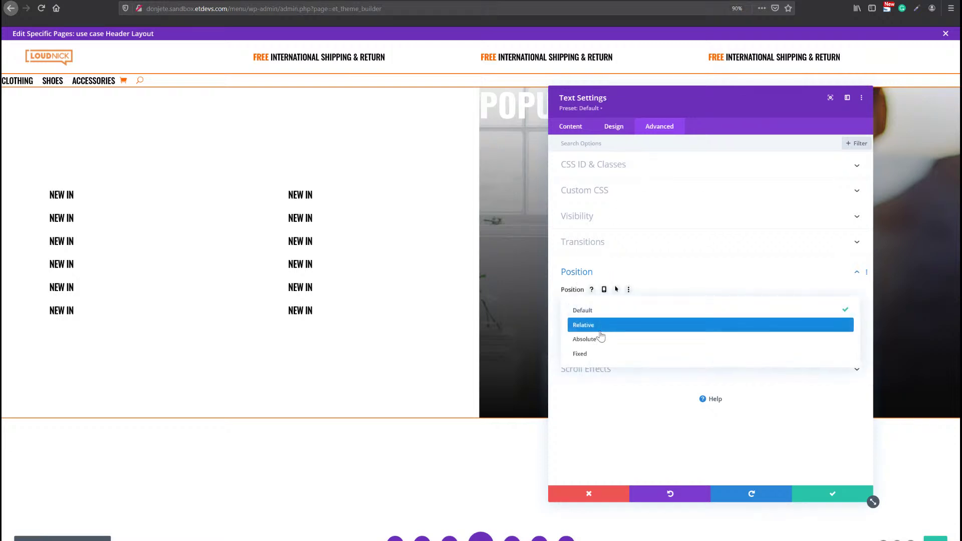
pyautogui.click(600, 340)
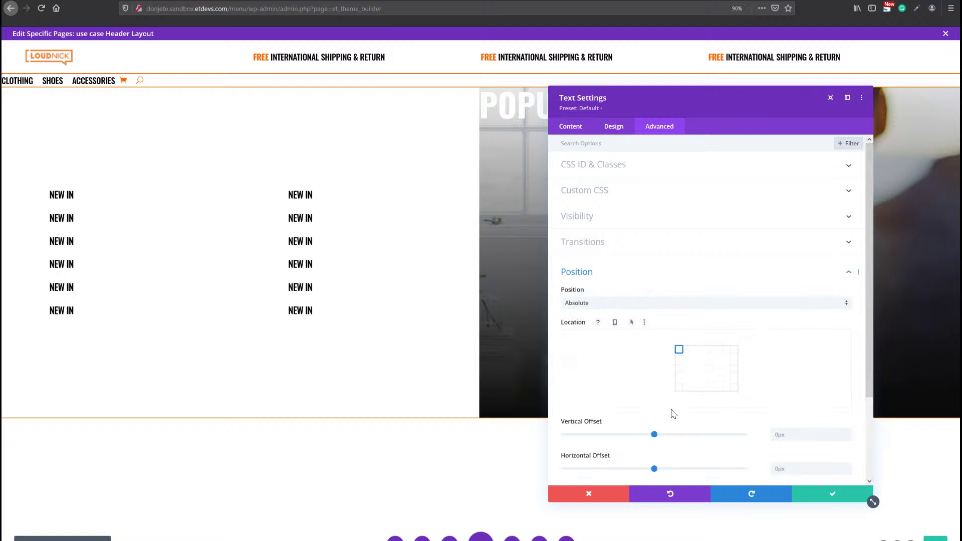
pyautogui.click(679, 389)
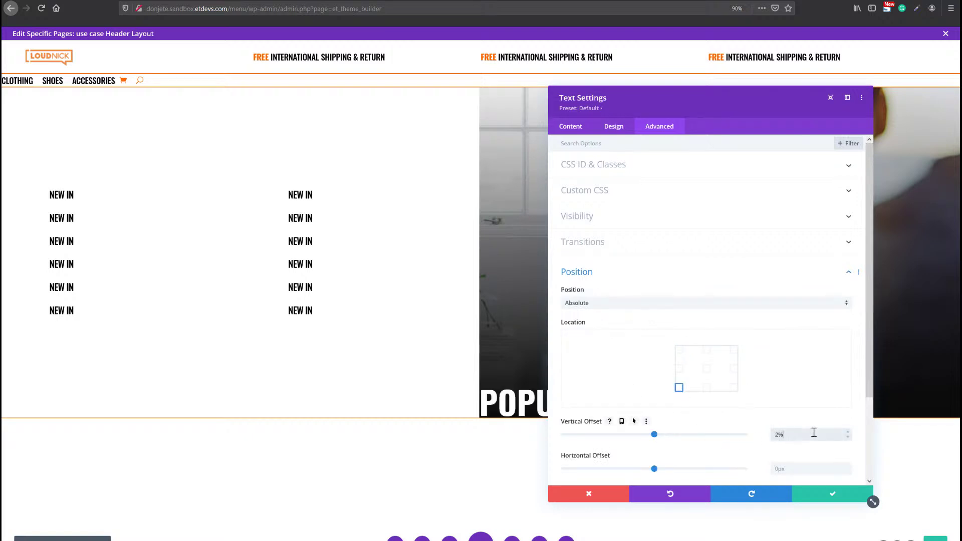
pyautogui.press('Tab')
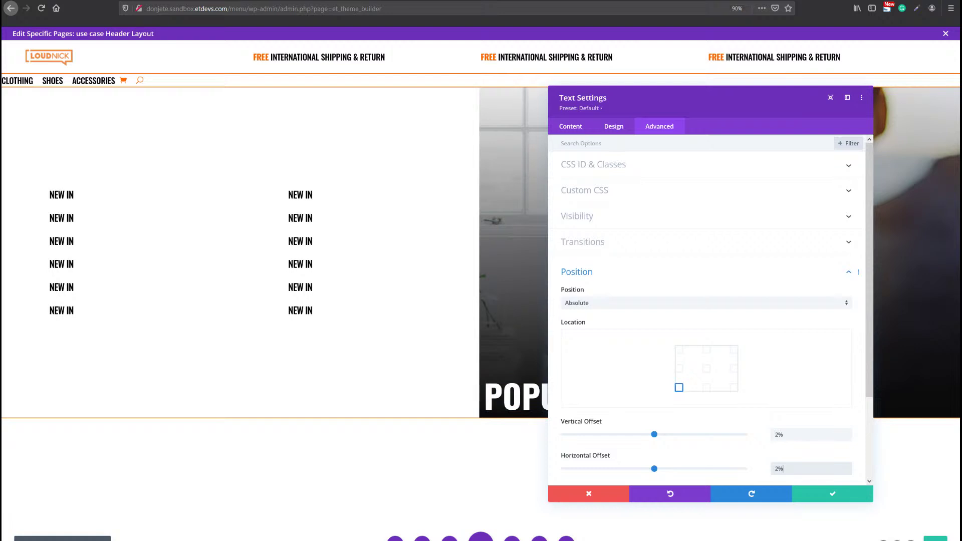
# Save the "Popular" module settings and paste a copy of the module into the row's fourth column.
pyautogui.click(847, 495)
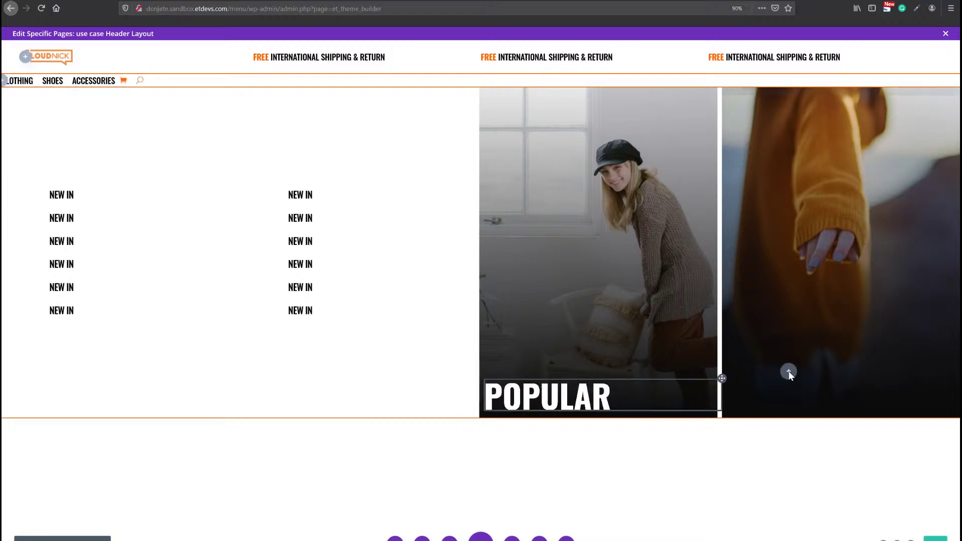
pyautogui.hotkey('ctrl', 'v')
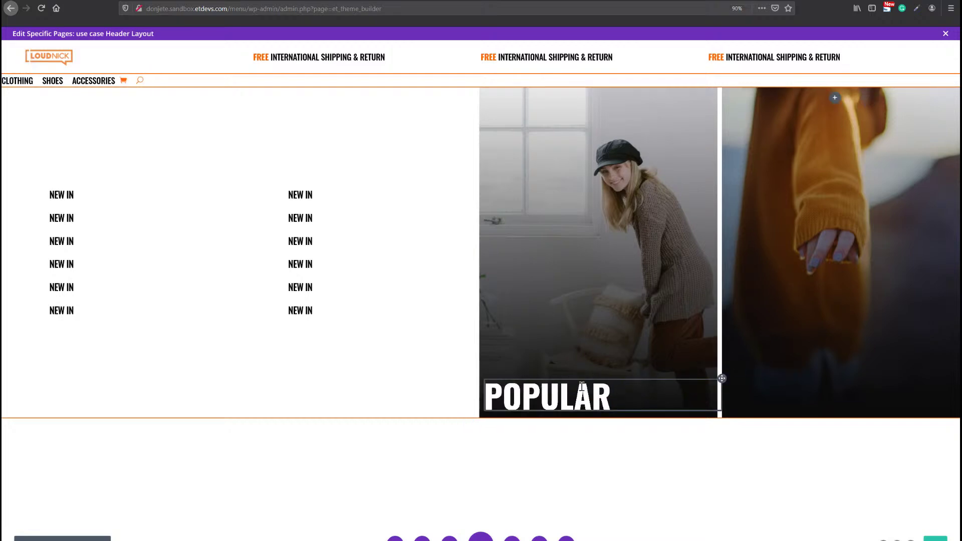
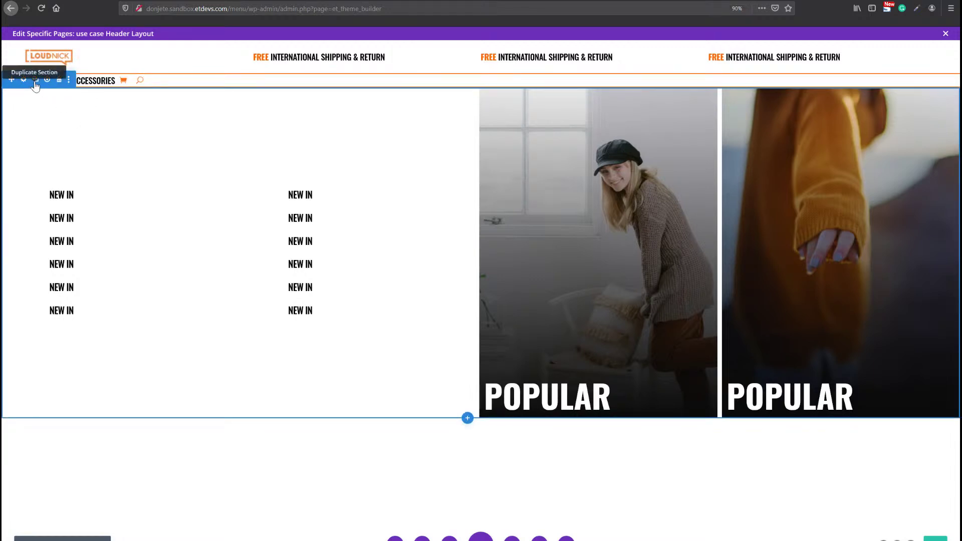
# Duplicate the dropdown section twice so that there are three dropdown sections below the menu.
pyautogui.click(35, 80)
pyautogui.scroll(-5, 563, 311)
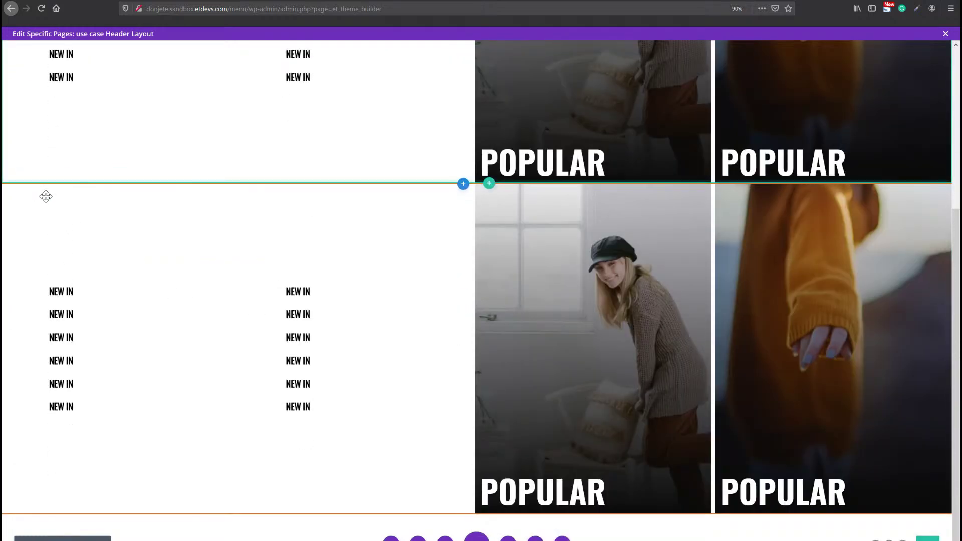
pyautogui.moveTo(42, 183)
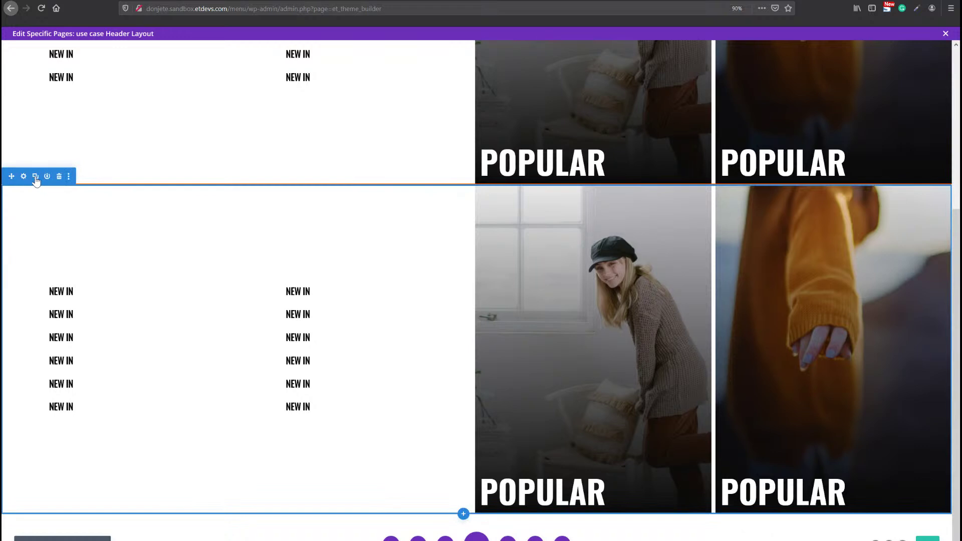
pyautogui.click(35, 176)
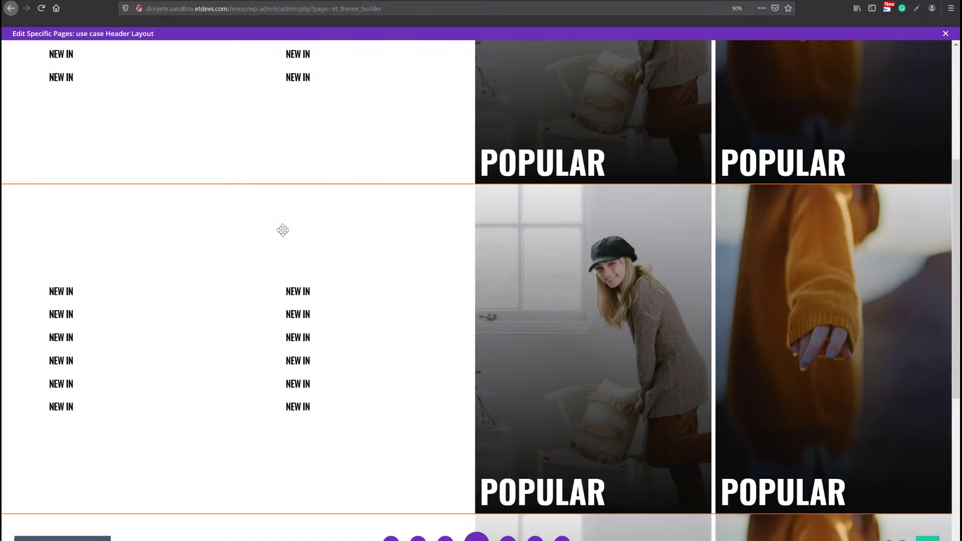
# Update the numbered dropdown-menu CSS class of the second dropdown section and save its settings.
pyautogui.scroll(4, 282, 227)
pyautogui.scroll(-5, 237, 245)
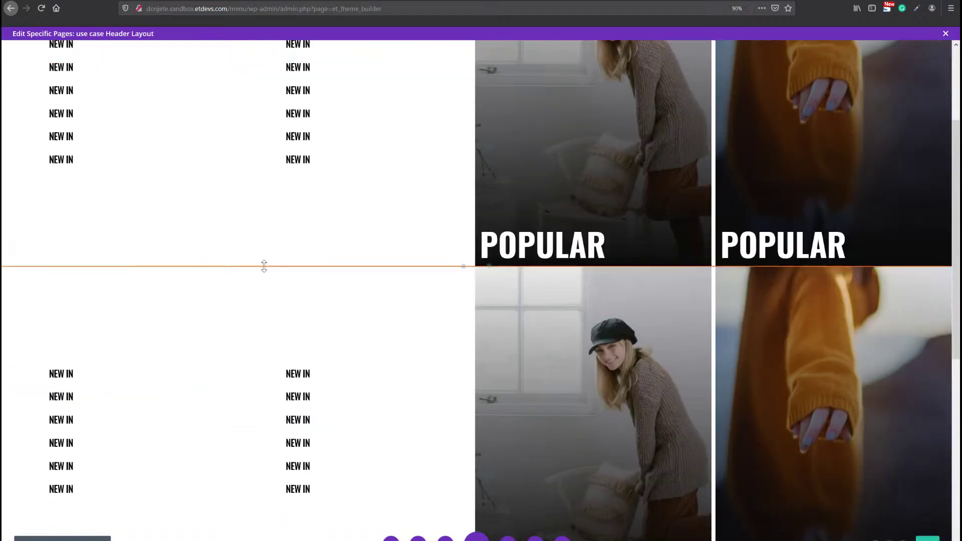
pyautogui.moveTo(22, 187)
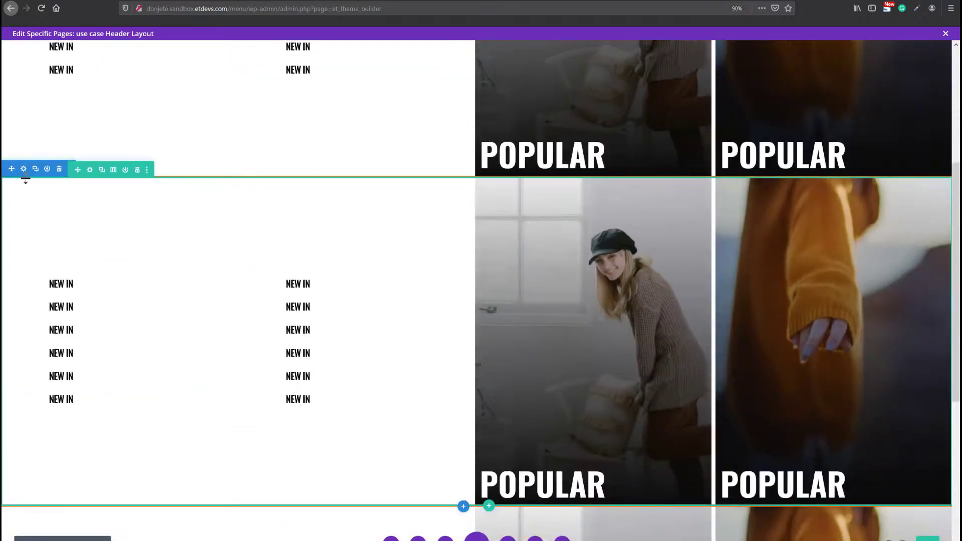
pyautogui.click(24, 168)
pyautogui.click(659, 127)
pyautogui.click(631, 173)
pyautogui.moveTo(636, 106); pyautogui.dragTo(456, 125)
pyautogui.click(509, 246)
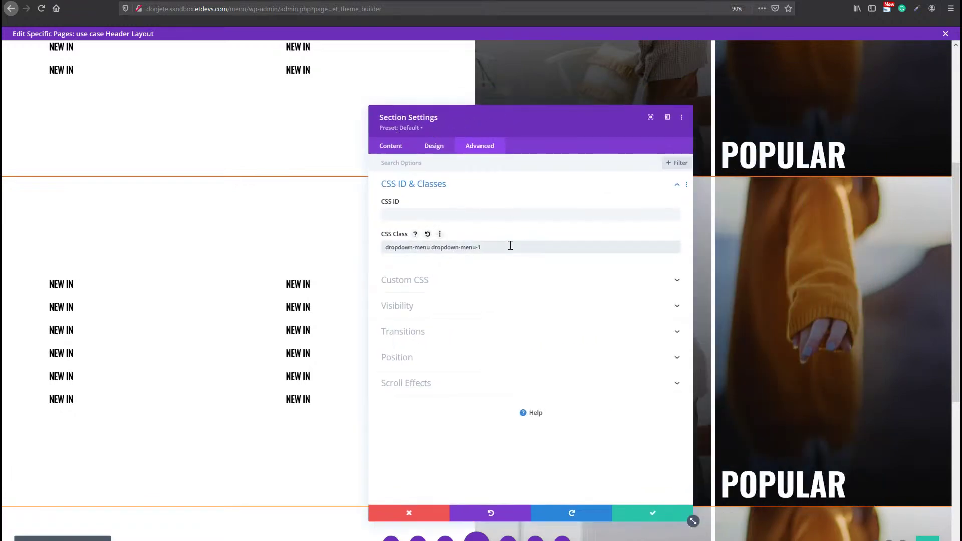
pyautogui.click(646, 510)
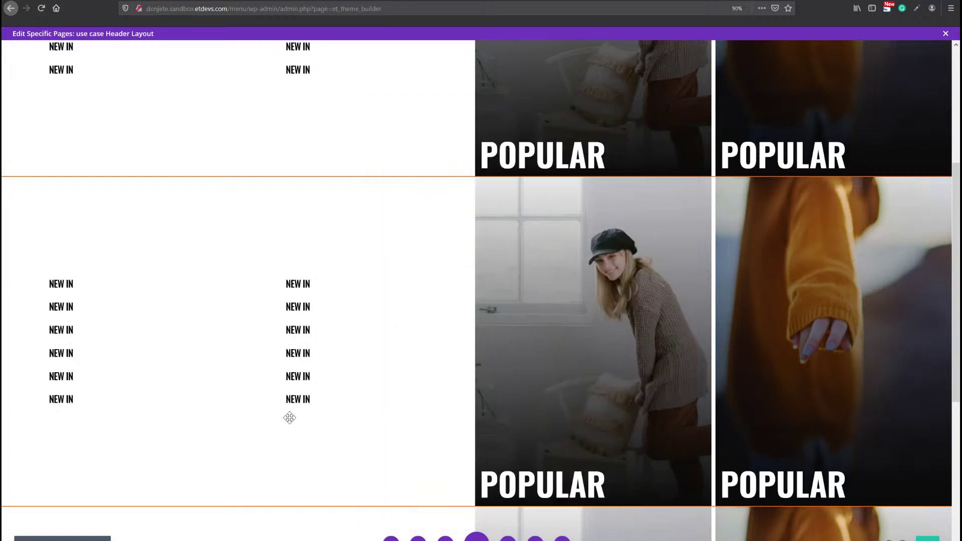
# Update the numbered dropdown-menu CSS class of the third dropdown section and save its settings.
pyautogui.scroll(-6, 146, 408)
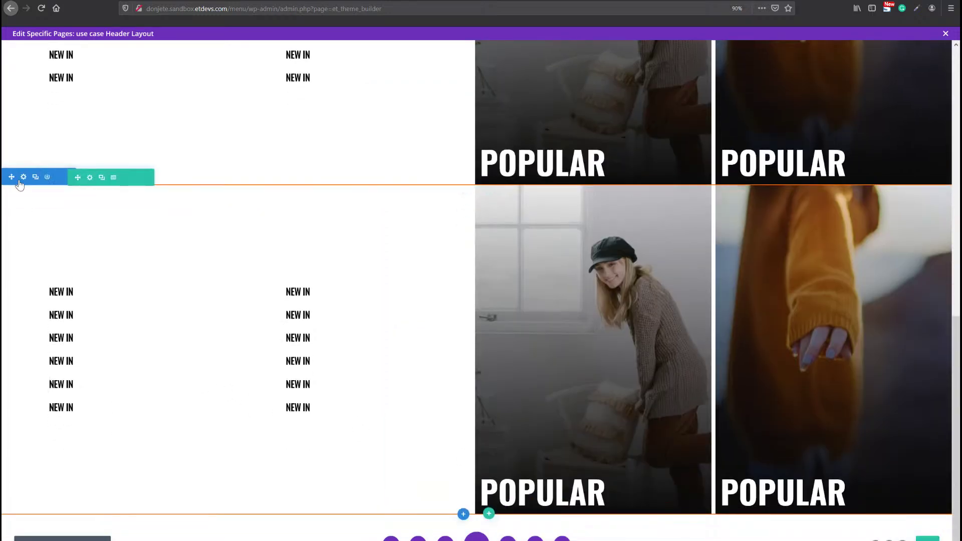
pyautogui.click(23, 177)
pyautogui.click(480, 146)
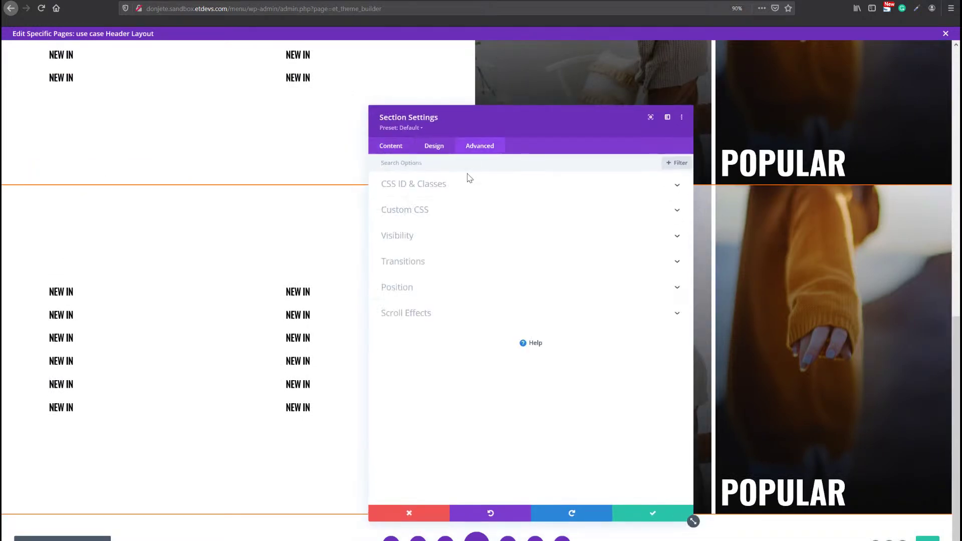
pyautogui.click(469, 181)
pyautogui.click(515, 249)
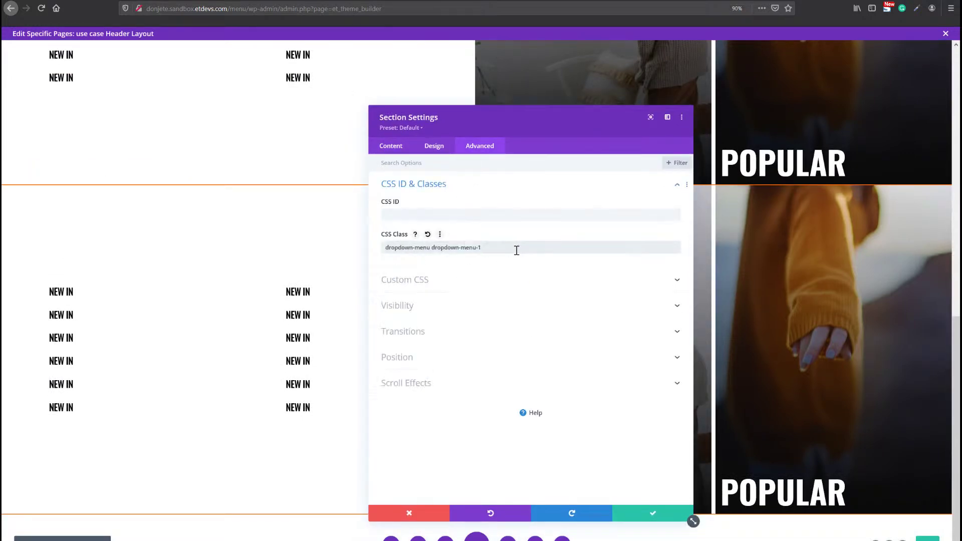
pyautogui.click(641, 513)
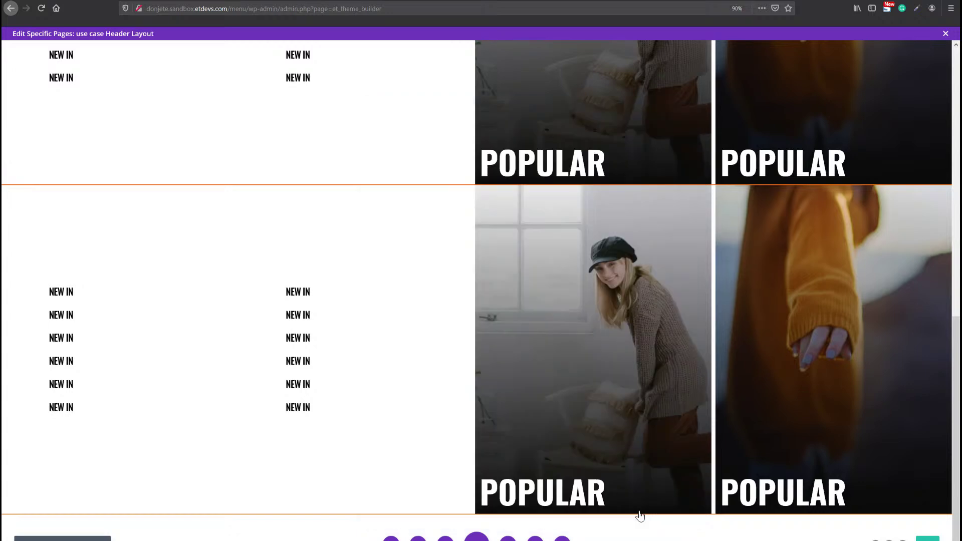
# Add an empty Code module to the menu row in wireframe view and move it above the Menu module.
pyautogui.scroll(5, 618, 220)
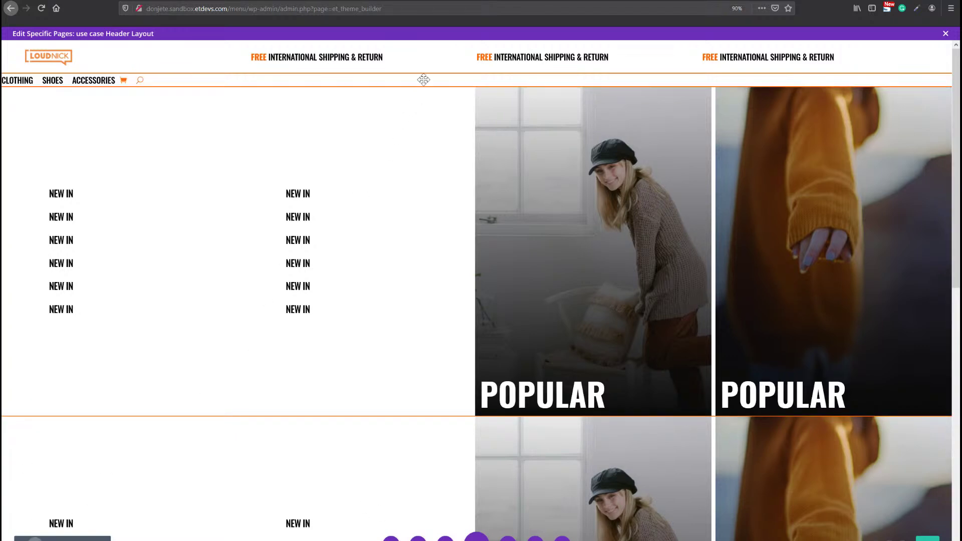
pyautogui.hotkey('shift', 'w')
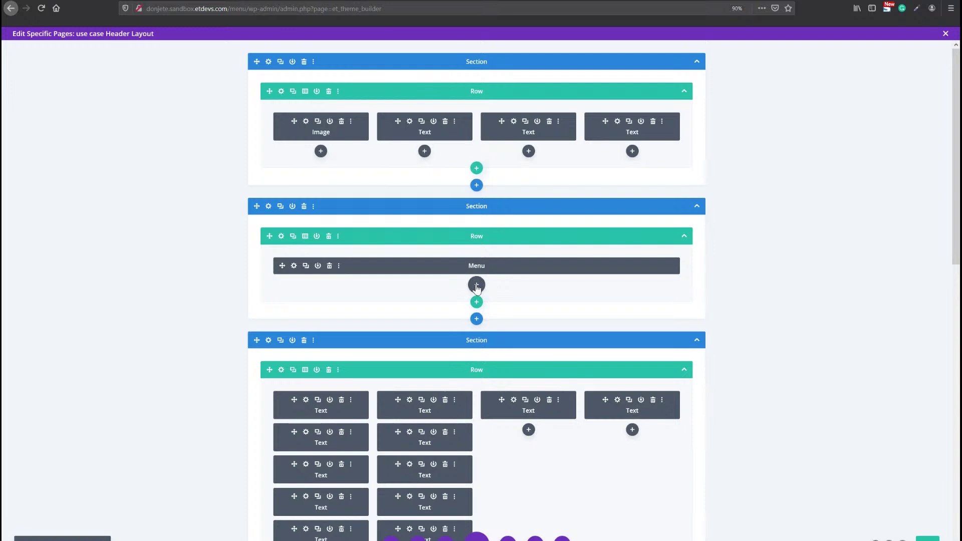
pyautogui.click(477, 286)
pyautogui.write('code')
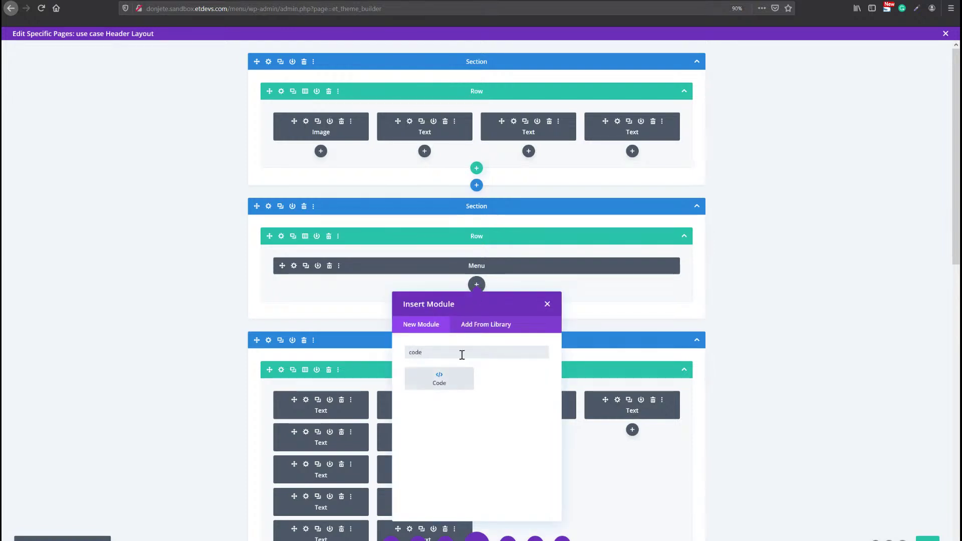
pyautogui.click(440, 379)
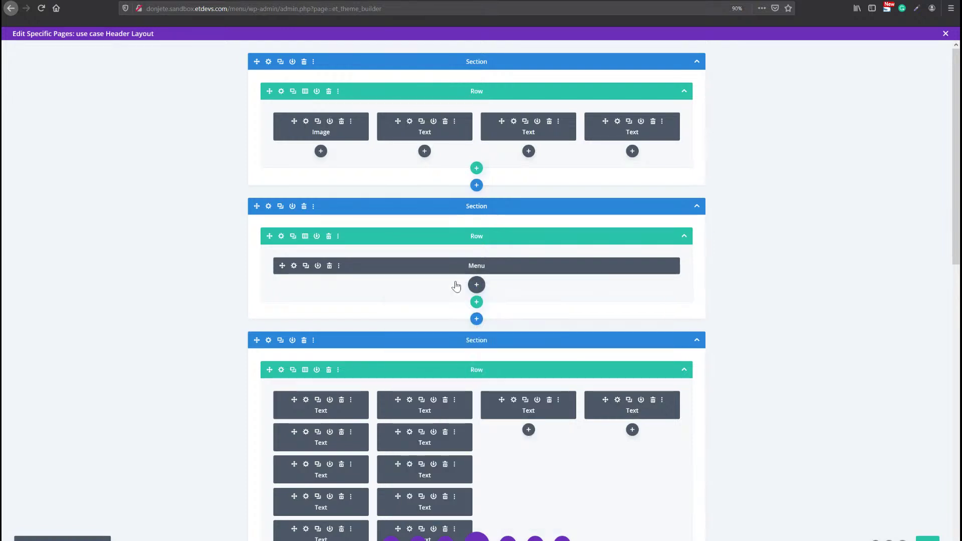
pyautogui.click(649, 514)
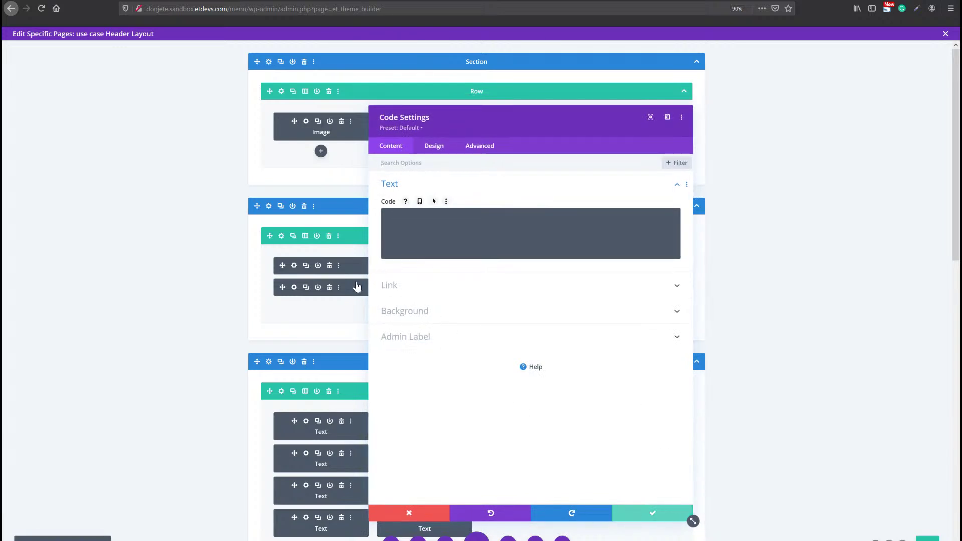
pyautogui.moveTo(367, 291); pyautogui.dragTo(350, 252)
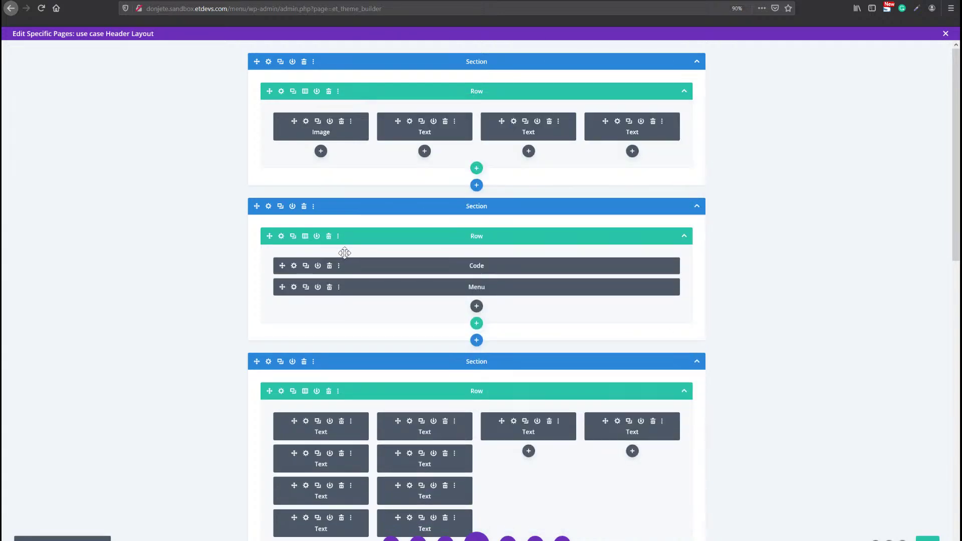
# Open the Code module's settings and insert the prepared mega-menu CSS style block, adding blank lines beneath it.
pyautogui.click(295, 266)
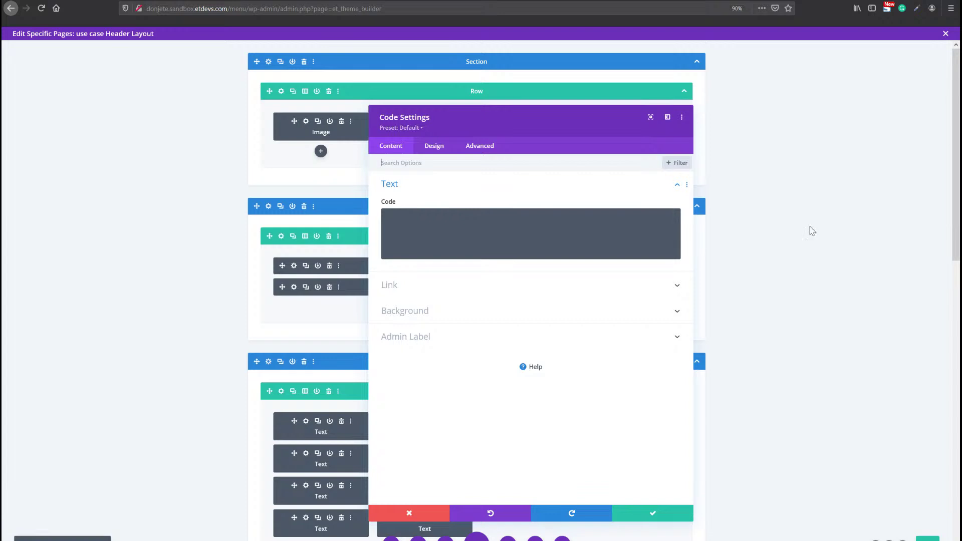
pyautogui.click(483, 230)
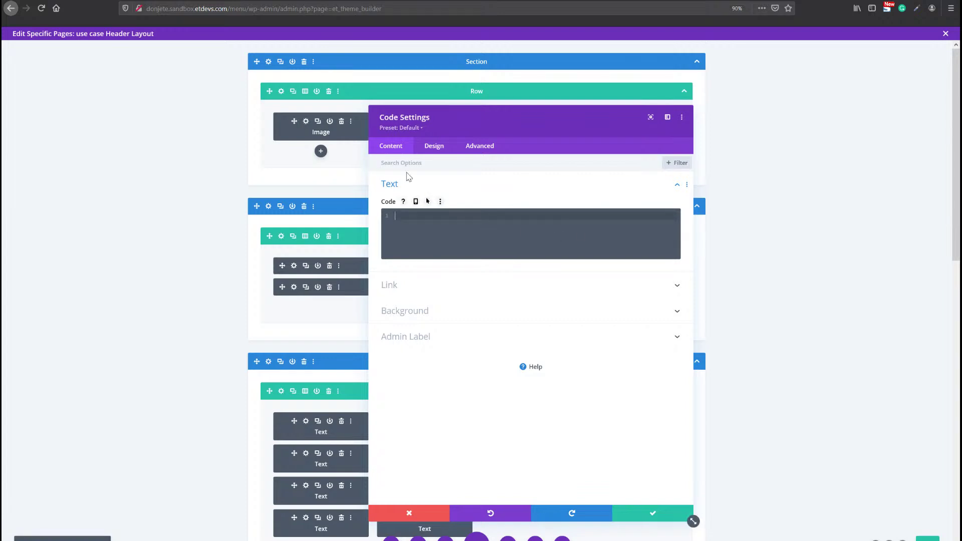
pyautogui.moveTo(494, 114); pyautogui.dragTo(715, 75)
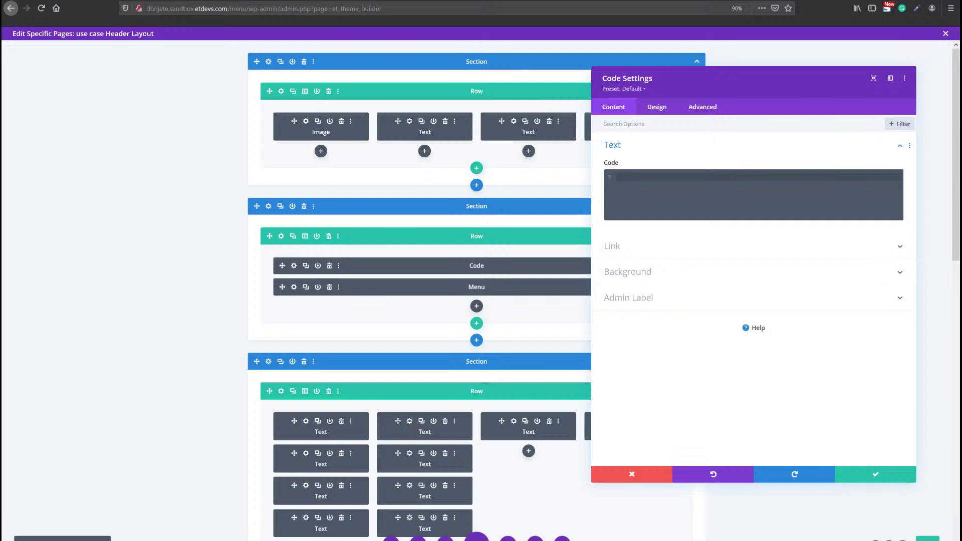
pyautogui.hotkey('shift', 'w')
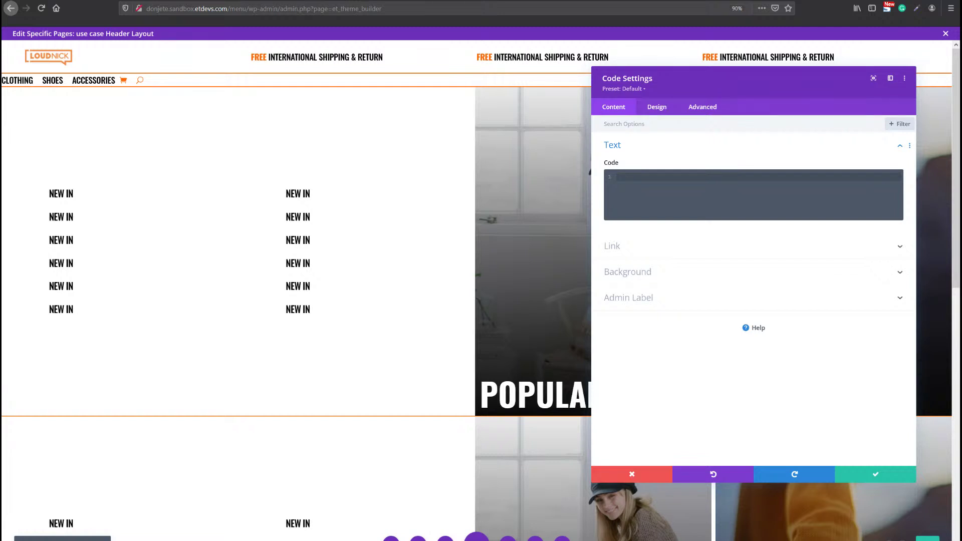
pyautogui.click(724, 186)
pyautogui.hotkey('ctrl', 'v')
pyautogui.press('Return')
pyautogui.press('Return')
# Below the closing style tag, add the jQuery script that attaches numbered dropdowns to first-level menu items and toggles them in the mobile menu.
pyautogui.scroll(-2, 723, 253)
pyautogui.scroll(-1, 724, 253)
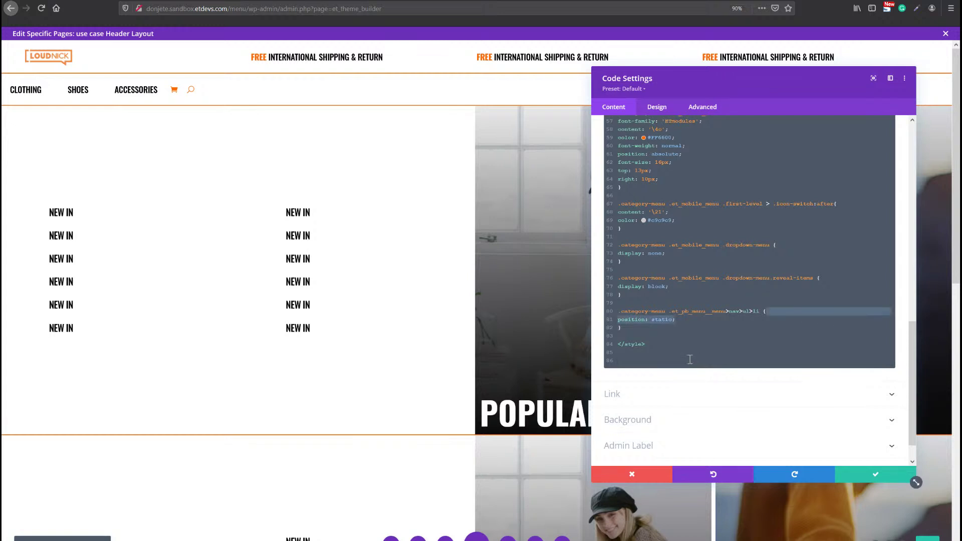
pyautogui.write("<script>  jQuery(function($){ $(document).ready(function(){   $('.dropdown-menu').each(function(i){  i = i + 1;  var $dropdown = $('.dropdown-menu-' + i); var $mainMenuItem = $('.first-level-' + i + '>a'); $dropdown.insertAfter($mainMenuItem);  });  var $firstLevel = $('.et_mobile_menu .first-level > a'); var $allDropdowns = $('.et_mobile_menu .dropdown-menu');  $firstLevel.off('click').click(function() {  $(this).attr('href', '#'); var $thisDropdown = $(this).siblings();  $thisDropdown.slideToggle(); $(this).toggleClass('icon-switch');  var dropdownSiblings = $allDropdowns.not($thisDropdown); dropdownSiblings.slideUp();  var $thisFirstLevel = $(this); var $firstLevelSiblings = $firstLevel.not($thisFirstLevel); $firstLevelSiblings.removeClass('icon-switch');  });  }); });  </script>")
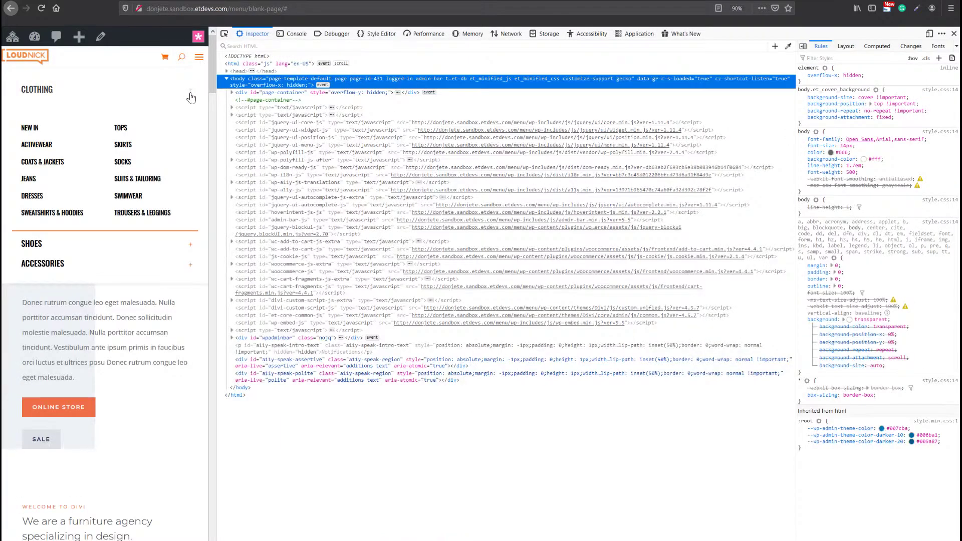
# Test expanding and collapsing the Clothing and Shoes dropdowns in the mobile menu of the example page.
pyautogui.click(191, 96)
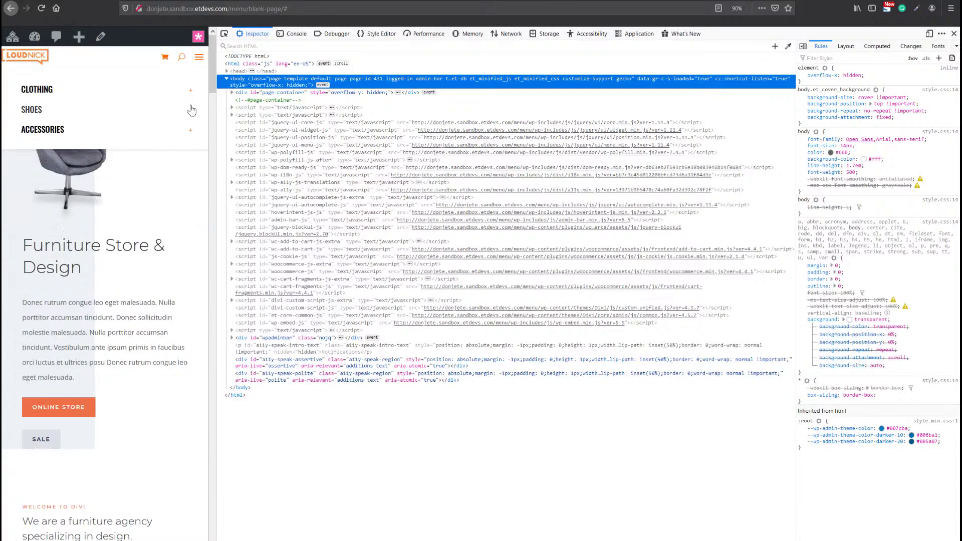
pyautogui.click(192, 109)
pyautogui.click(189, 92)
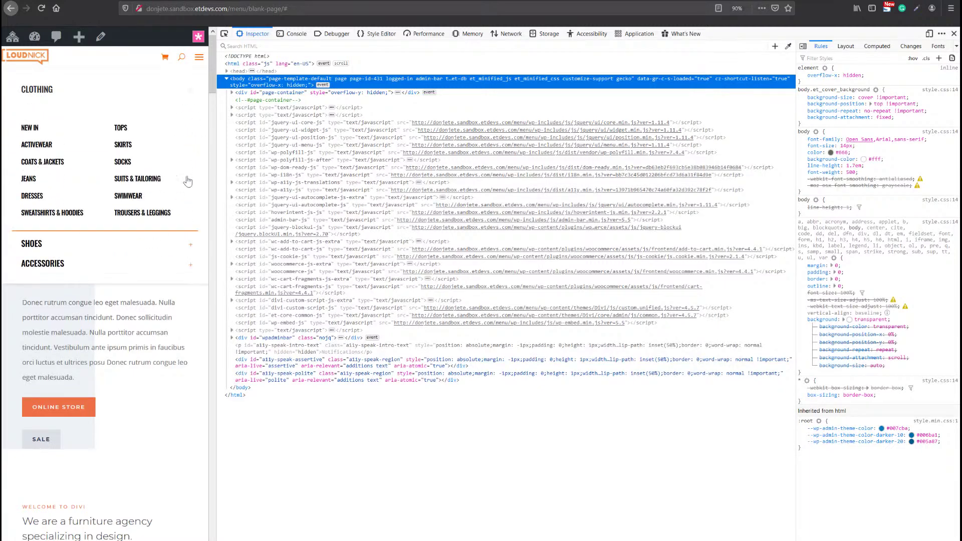
pyautogui.click(189, 249)
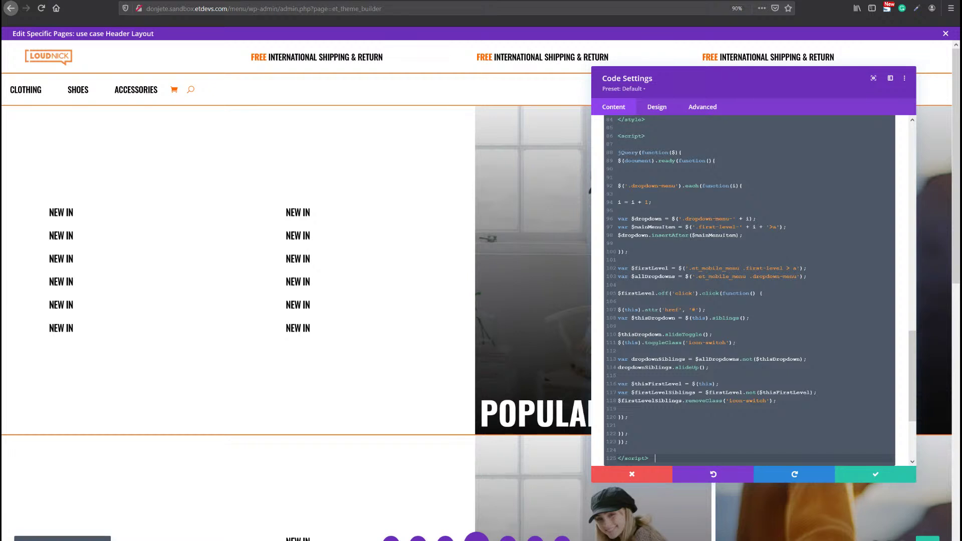
# Uncomment the .dropdown-menu "visibility: hidden" rule at the start of the style block and save the Code module.
pyautogui.scroll(5, 650, 243)
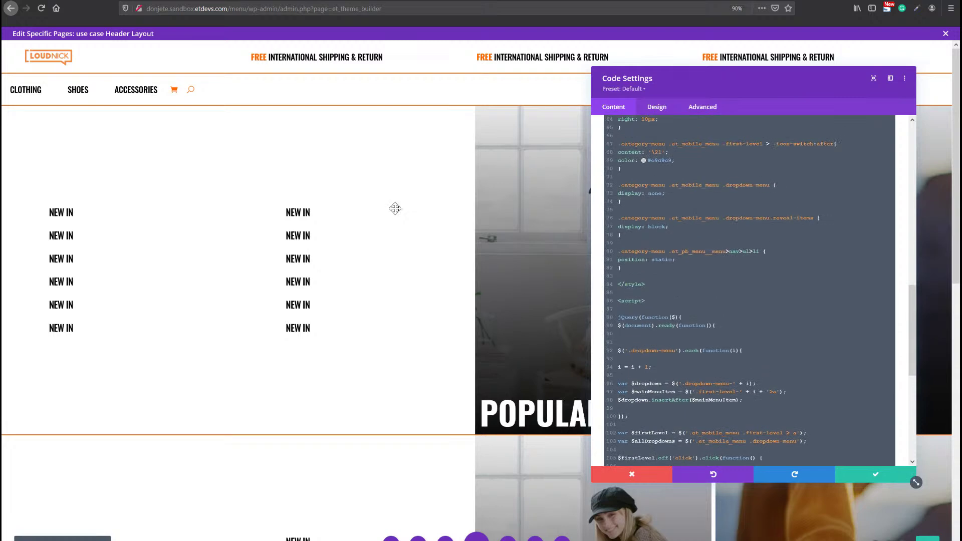
pyautogui.scroll(15, 729, 227)
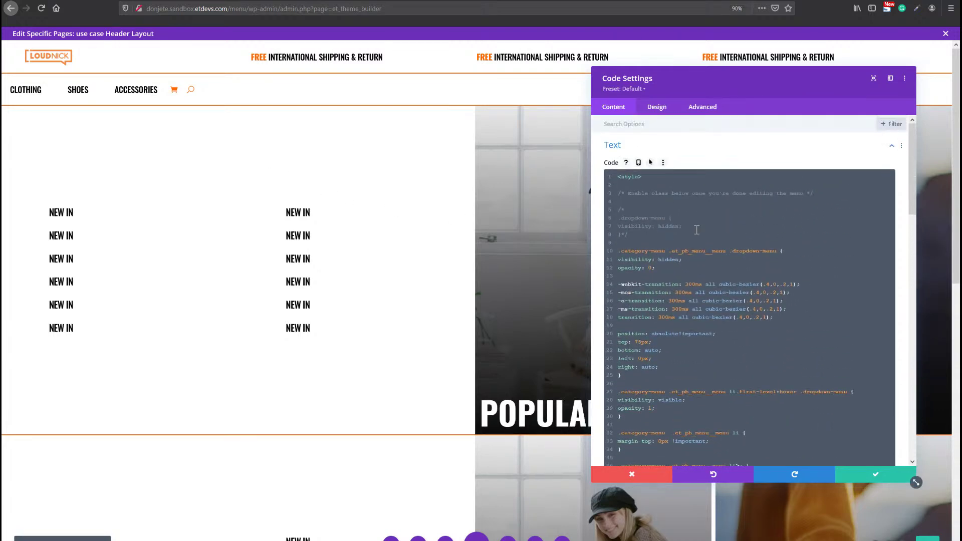
pyautogui.click(632, 227)
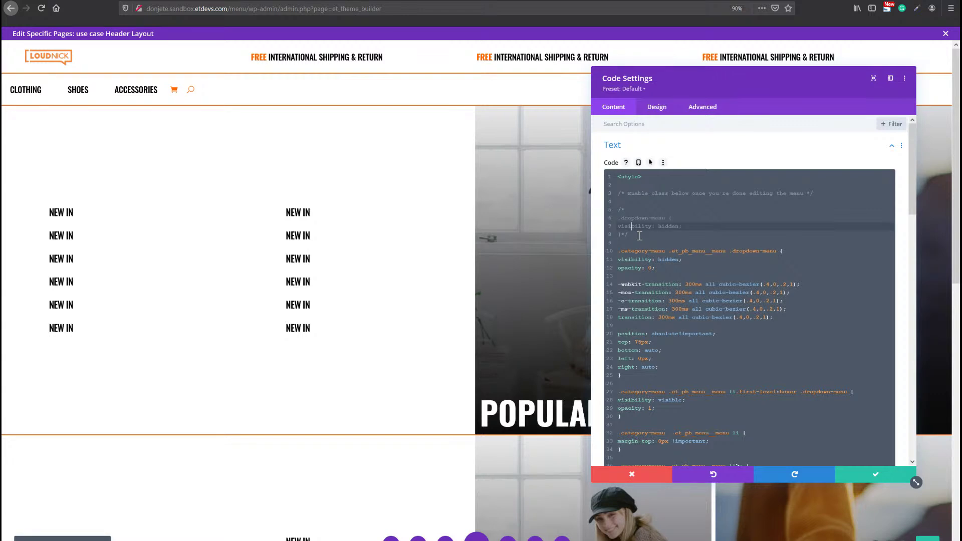
pyautogui.click(627, 235)
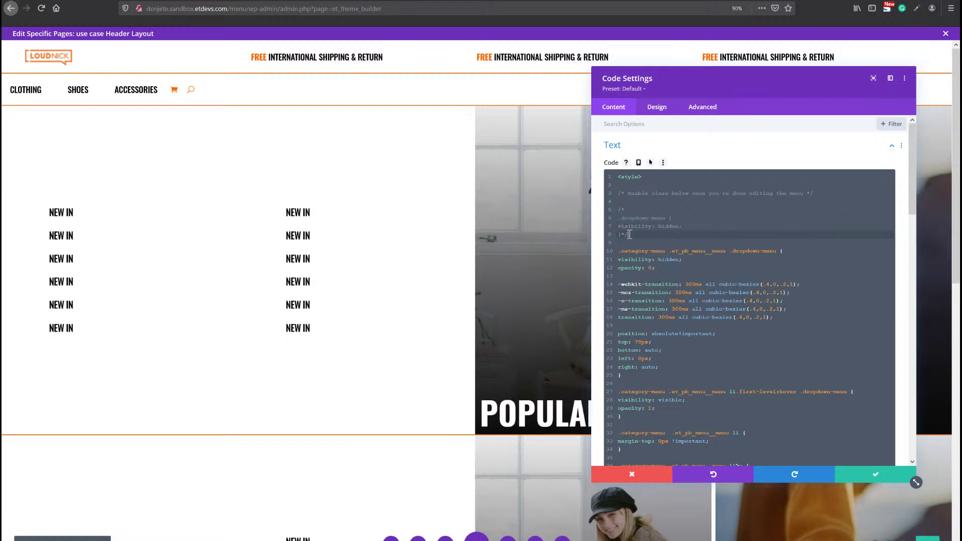
pyautogui.moveTo(629, 235); pyautogui.dragTo(617, 211)
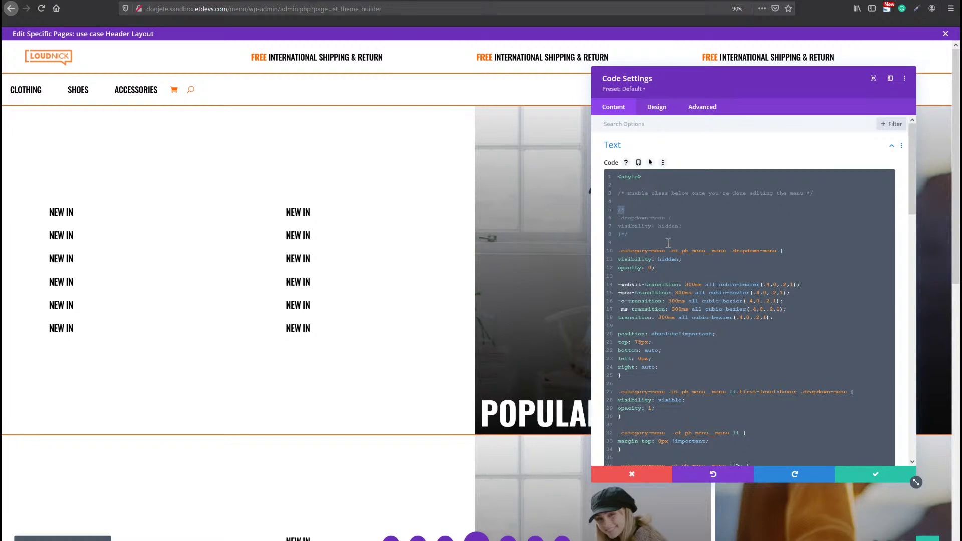
pyautogui.click(629, 234)
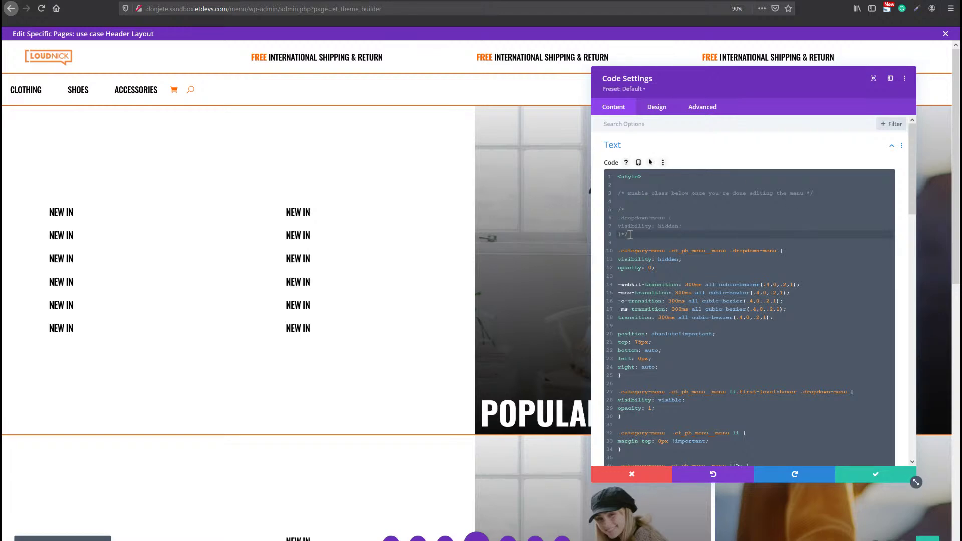
pyautogui.press('BackSpace')
pyautogui.press('BackSpace')
pyautogui.click(631, 209)
pyautogui.press('BackSpace')
pyautogui.press('BackSpace')
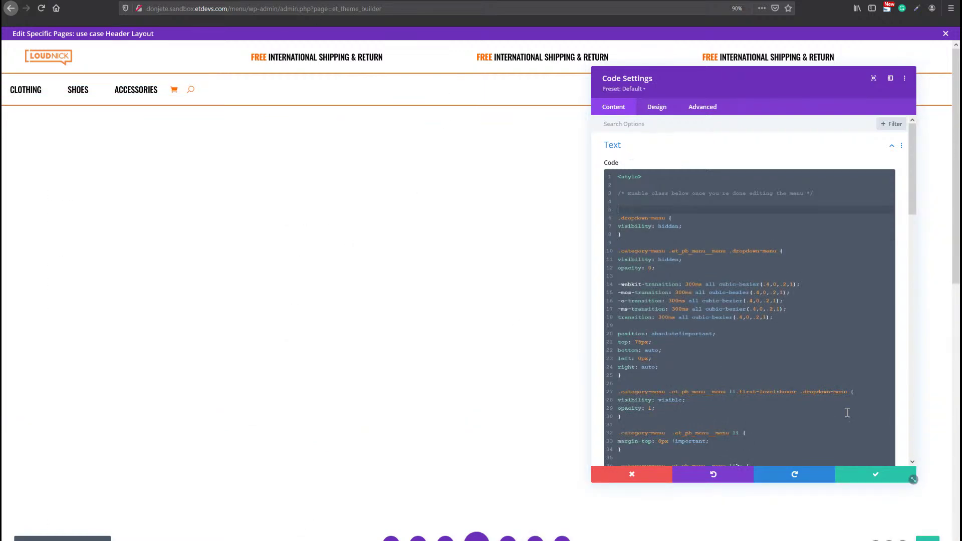
pyautogui.click(871, 479)
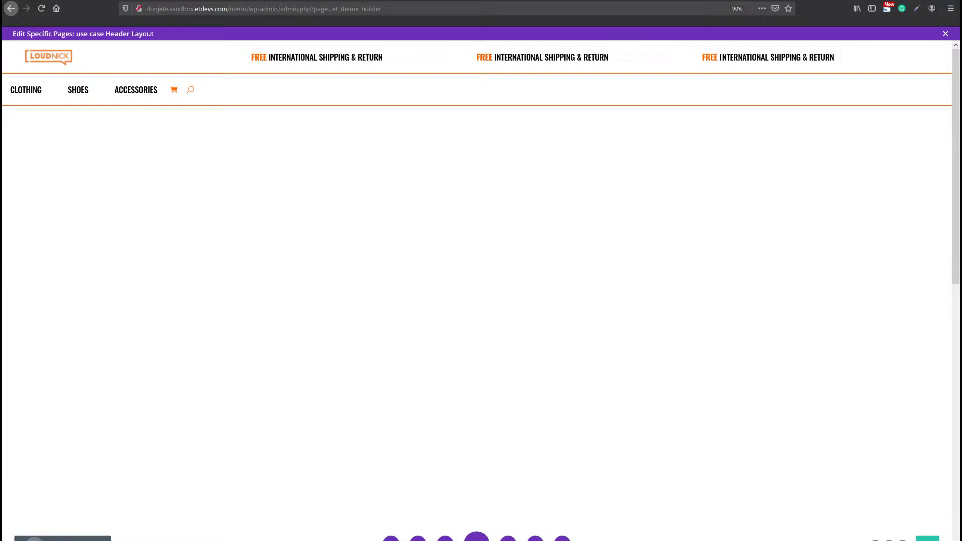
# Review the hidden dropdown sections in wireframe view and return to the visual layout view.
pyautogui.click(34, 540)
pyautogui.scroll(-5, 443, 271)
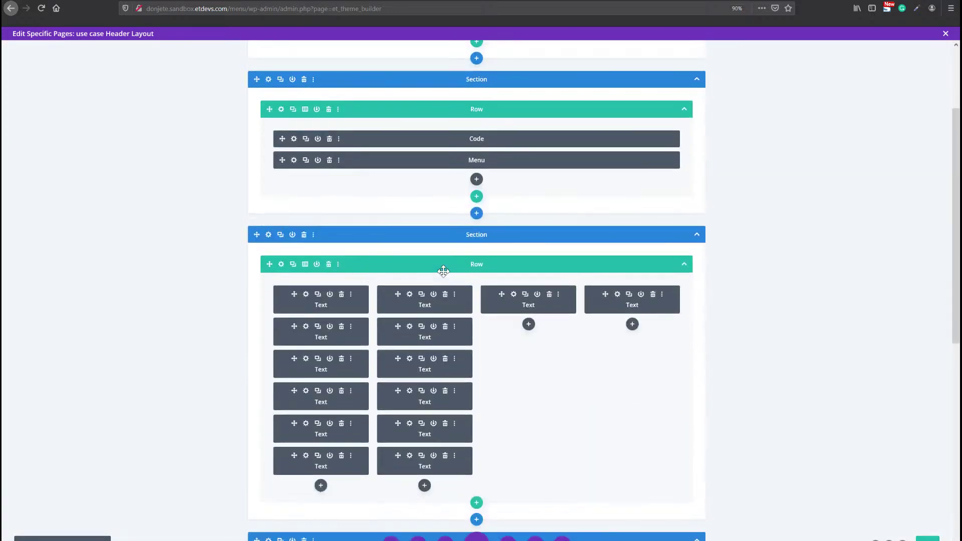
pyautogui.scroll(-2, 391, 426)
pyautogui.scroll(3, 391, 445)
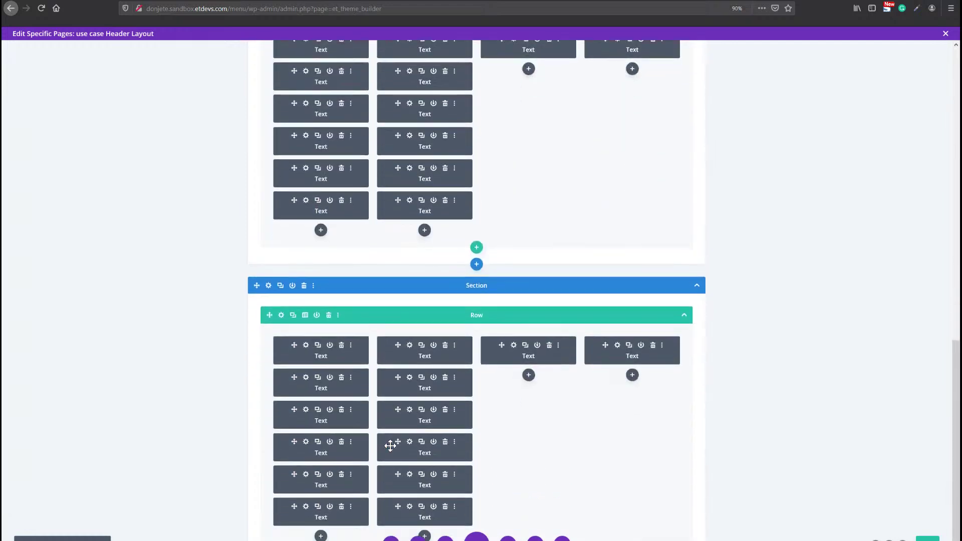
pyautogui.scroll(4, 390, 446)
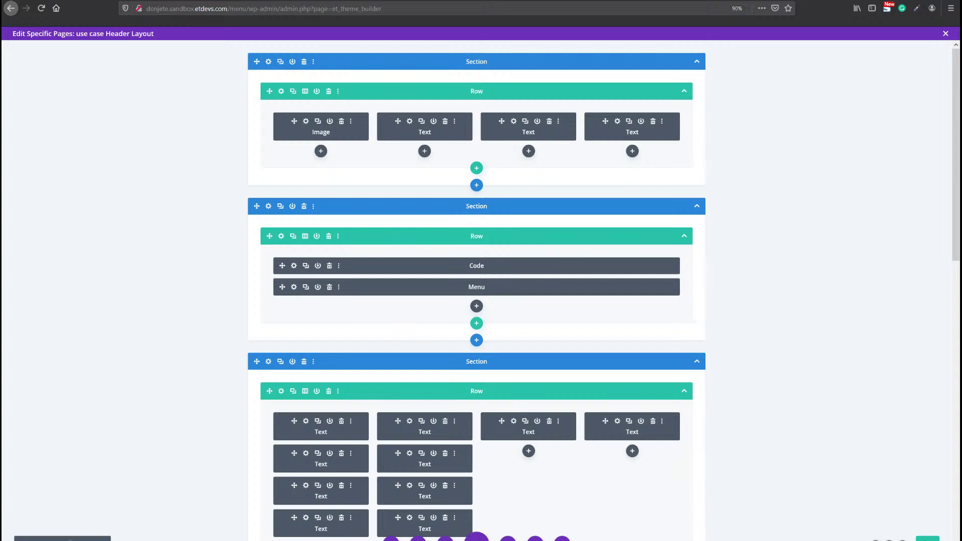
pyautogui.click(70, 540)
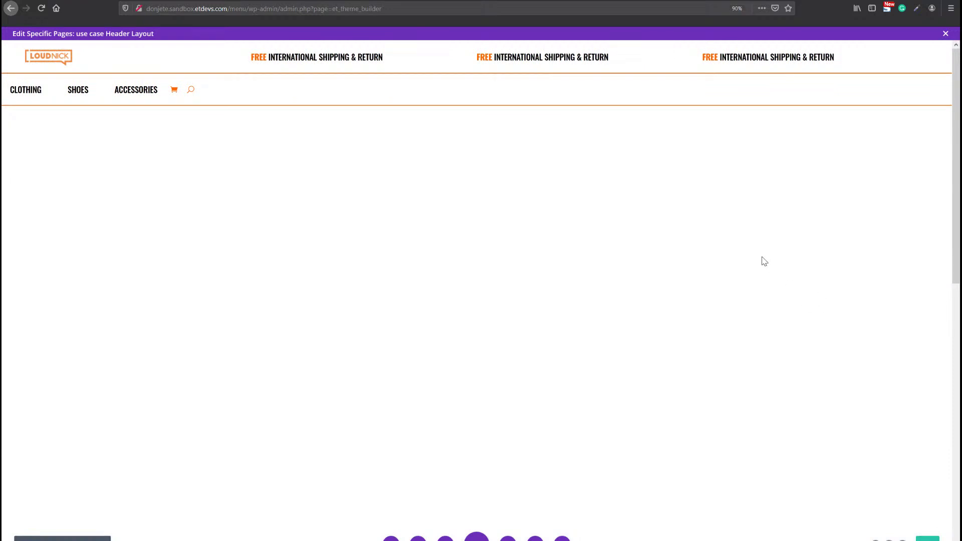
# Close the header layout editor and check the Accessories dropdown on the live use-case page.
pyautogui.click(946, 34)
pyautogui.click(131, 99)
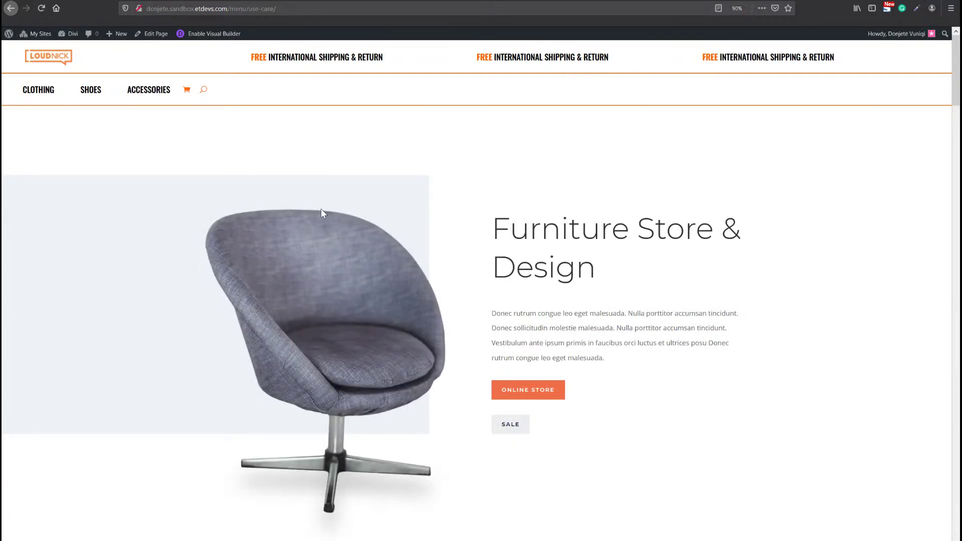
pyautogui.moveTo(160, 95)
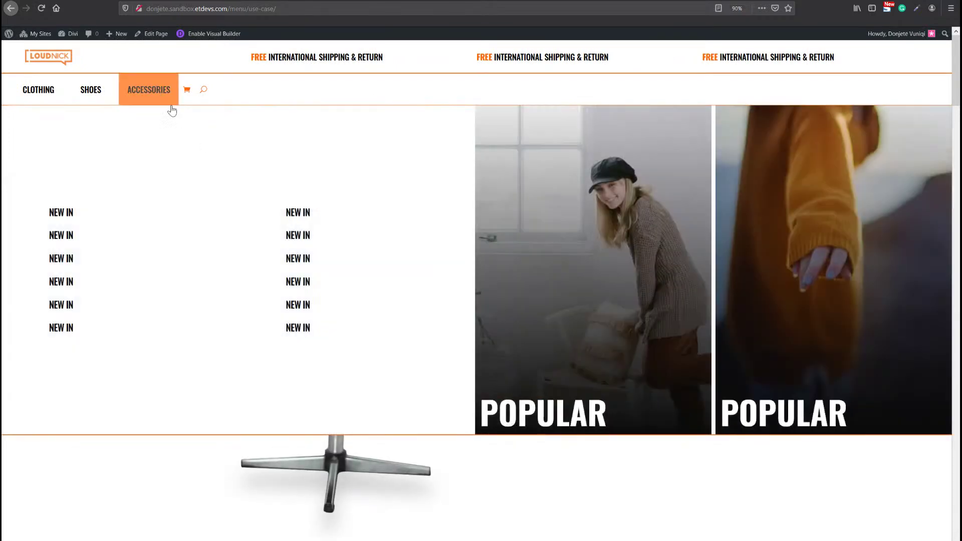